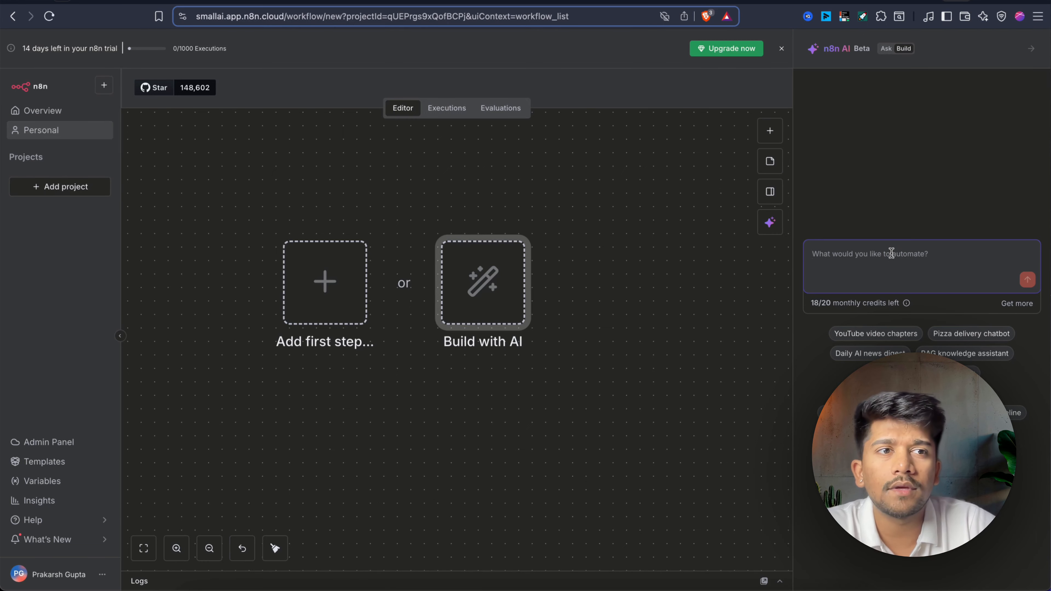
# Close the AI builder panel and start the n8n update from What's New.
pyautogui.click(1031, 49)
pyautogui.moveTo(522, 188); pyautogui.dragTo(758, 388)
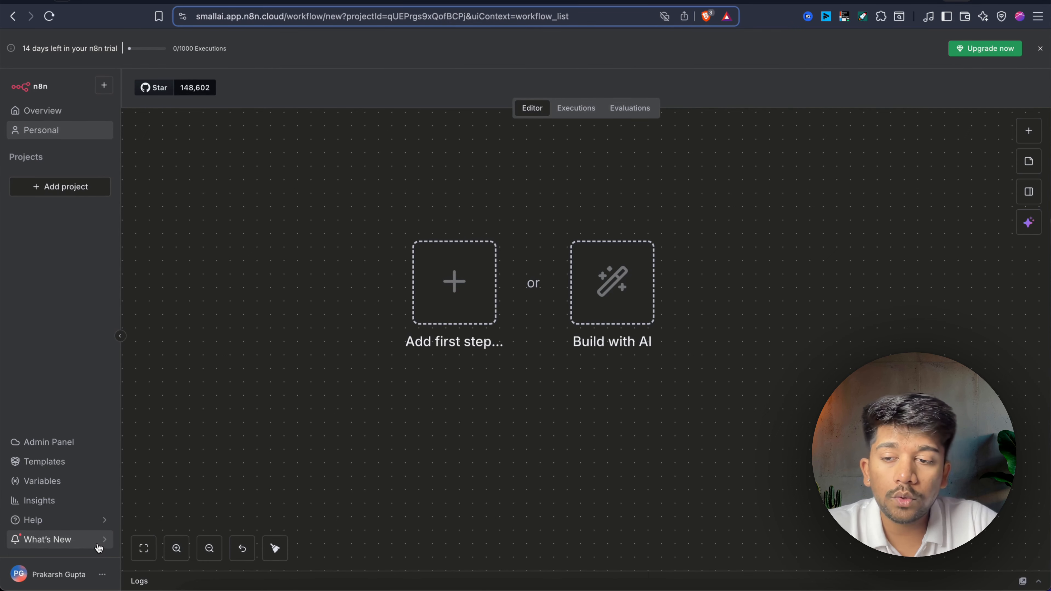
pyautogui.moveTo(100, 548)
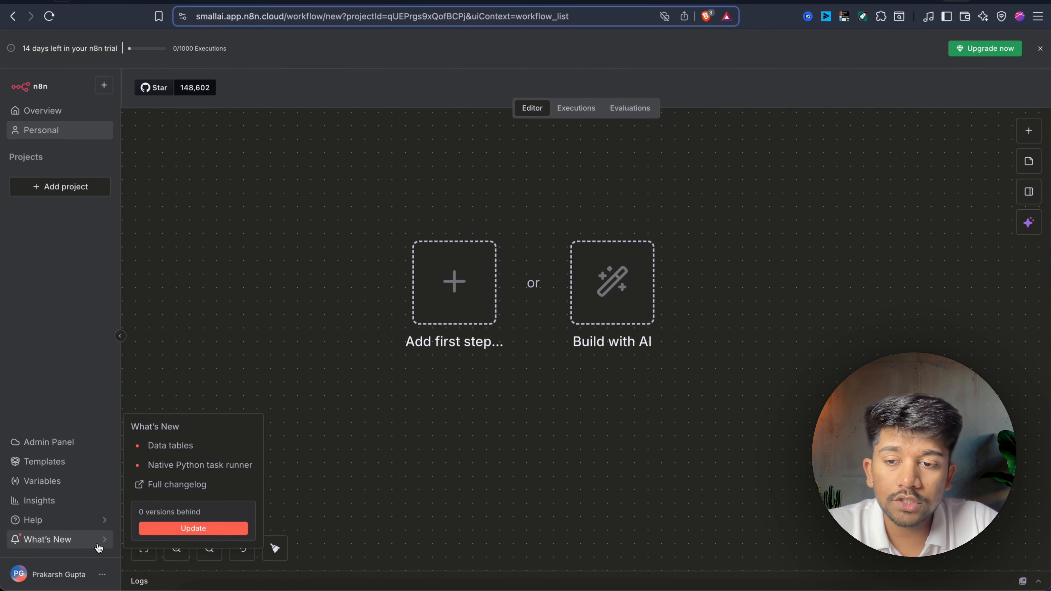
pyautogui.click(194, 530)
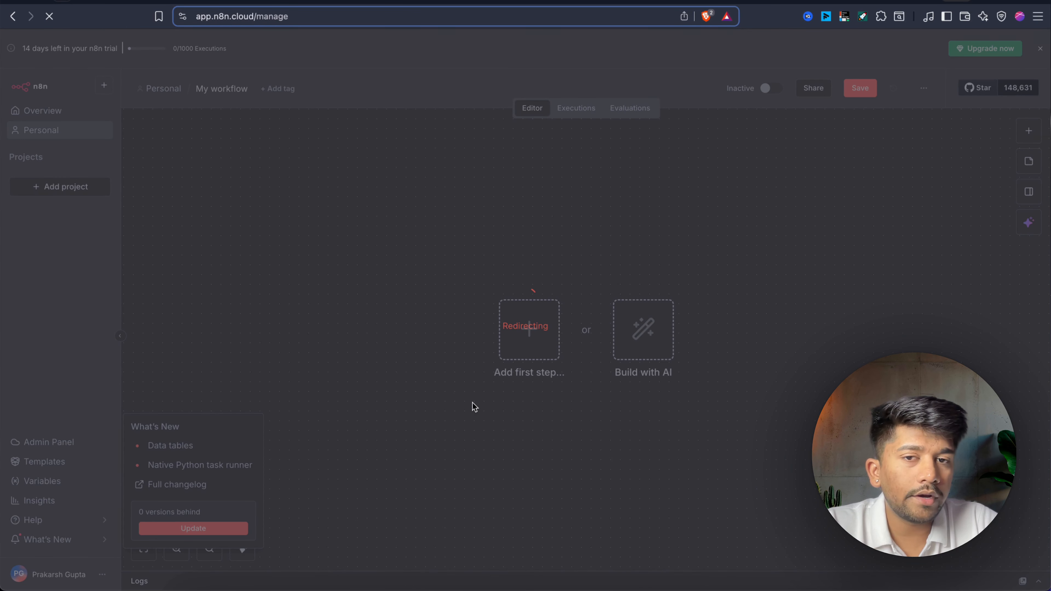
# Select n8n version 1.116.1 (Latest Beta) in workspace settings, then return to the empty workflow.
pyautogui.scroll(-3, 472, 402)
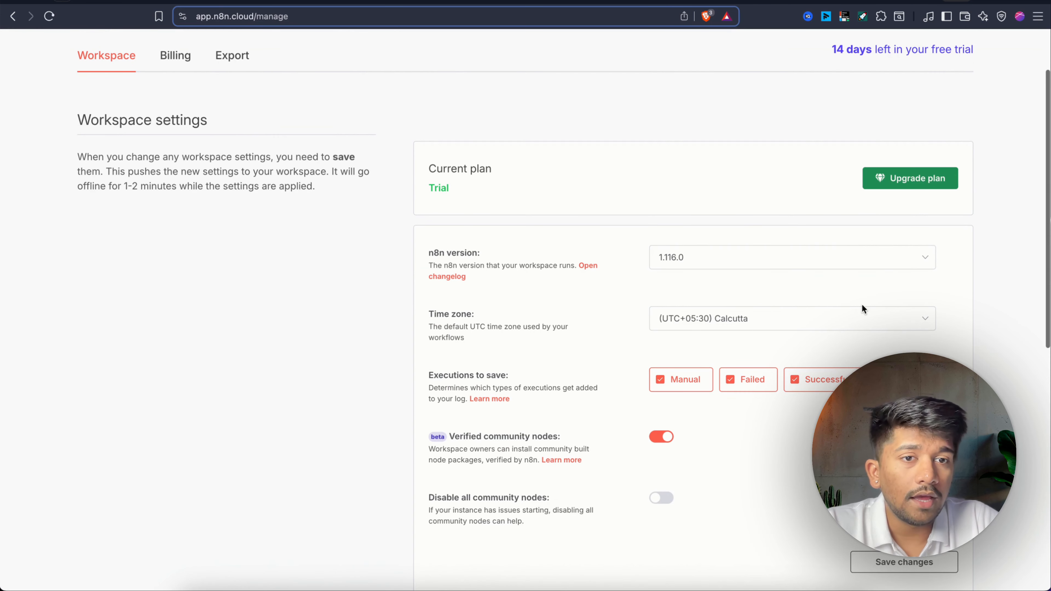
pyautogui.click(741, 254)
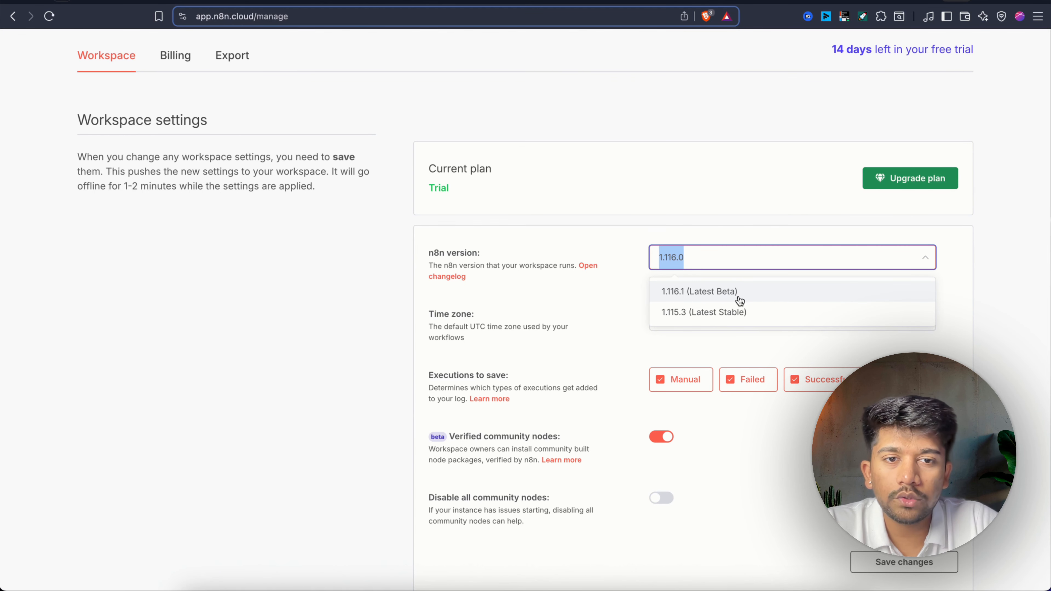
pyautogui.click(730, 299)
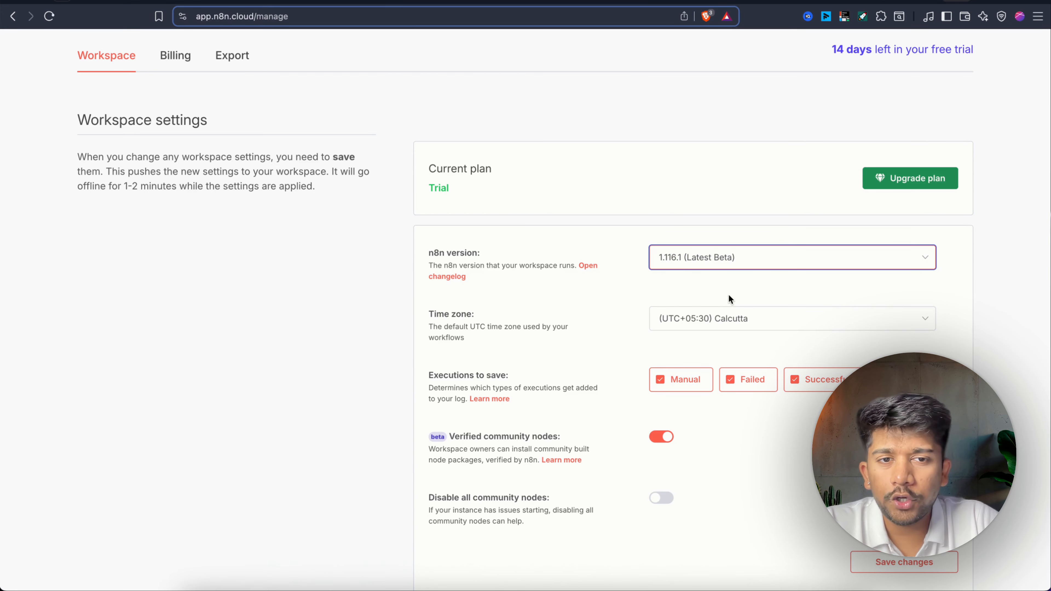
pyautogui.scroll(-2, 552, 366)
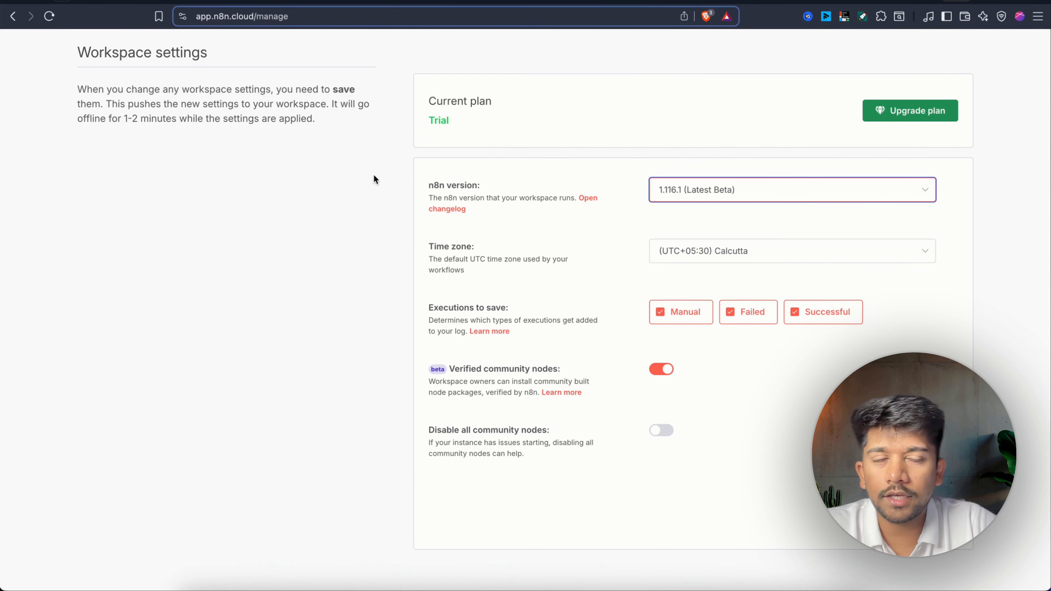
pyautogui.click(13, 17)
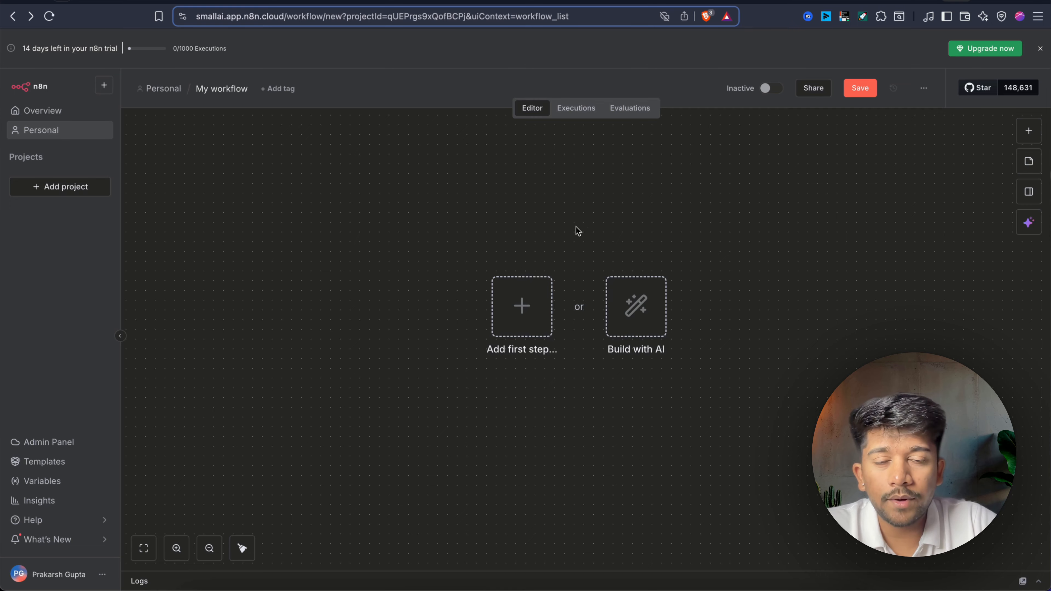
# Open the n8n AI builder panel using the sparkle button on the right toolbar.
pyautogui.click(642, 312)
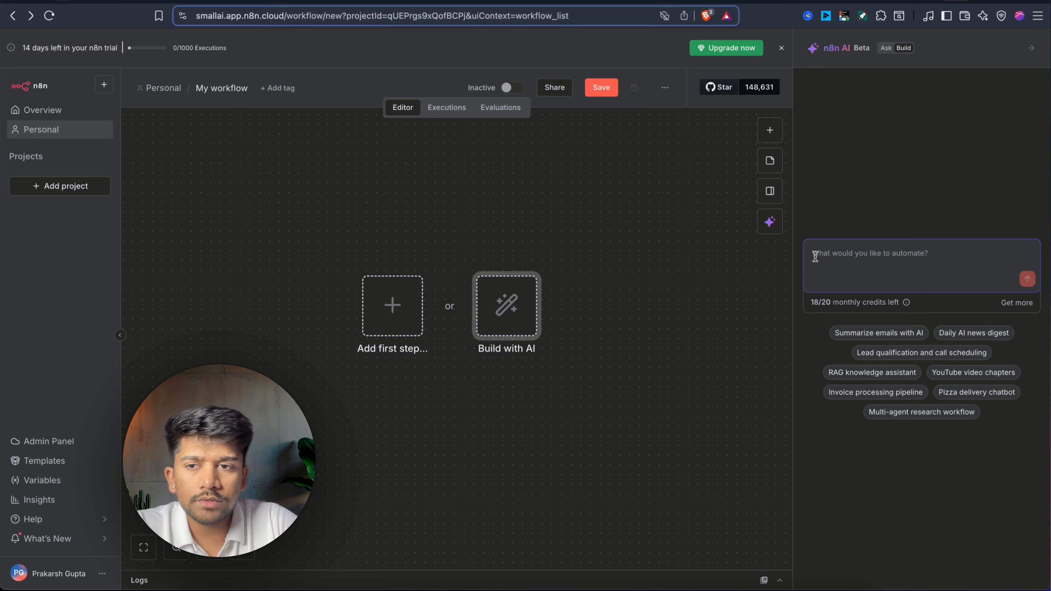
# Prompt the AI builder for a receptionist chatbot that collects an email and sends a personalized Gmail message.
pyautogui.write('Build a chatb')
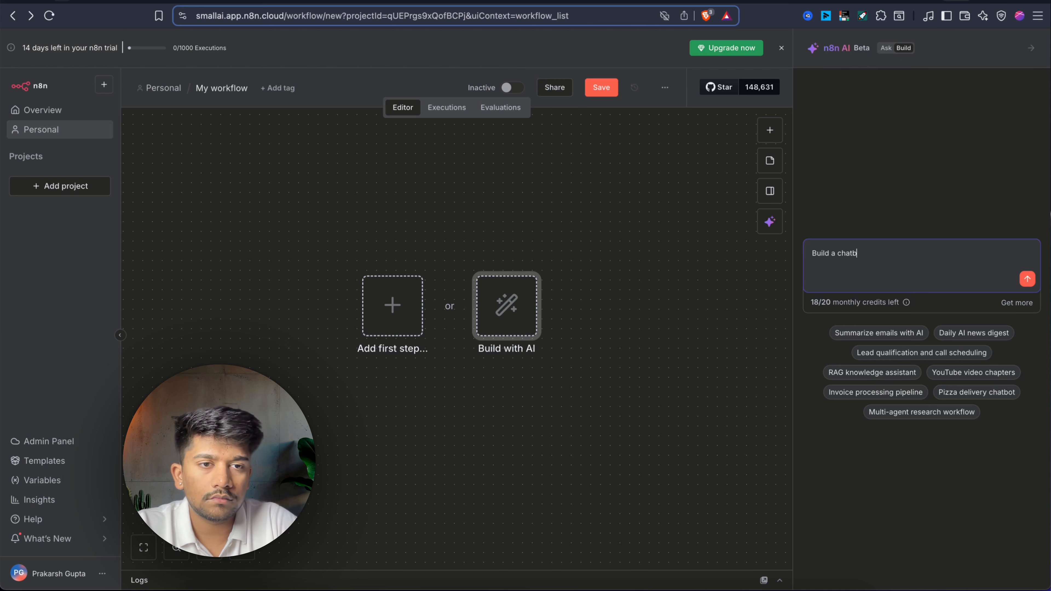
pyautogui.write("ot, that acts like a receptionist and can ask for user's email. One ce the email is acquired, it will send a personalized email to the user using Gmail.")
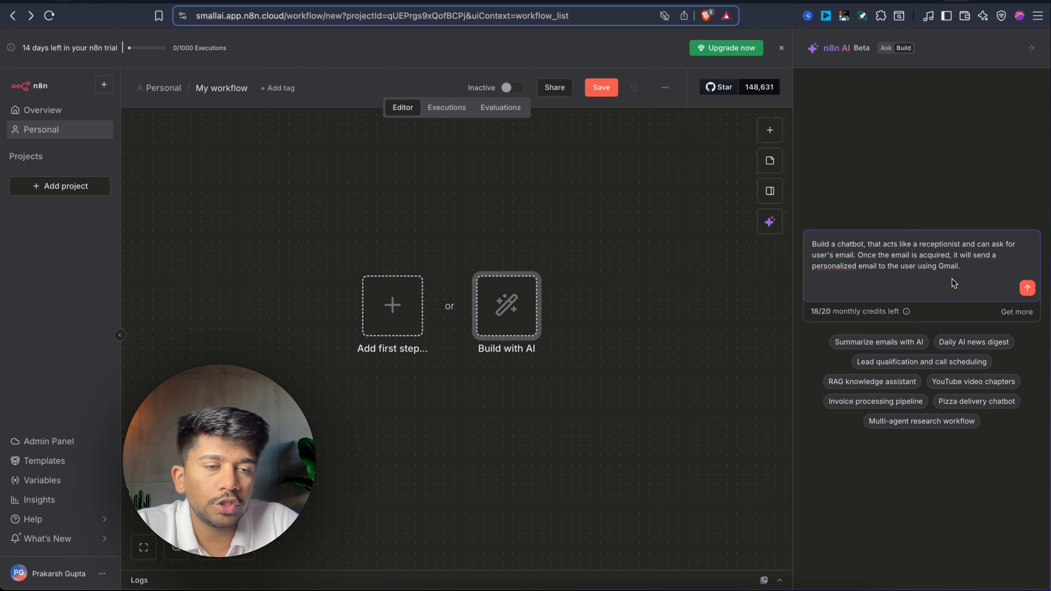
pyautogui.click(1028, 290)
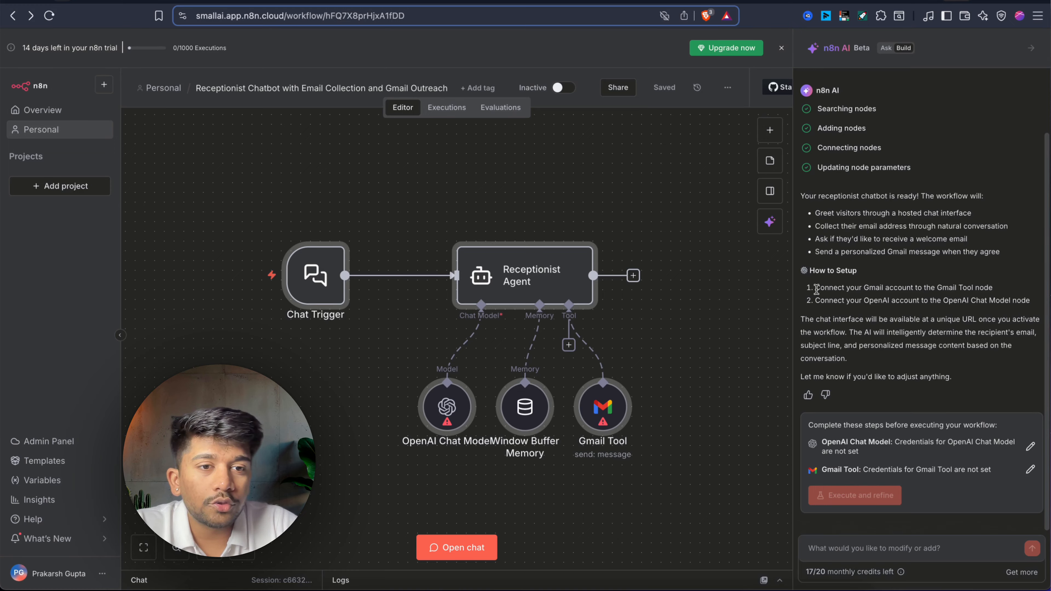
# Review the setup notes and the OpenAI Chat Model node (gpt-4.1-mini), then open the test chat.
pyautogui.moveTo(815, 288); pyautogui.dragTo(991, 289)
pyautogui.click(993, 292)
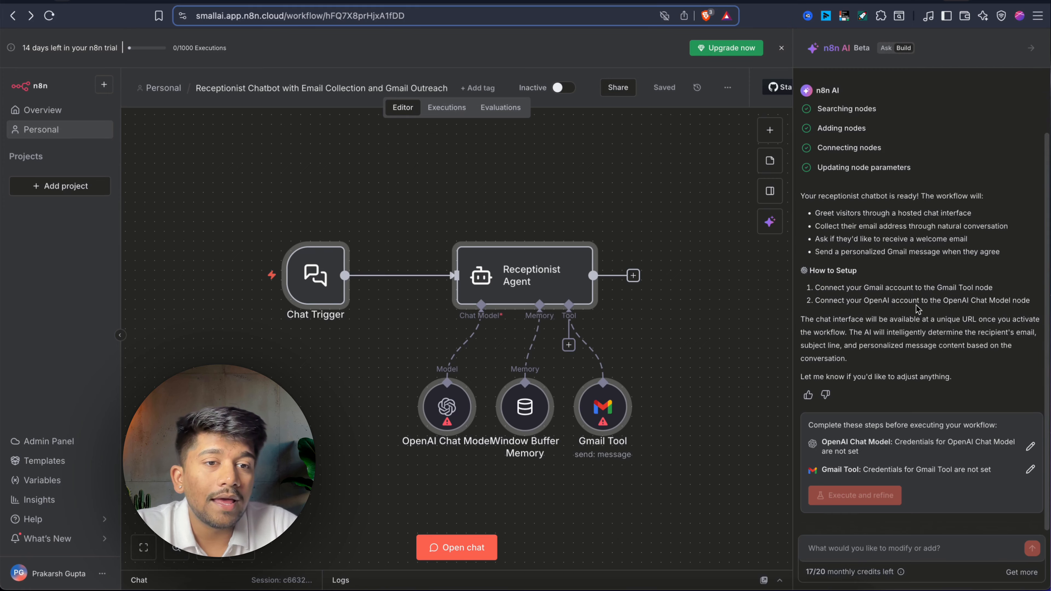
pyautogui.moveTo(814, 300); pyautogui.dragTo(917, 302)
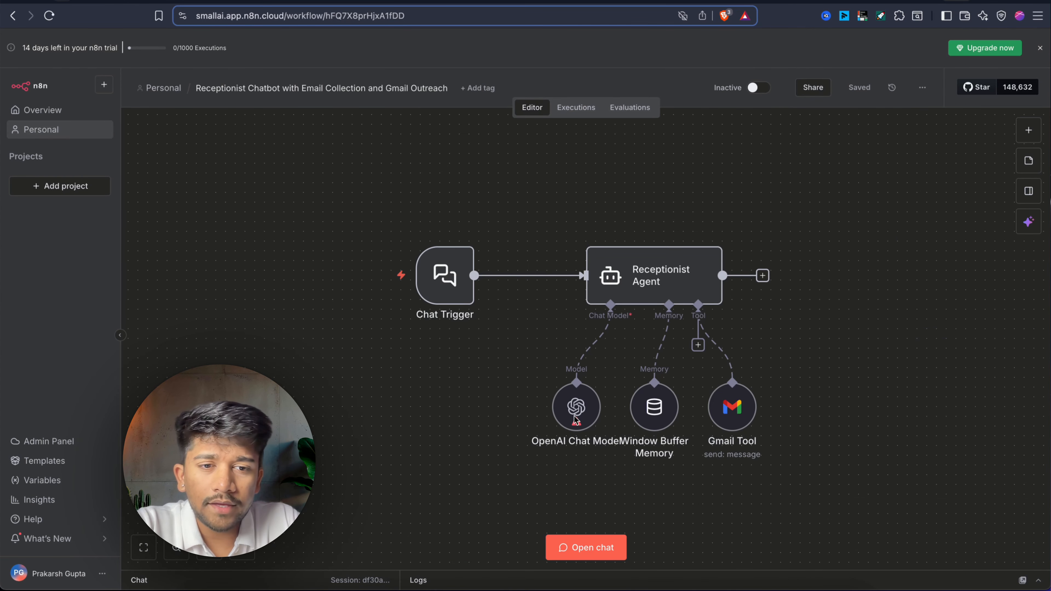
pyautogui.doubleClick(583, 418)
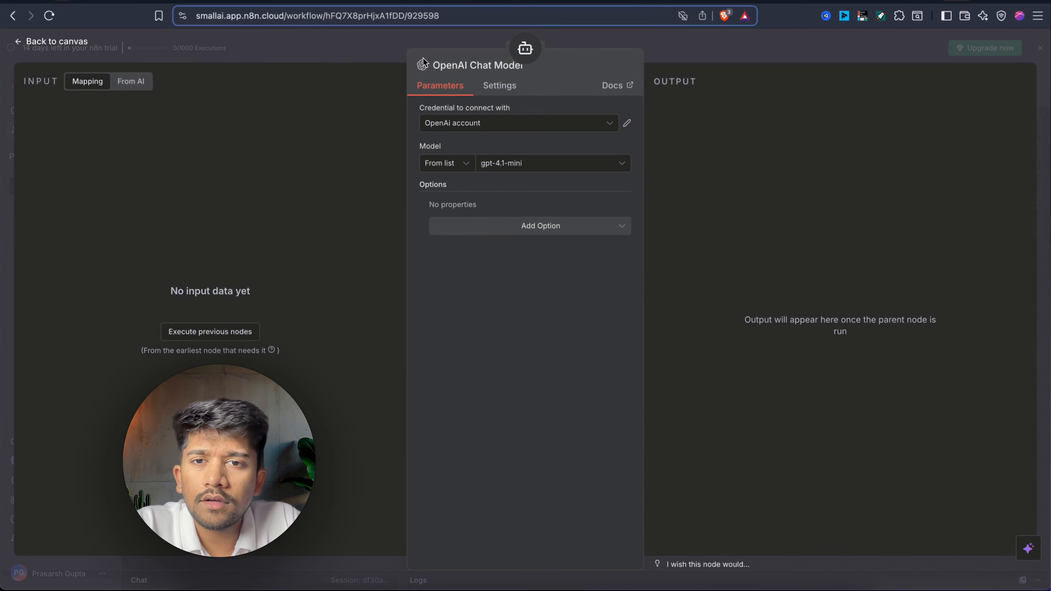
pyautogui.click(720, 56)
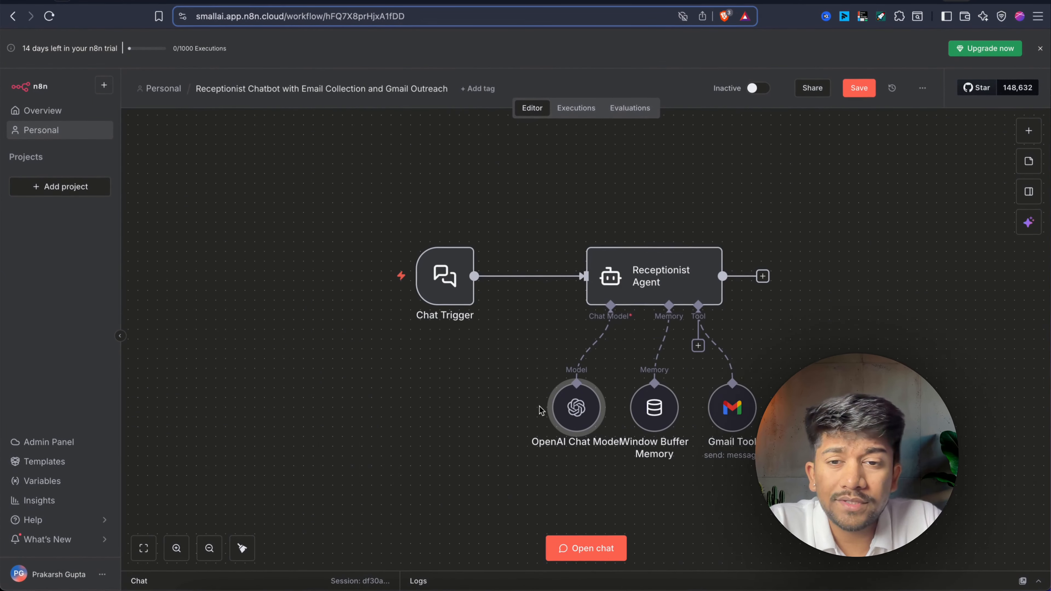
pyautogui.click(571, 548)
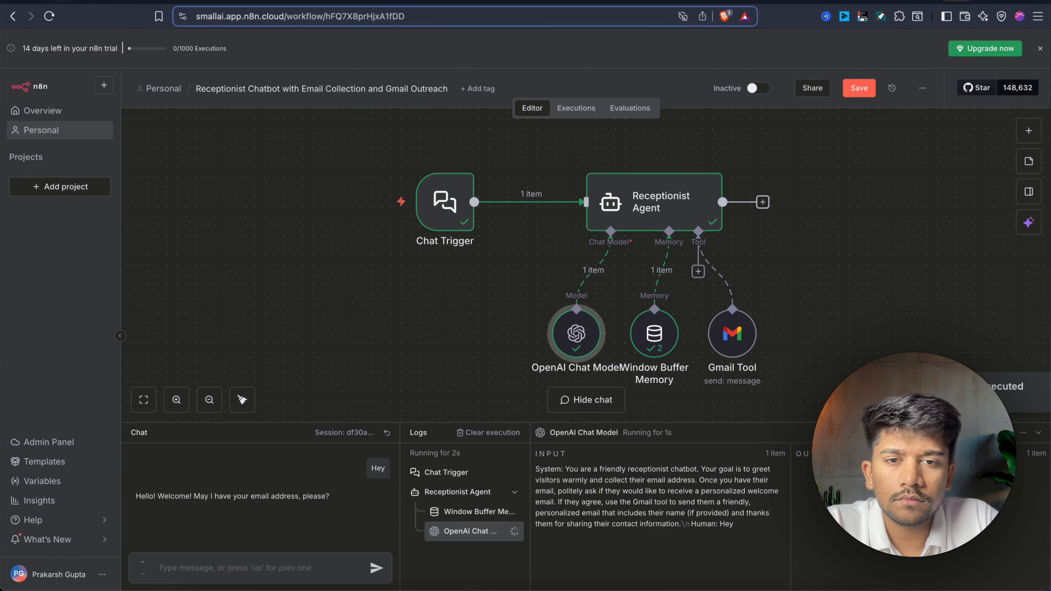
# Give the receptionist bot your email address and reply 'yes' to receiving a welcome email.
pyautogui.write('Pra')
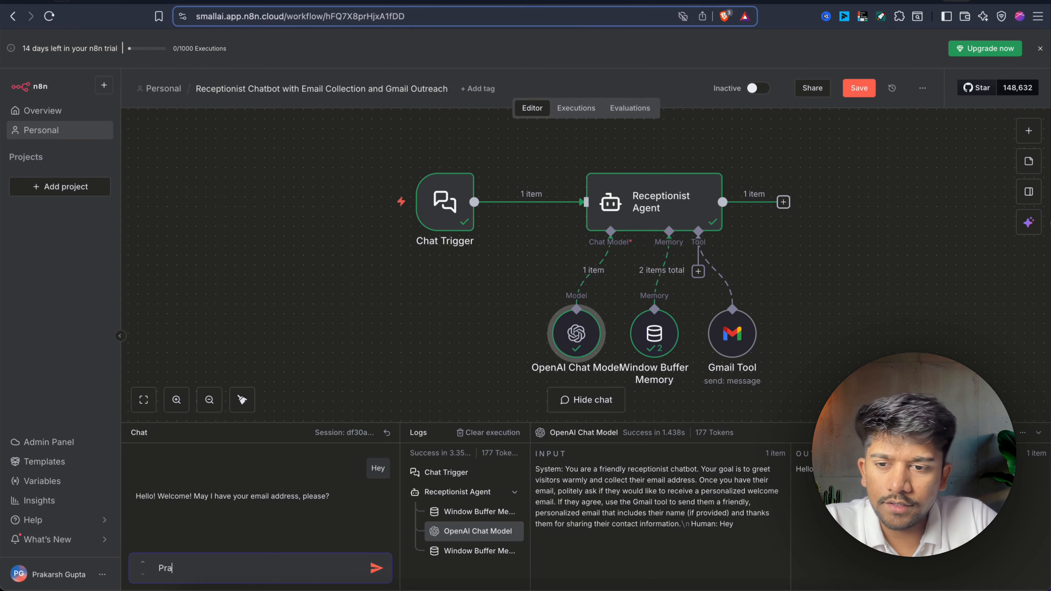
pyautogui.press('BackSpace')
pyautogui.press('BackSpace')
pyautogui.press('Return')
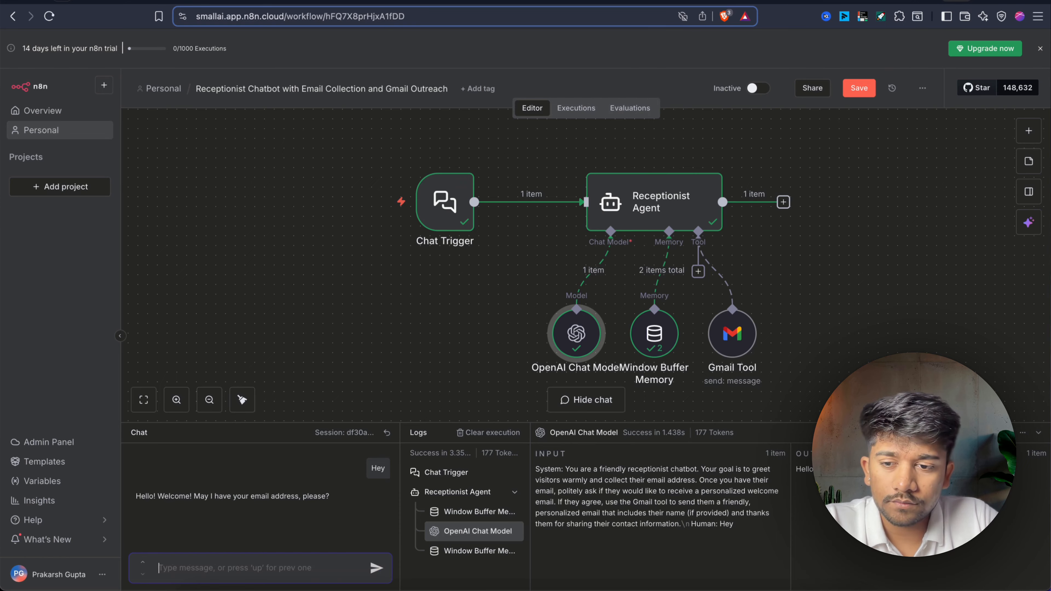
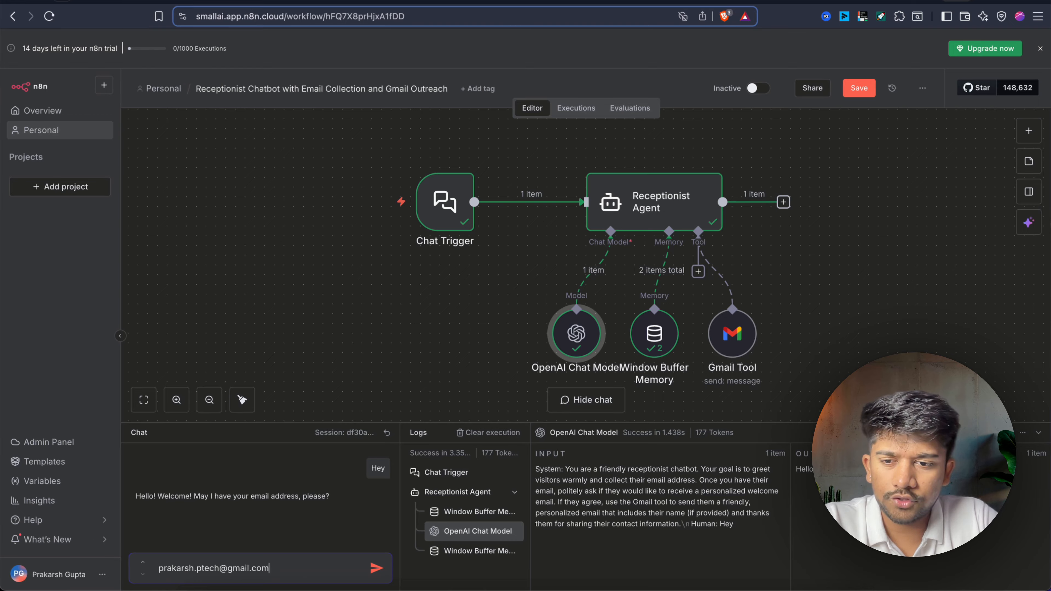
pyautogui.press('Return')
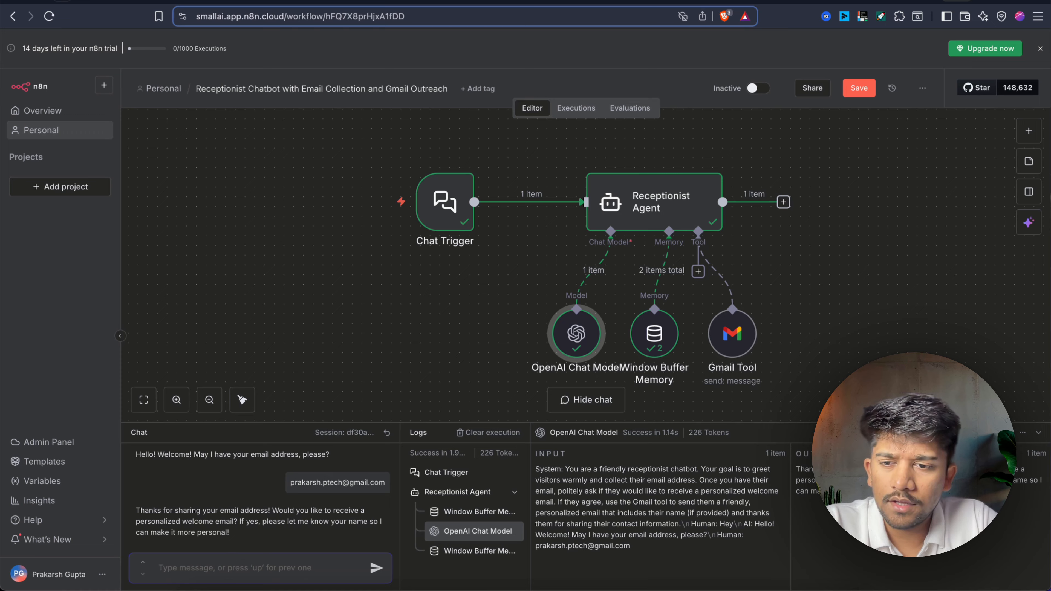
pyautogui.write('yes')
pyautogui.press('Return')
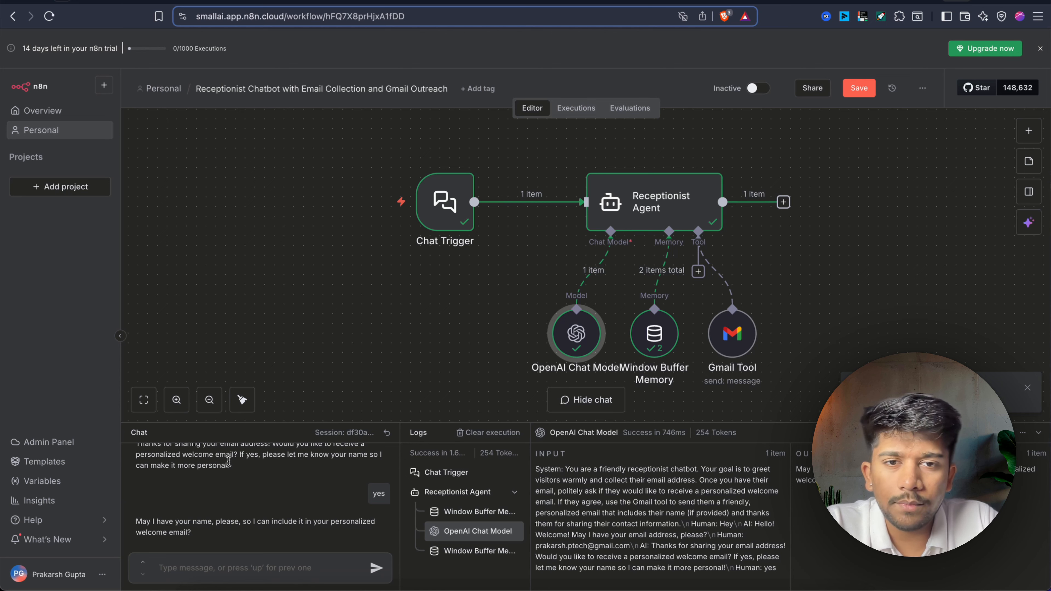
# Glance at the Receptionist Agent, then inspect the Gmail Tool's AI-filled To recipient expression.
pyautogui.doubleClick(639, 210)
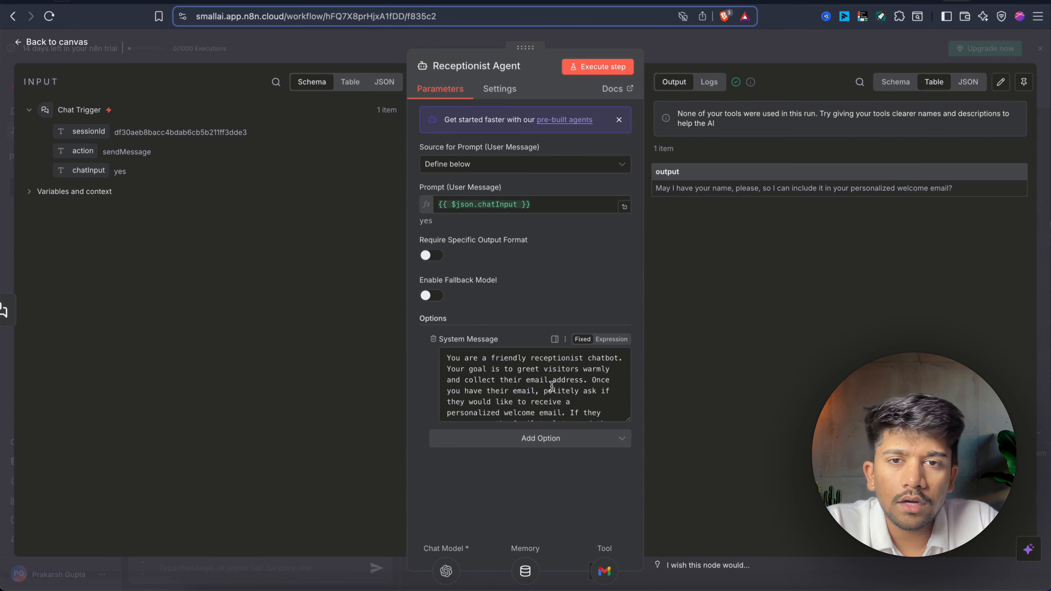
pyautogui.click(774, 40)
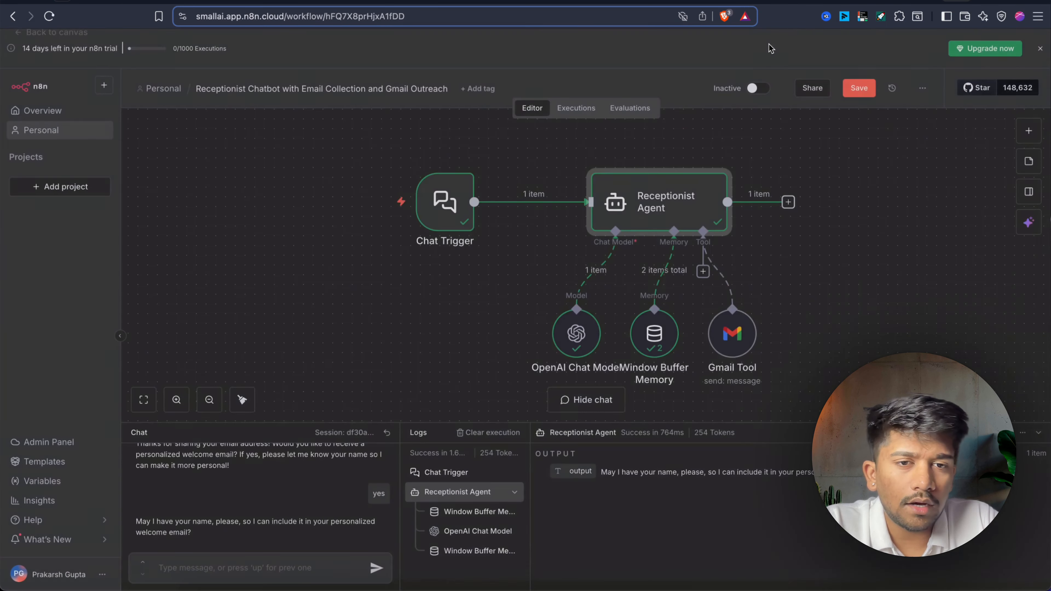
pyautogui.doubleClick(729, 343)
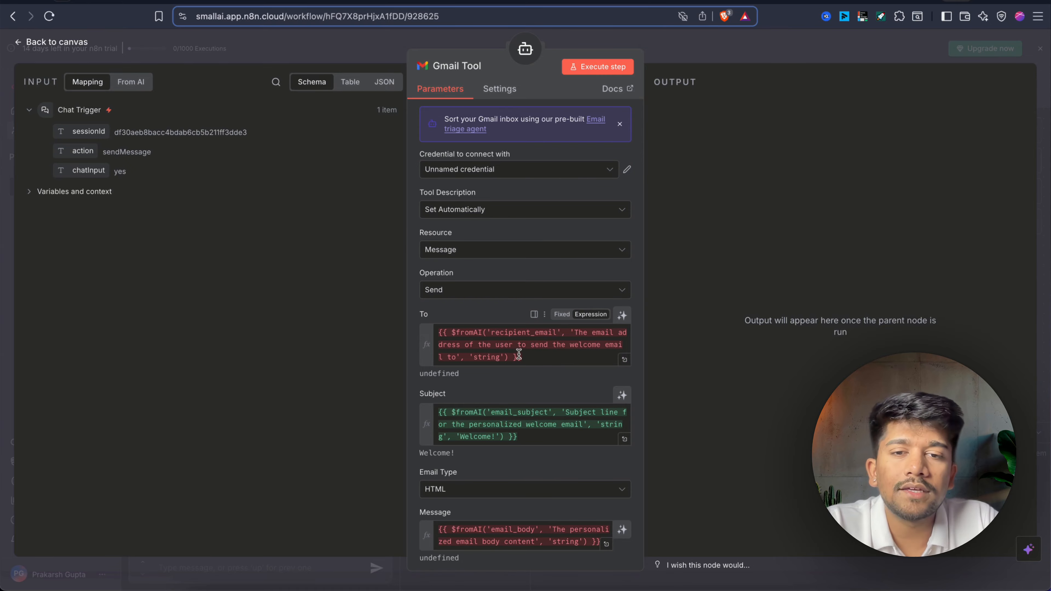
pyautogui.moveTo(437, 331)
pyautogui.mouseDown()
pyautogui.moveTo(478, 334)
pyautogui.moveTo(523, 361)
pyautogui.moveTo(437, 332)
pyautogui.mouseUp()
pyautogui.click(524, 361)
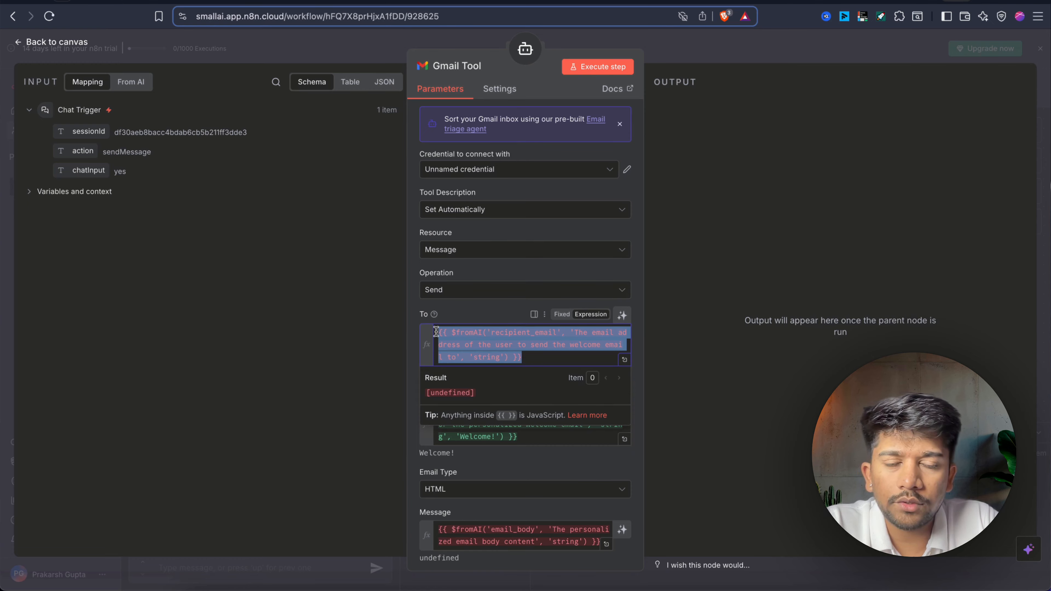
pyautogui.click(540, 363)
pyautogui.click(491, 315)
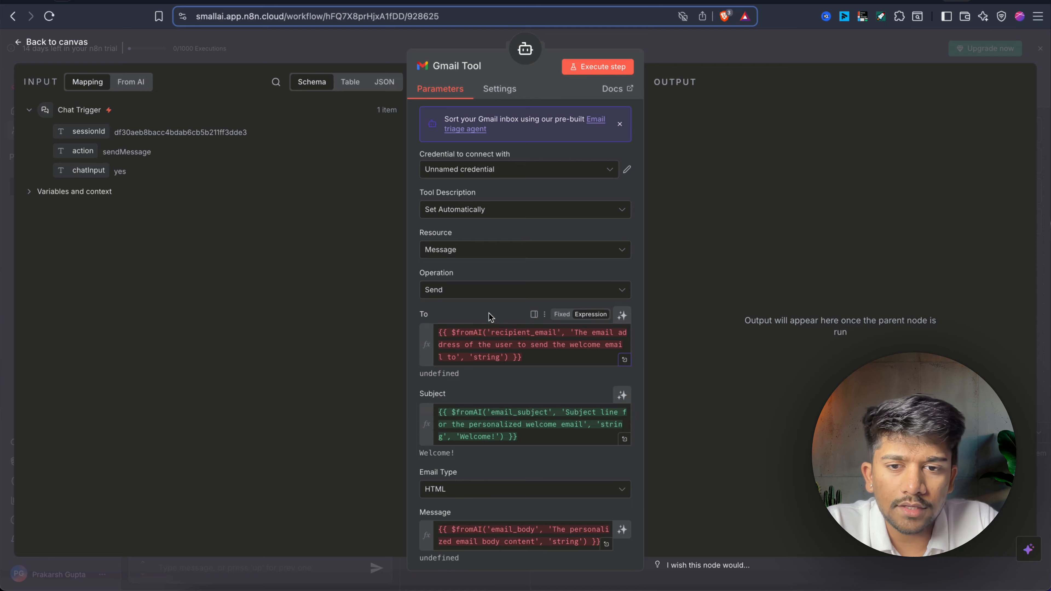
# Check the Gmail Tool's Subject and Message expressions and their resolved results.
pyautogui.scroll(-2, 503, 399)
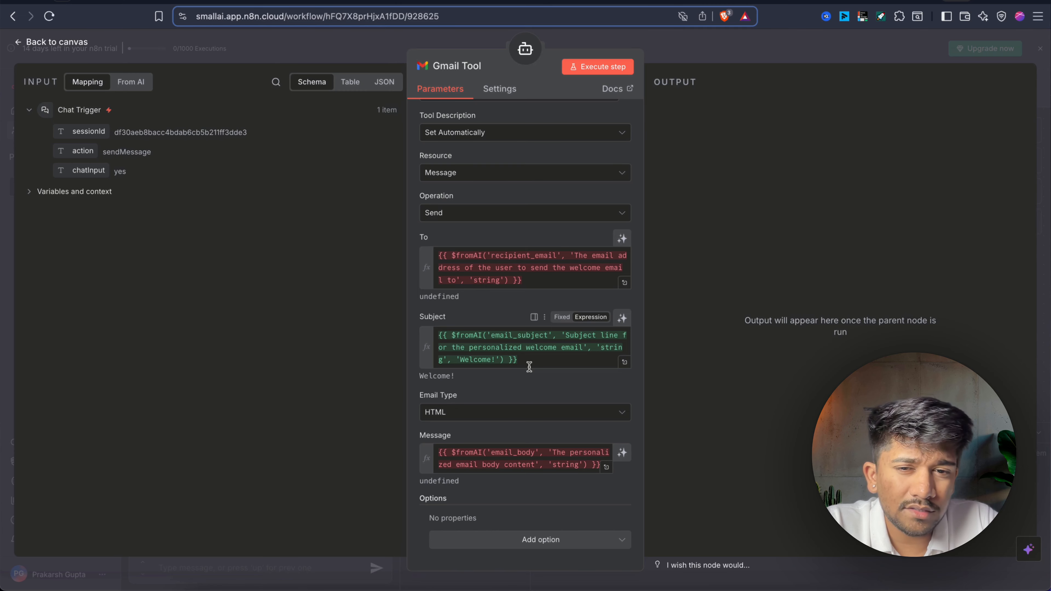
pyautogui.click(499, 361)
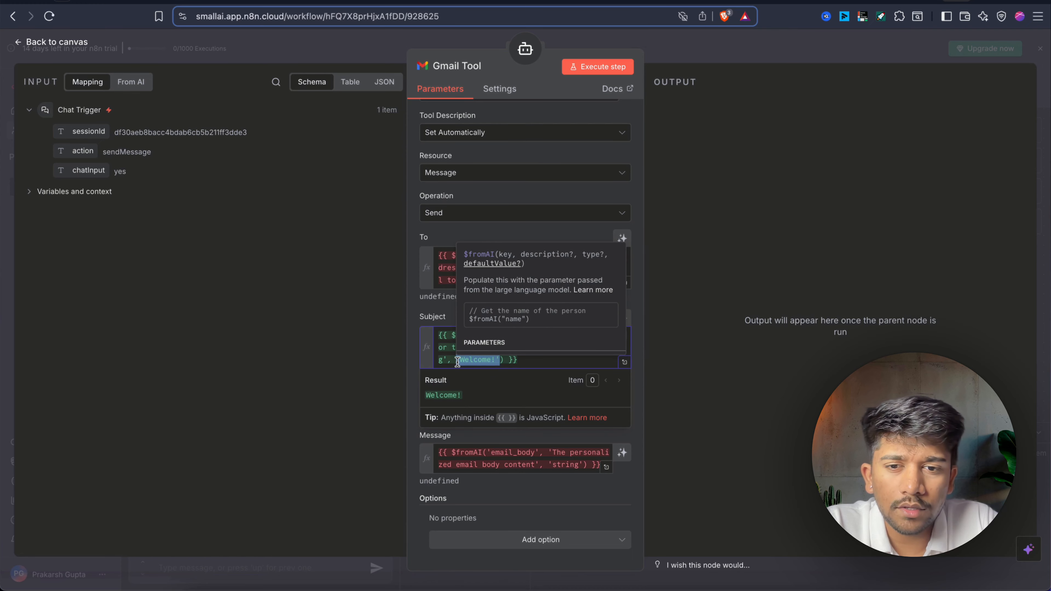
pyautogui.click(534, 467)
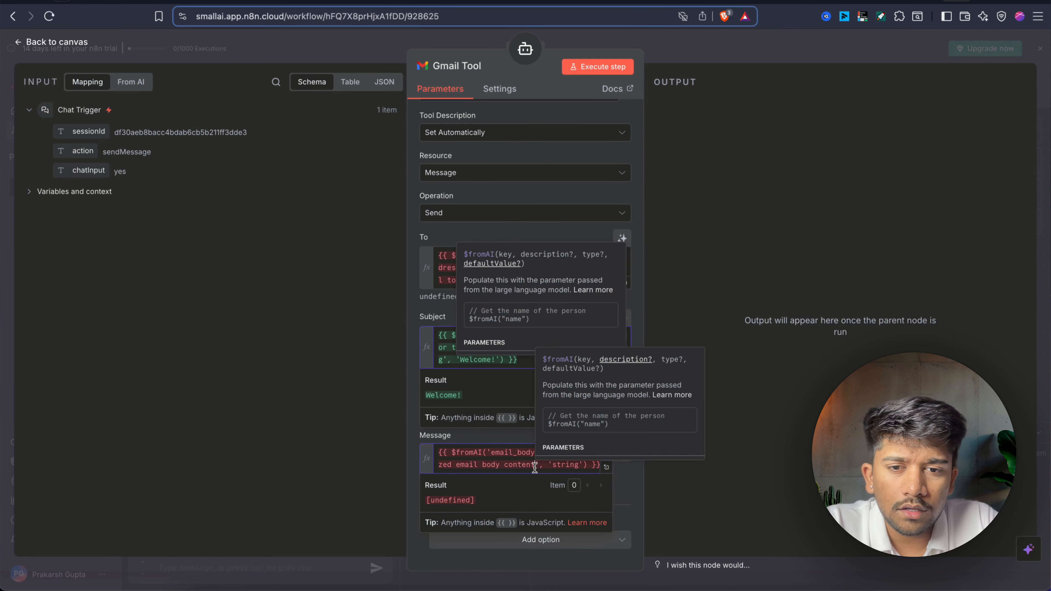
pyautogui.click(510, 355)
pyautogui.click(535, 355)
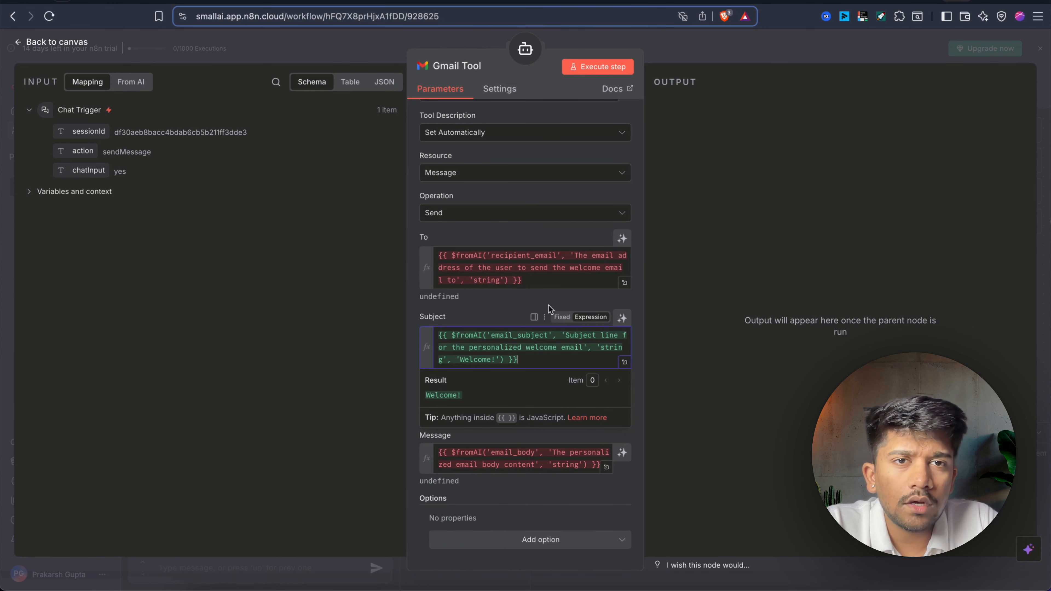
pyautogui.click(769, 44)
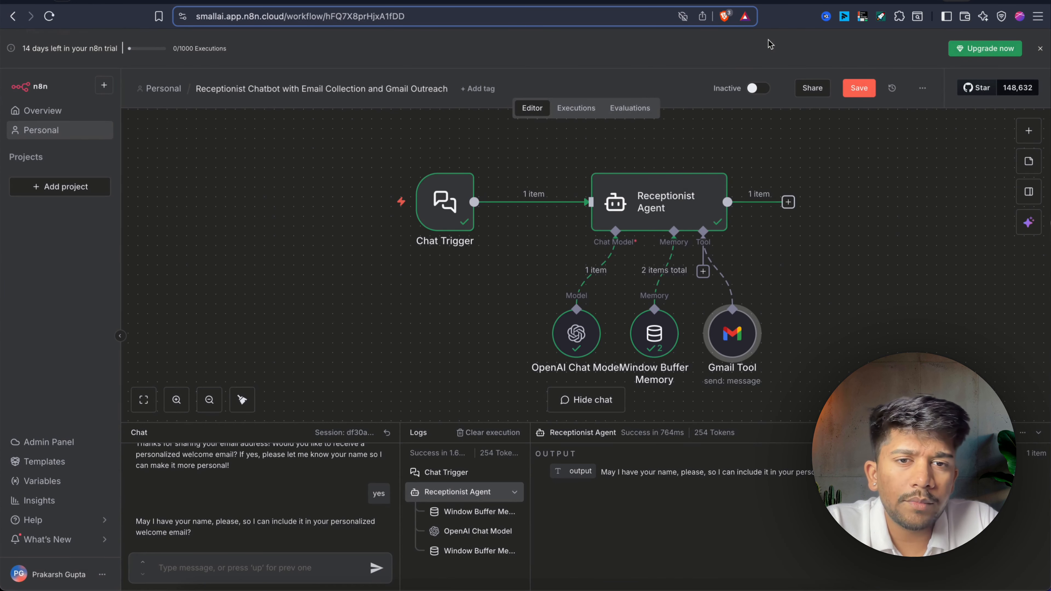
# Review the Receptionist Agent's settings and prompt, then return to the canvas.
pyautogui.doubleClick(655, 202)
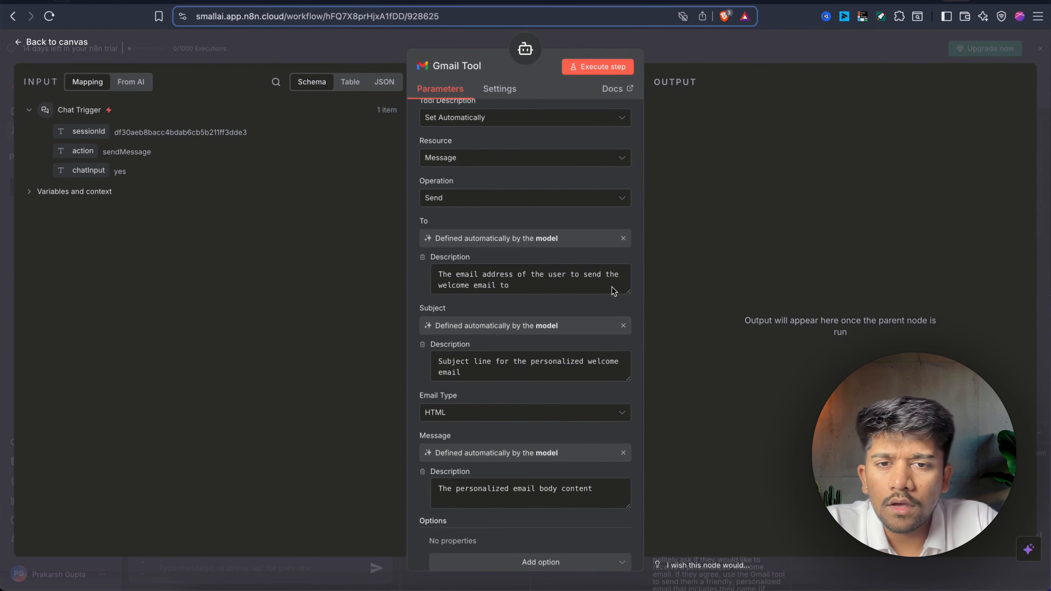
pyautogui.scroll(3, 620, 309)
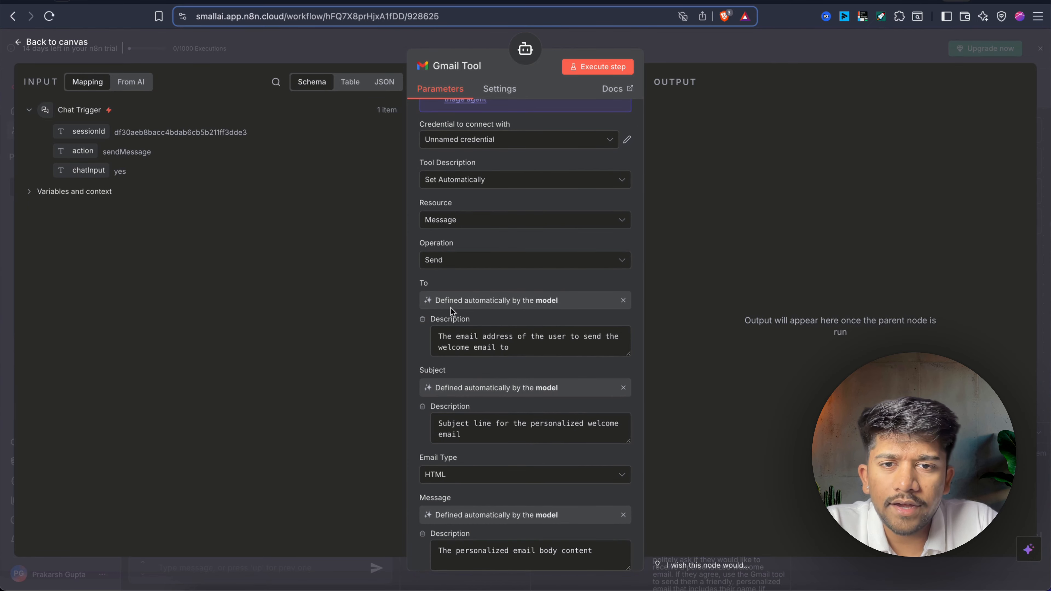
pyautogui.click(708, 59)
pyautogui.doubleClick(663, 216)
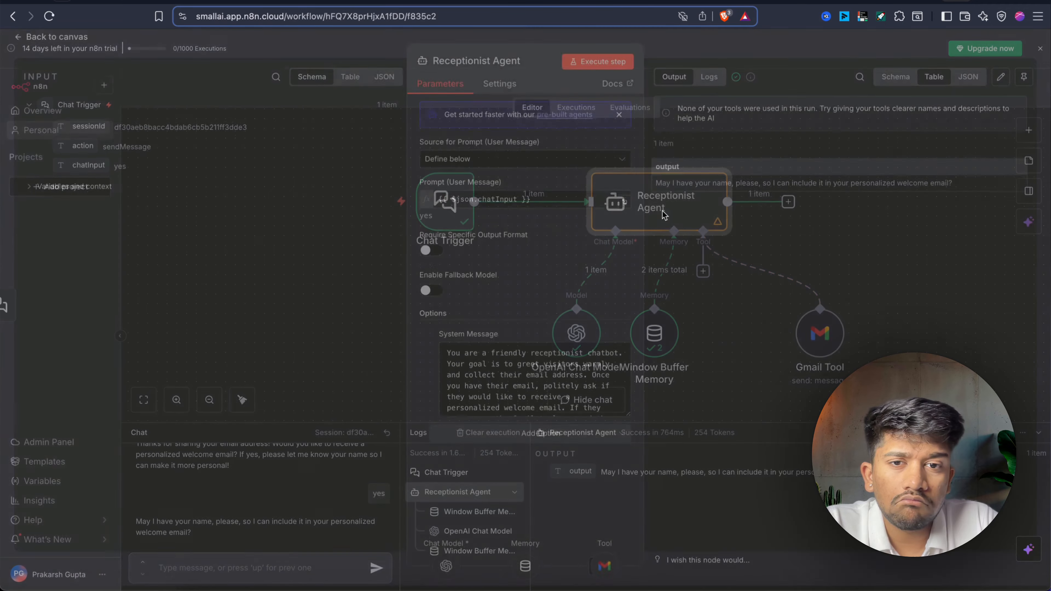
pyautogui.click(742, 39)
pyautogui.hscroll(-1, 512, 357)
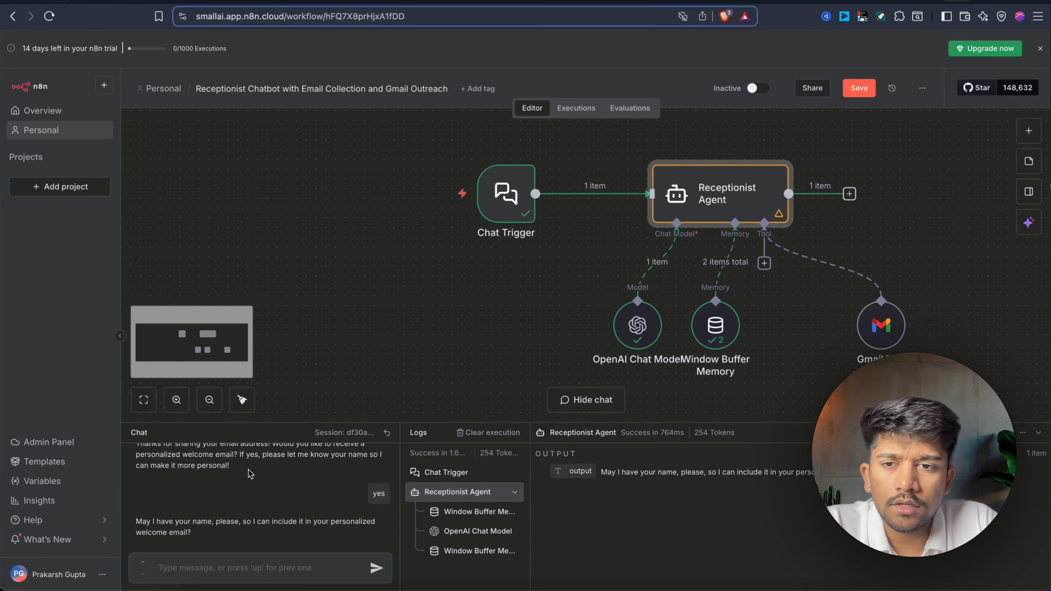
# Reset the chat session, greet the bot with 'hey', and send your email address.
pyautogui.click(387, 431)
pyautogui.click(170, 567)
pyautogui.write('h')
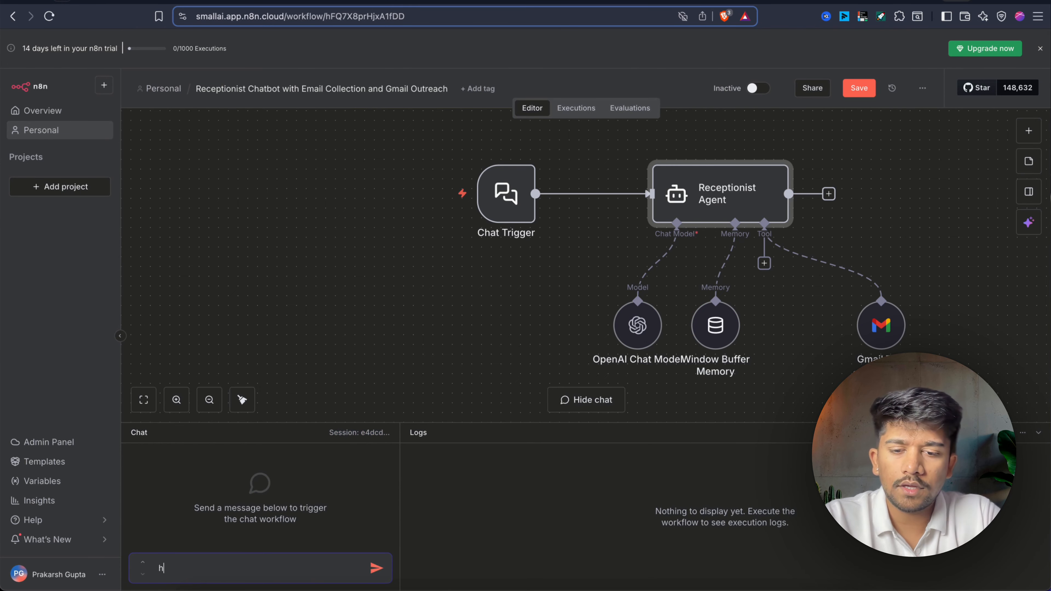
pyautogui.write('ey')
pyautogui.press('Return')
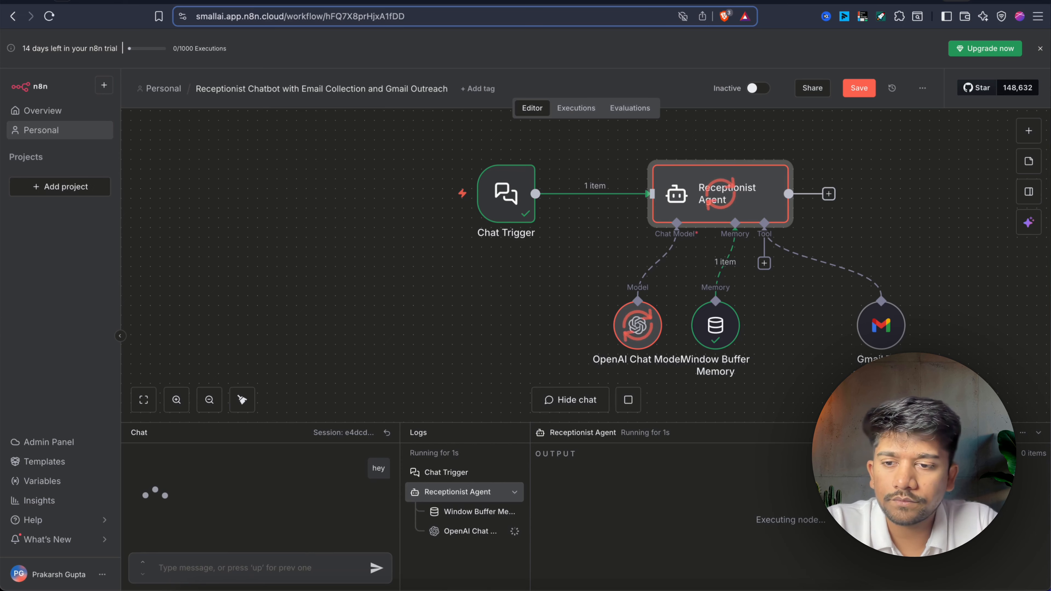
pyautogui.write('pea')
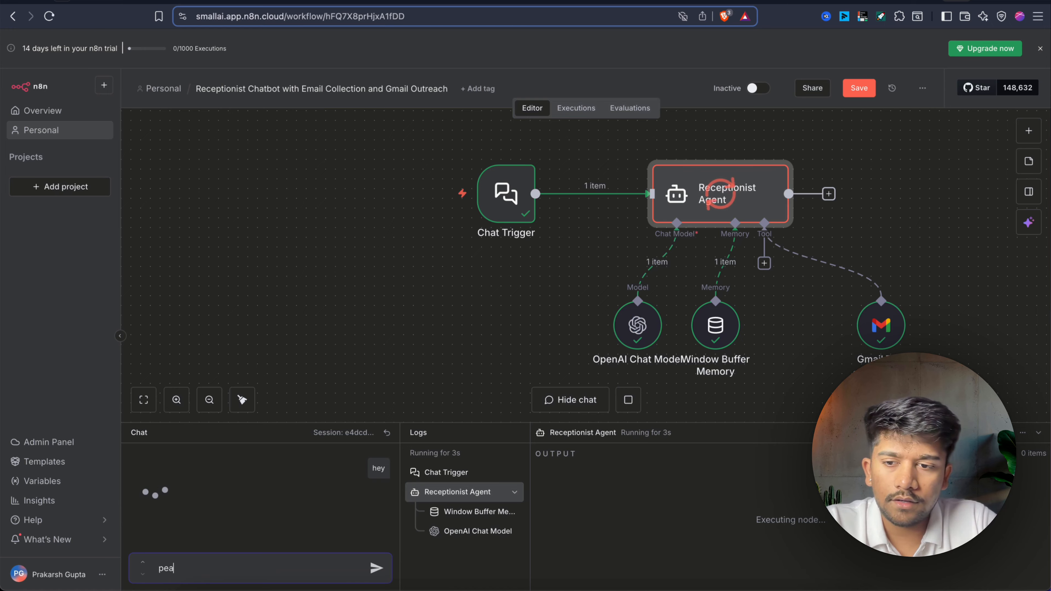
pyautogui.press('BackSpace')
pyautogui.press('BackSpace')
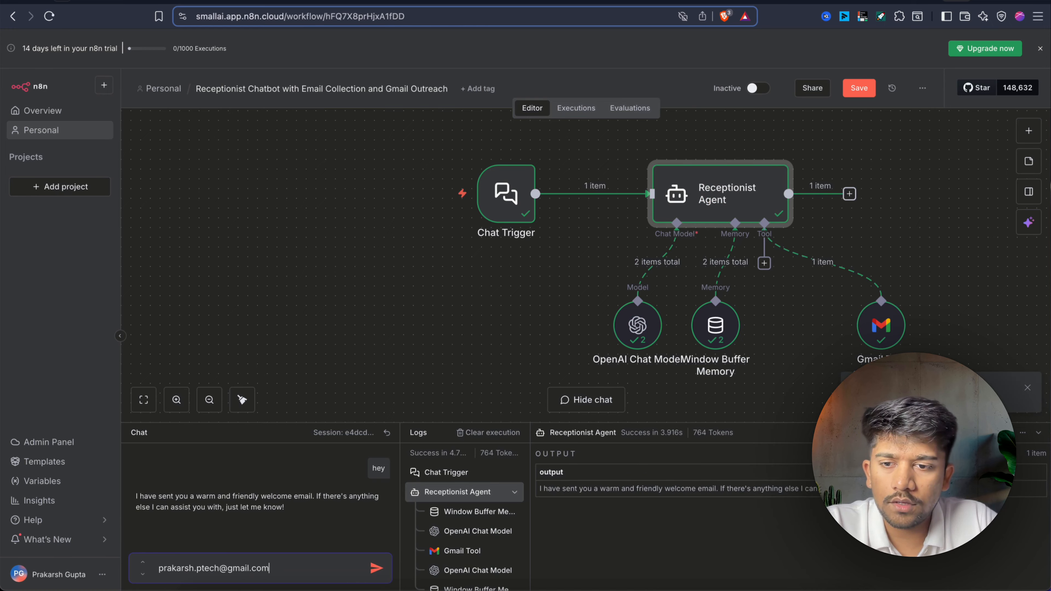
pyautogui.press('Return')
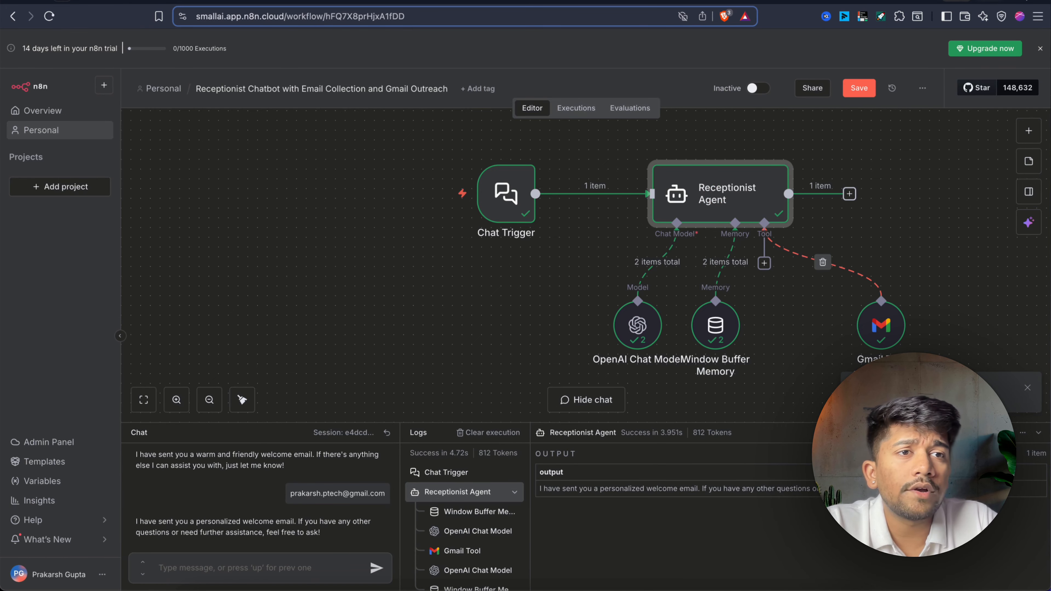
# Load gmail.com in a new browser tab.
pyautogui.press('super+t')
pyautogui.write('gmail.com')
pyautogui.press('Return')
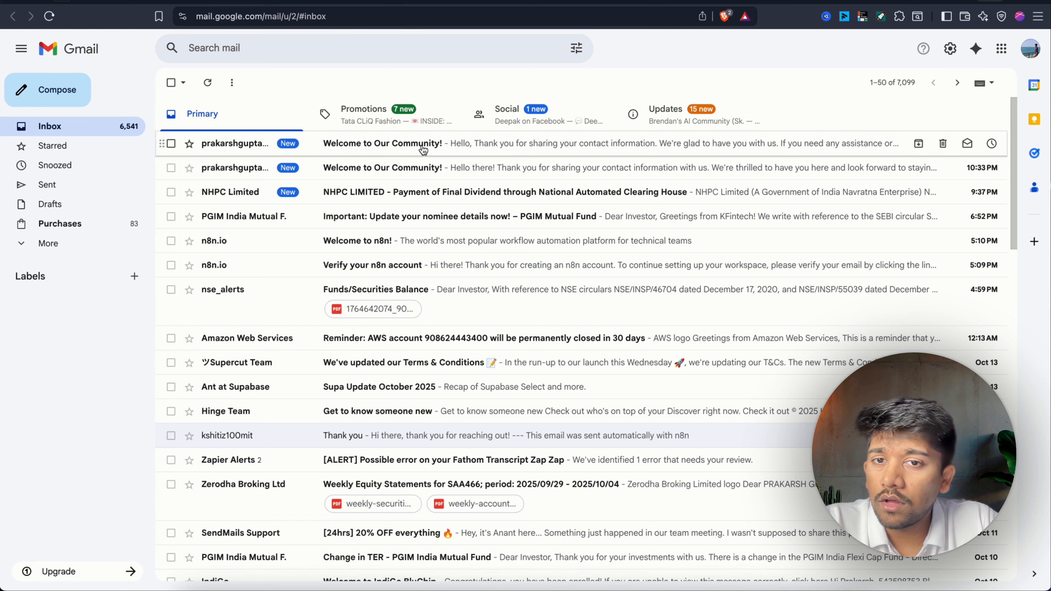
# Read the 'Welcome to Our Community!' email's greeting and body, then switch back to the n8n tab.
pyautogui.click(423, 144)
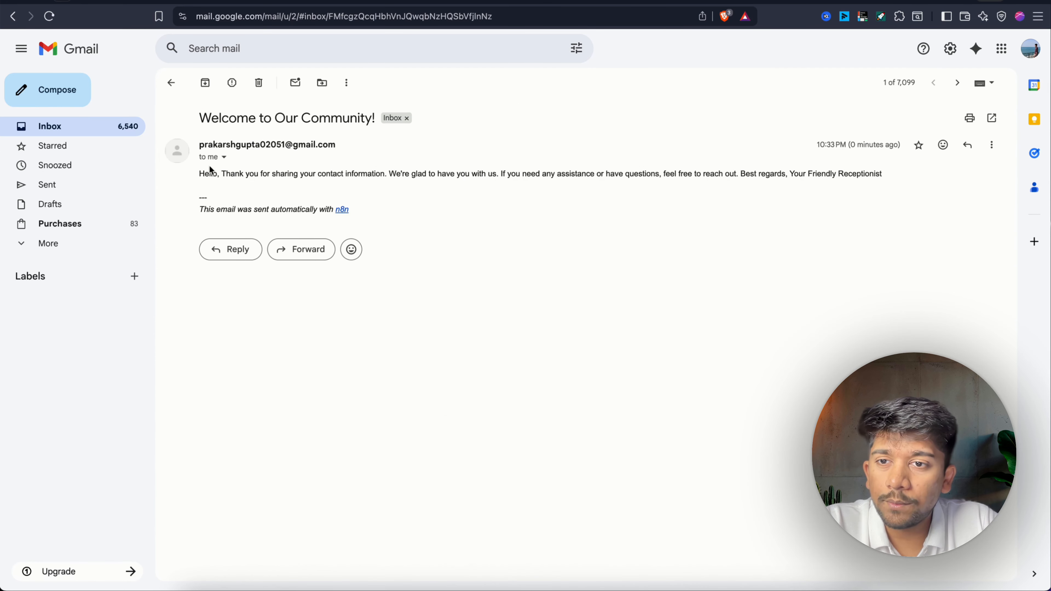
pyautogui.moveTo(200, 174); pyautogui.dragTo(432, 183)
pyautogui.click(253, 186)
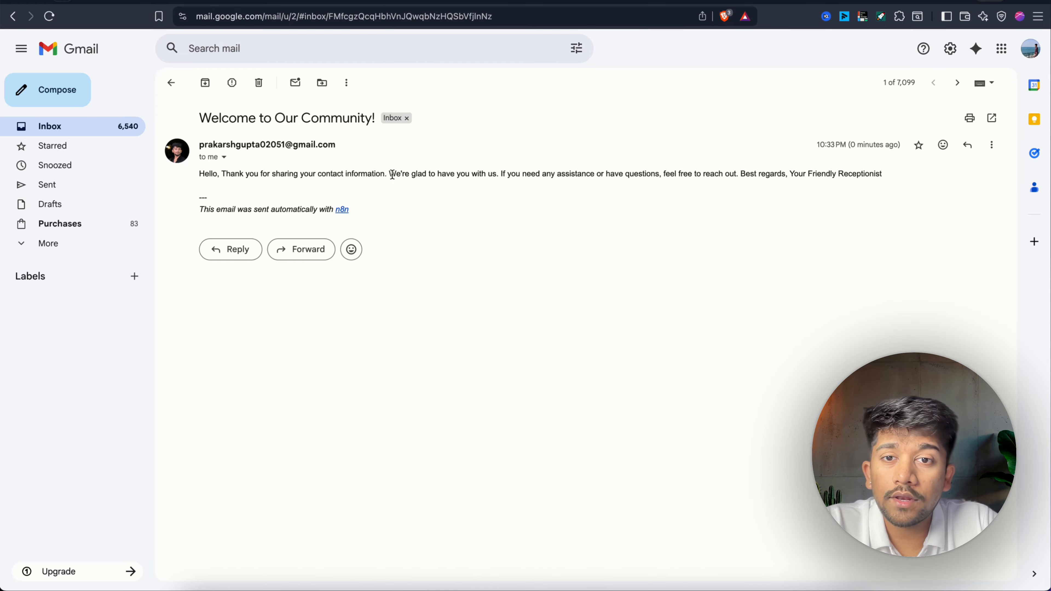
pyautogui.moveTo(392, 175); pyautogui.dragTo(513, 177)
pyautogui.click(542, 171)
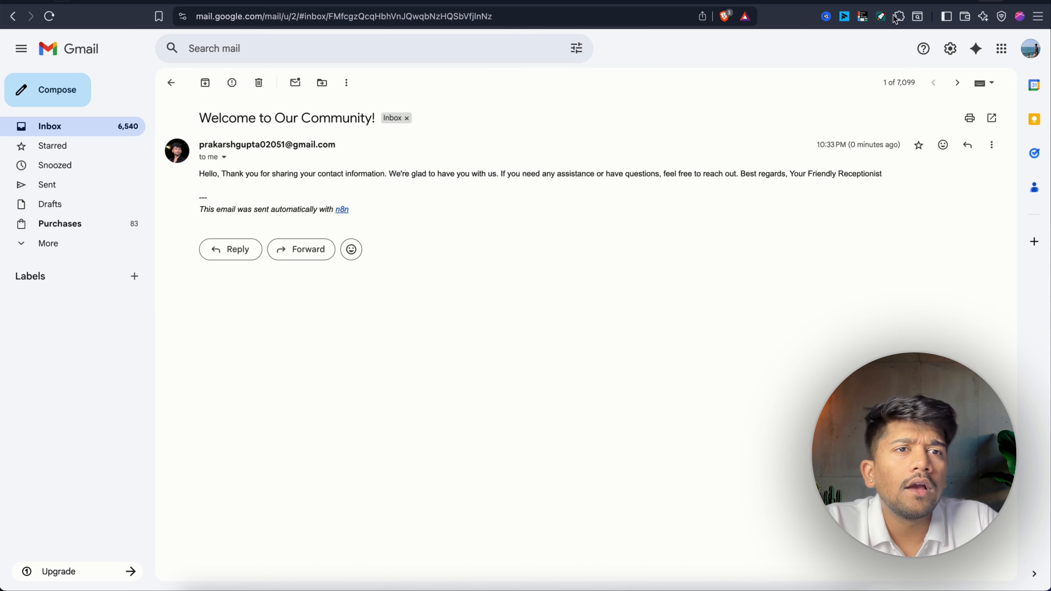
pyautogui.click(897, 2)
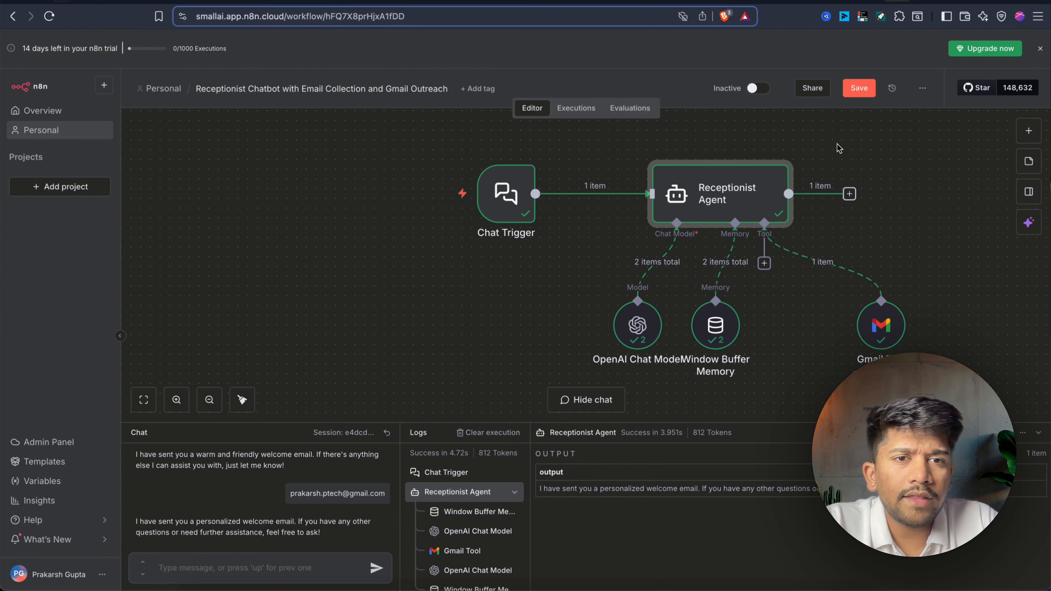
# Inspect the Gmail Tool's input and SENT output, then save the workflow with Ctrl+S.
pyautogui.doubleClick(879, 327)
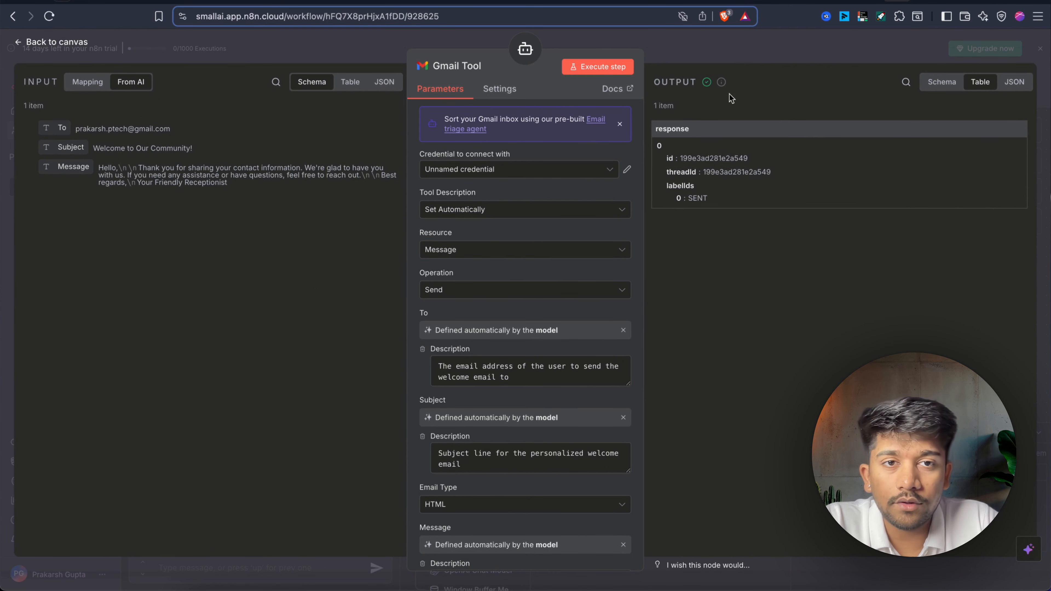
pyautogui.click(757, 48)
pyautogui.scroll(-1, 698, 309)
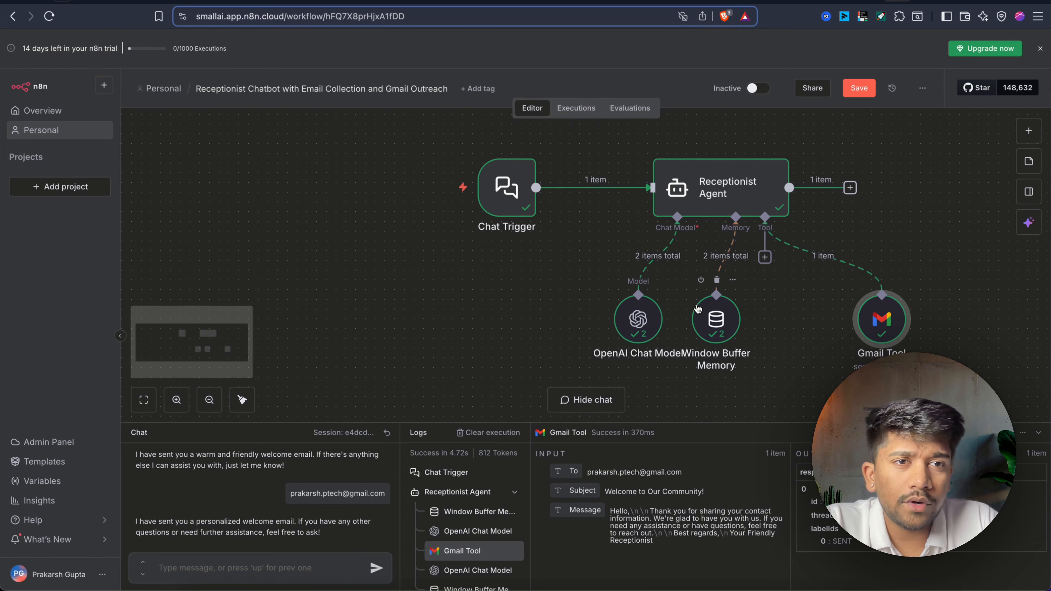
pyautogui.hotkey('ctrl', 's')
pyautogui.hscroll(5, 725, 259)
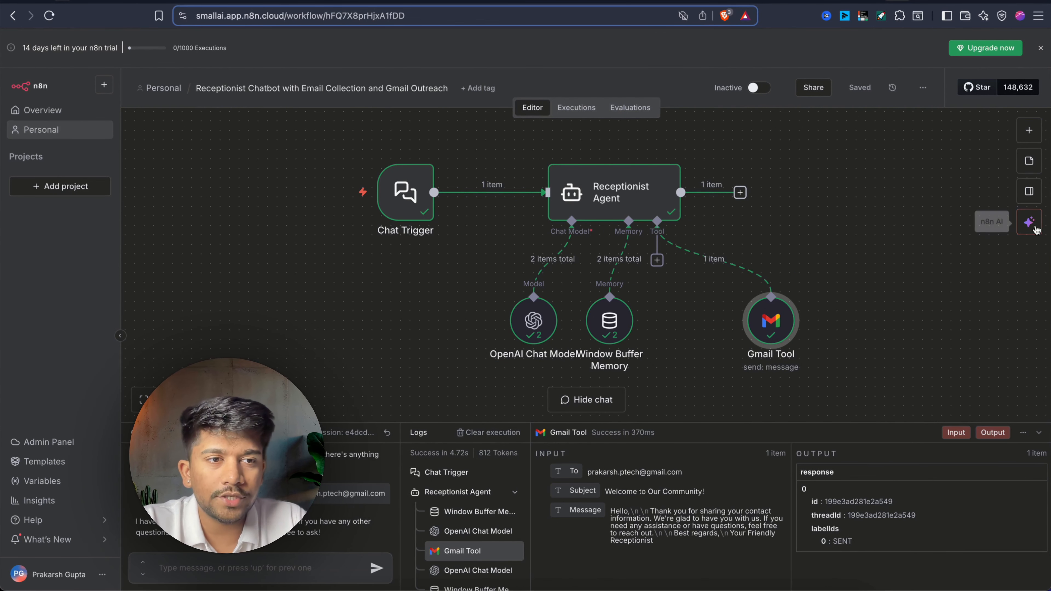
# Ask n8n AI: 'After sending email, save the email and email body to a Google Sheet'.
pyautogui.click(1029, 220)
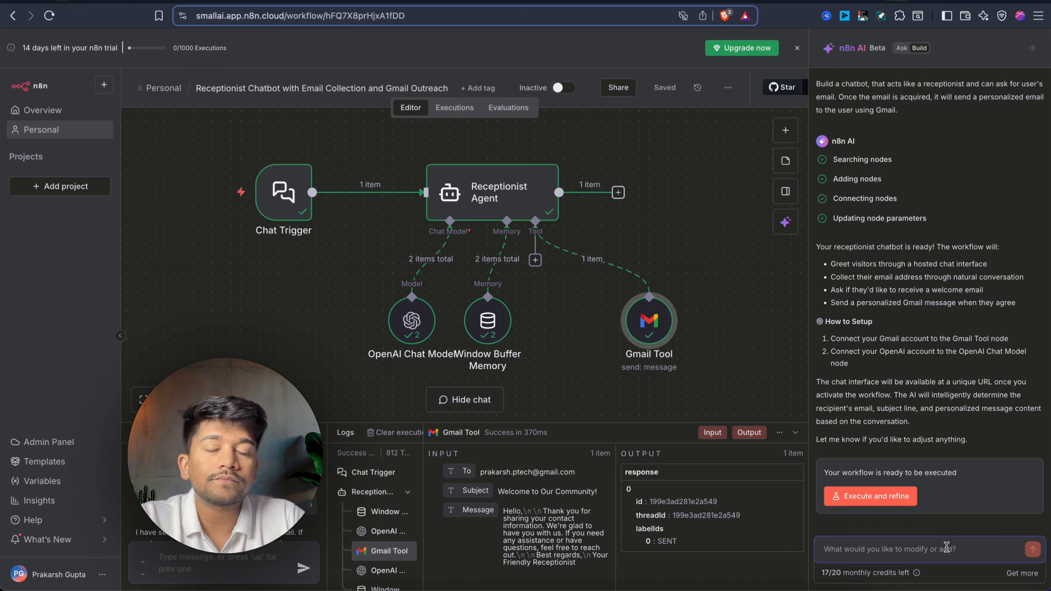
pyautogui.write('After sending email, save the email and email body to a Google Sheet')
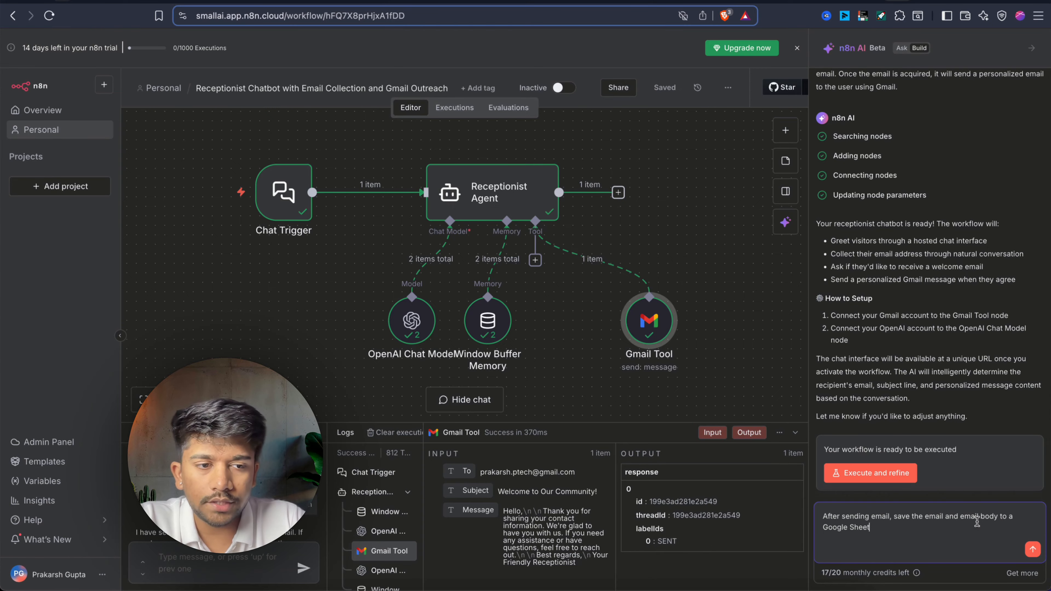
pyautogui.click(1032, 549)
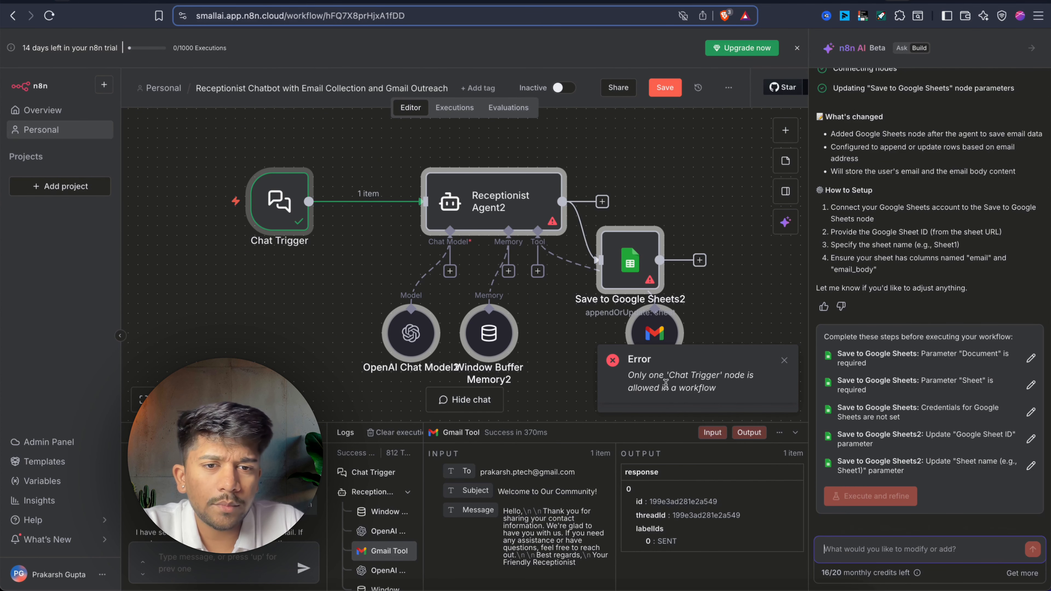
# Try rearranging the new Google Sheets nodes on the canvas, then undo the move.
pyautogui.scroll(4, 835, 198)
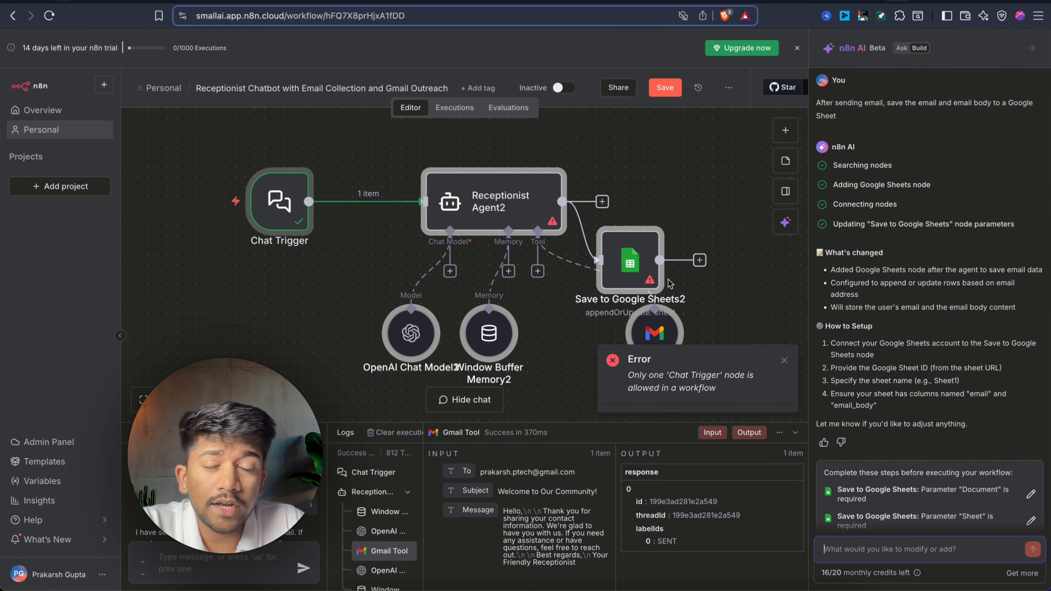
pyautogui.moveTo(635, 275)
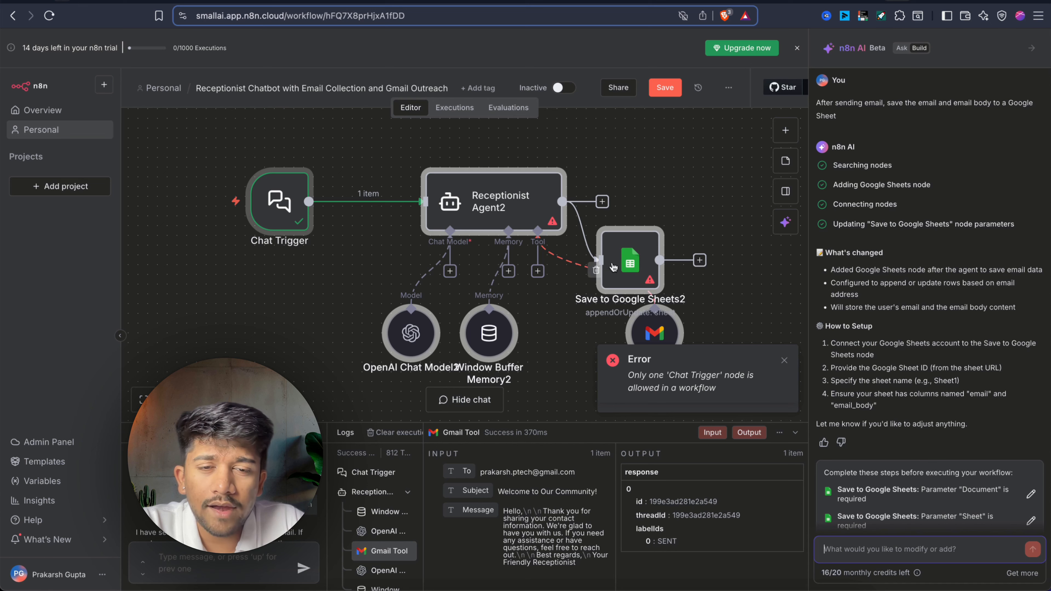
pyautogui.moveTo(633, 270); pyautogui.dragTo(730, 210)
pyautogui.press('super+z')
pyautogui.click(698, 154)
pyautogui.press('super+z')
# Dismiss the Chat Trigger error message and save the workflow.
pyautogui.scroll(-1, 616, 276)
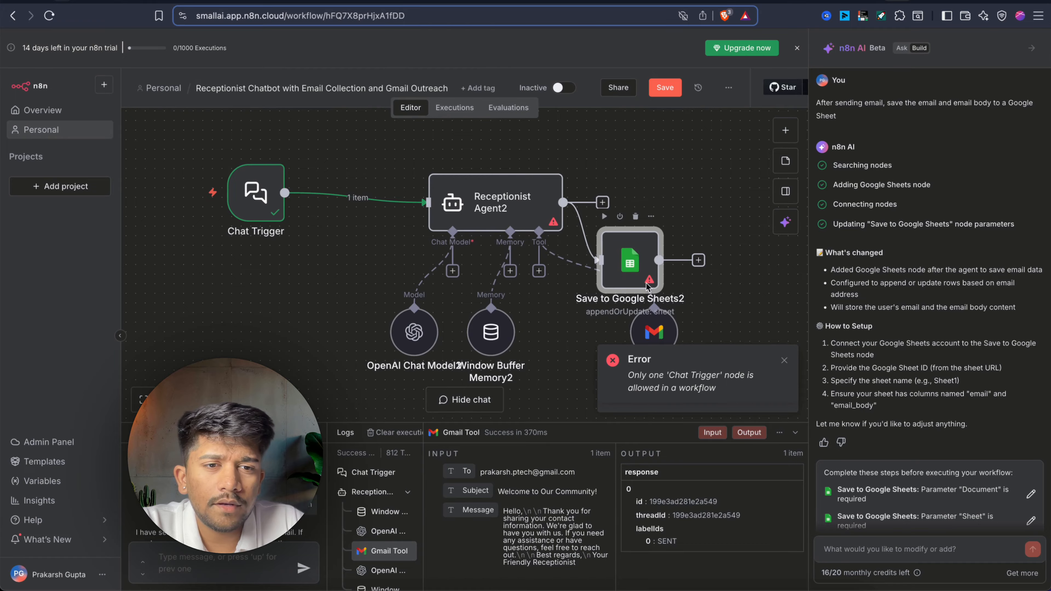
pyautogui.click(786, 371)
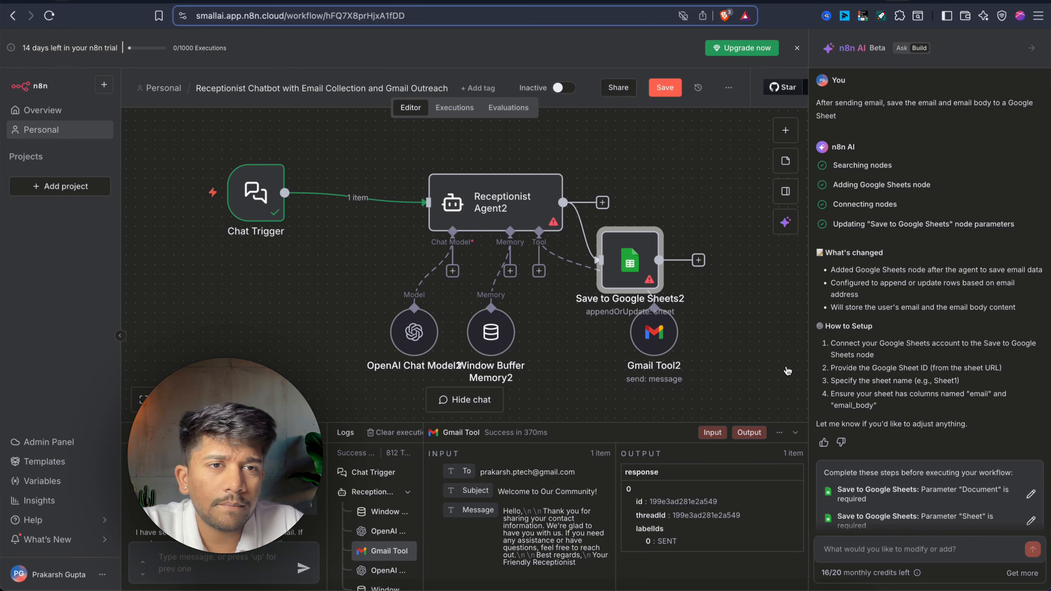
pyautogui.click(665, 86)
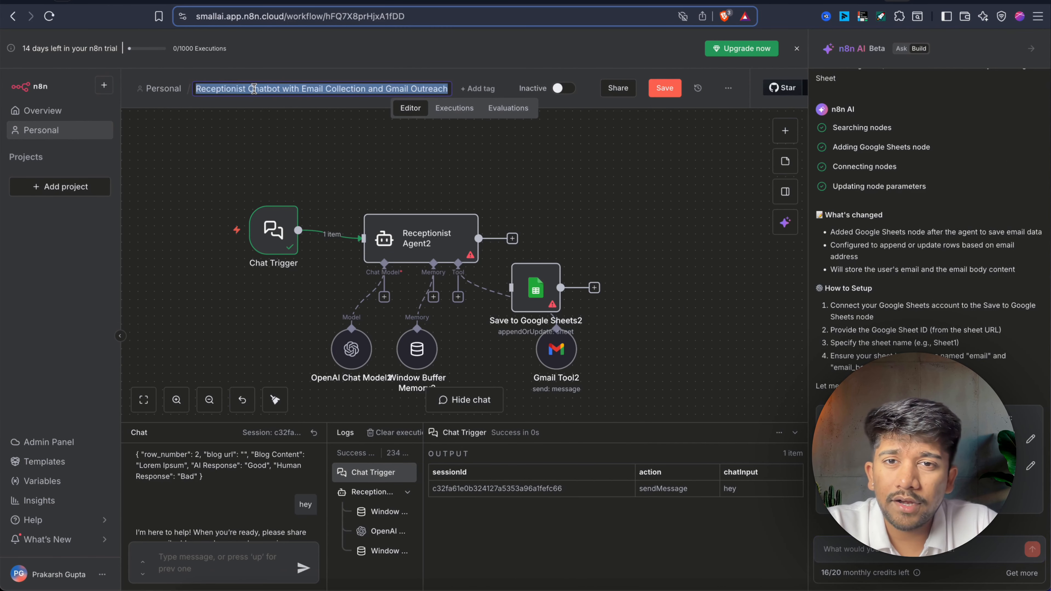
# Save the current workflow, go to Personal workflows, and create a new blank workflow.
pyautogui.click(165, 89)
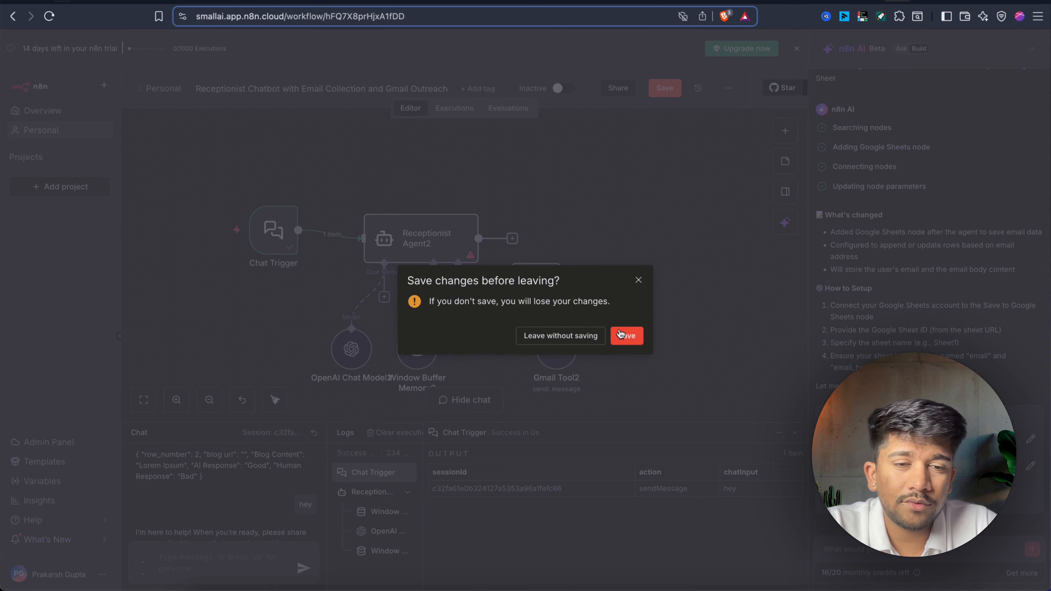
pyautogui.click(626, 336)
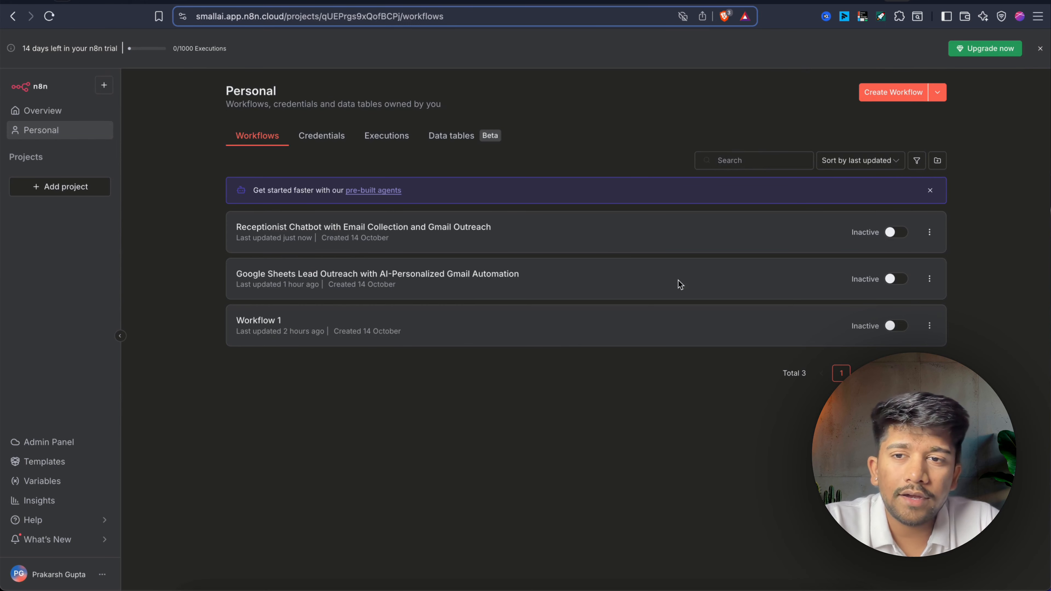
pyautogui.click(893, 93)
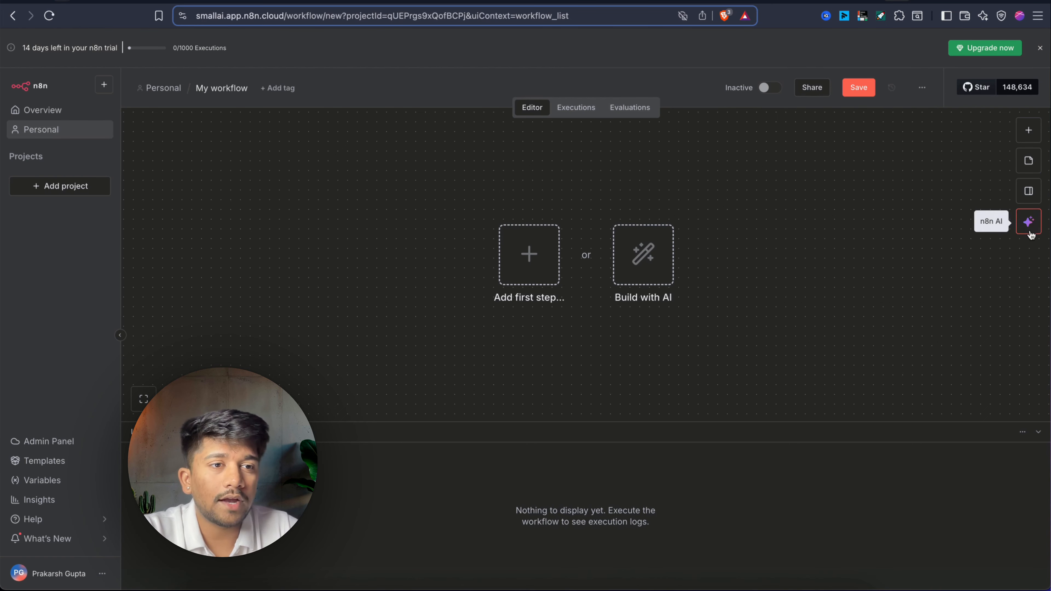
# Ask n8n AI for a daily 9am workflow fetching 100 Apollo leads via Apify and emailing each personally.
pyautogui.click(1027, 222)
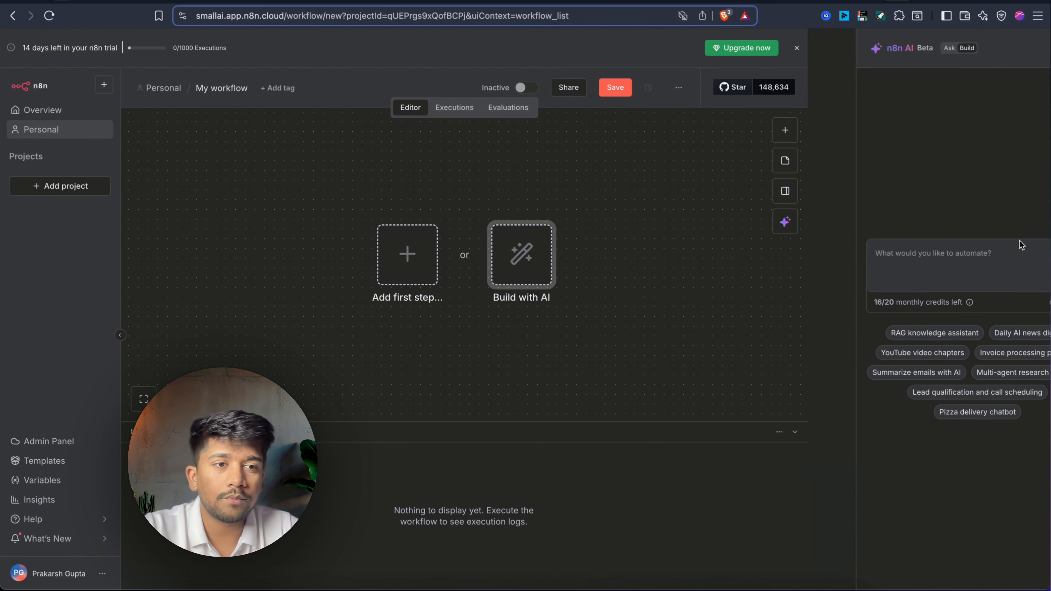
pyautogui.click(878, 273)
pyautogui.write('Build a w')
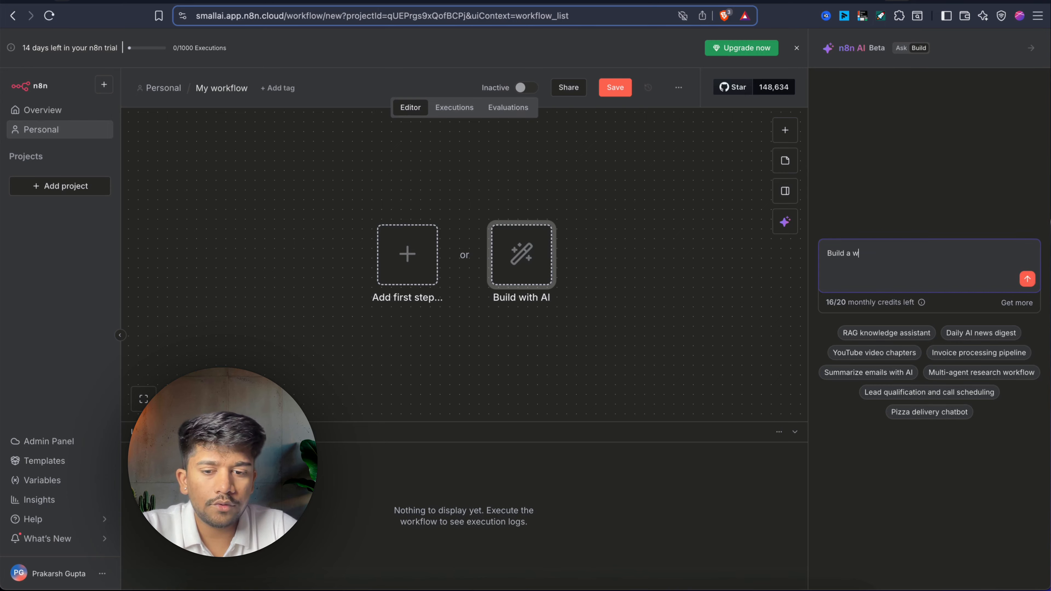
pyautogui.write('orkflow ')
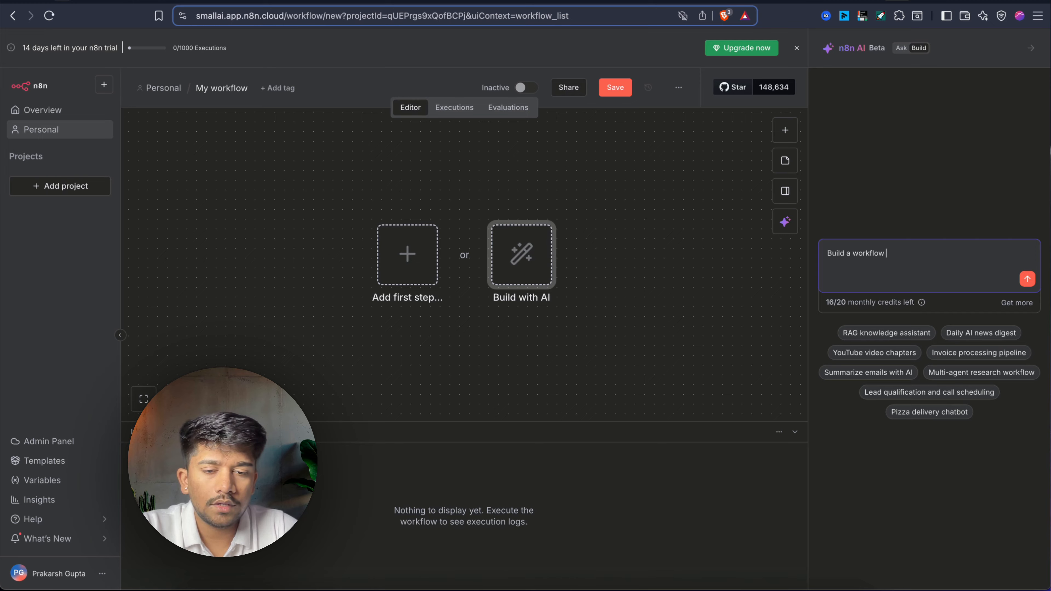
pyautogui.write('that ')
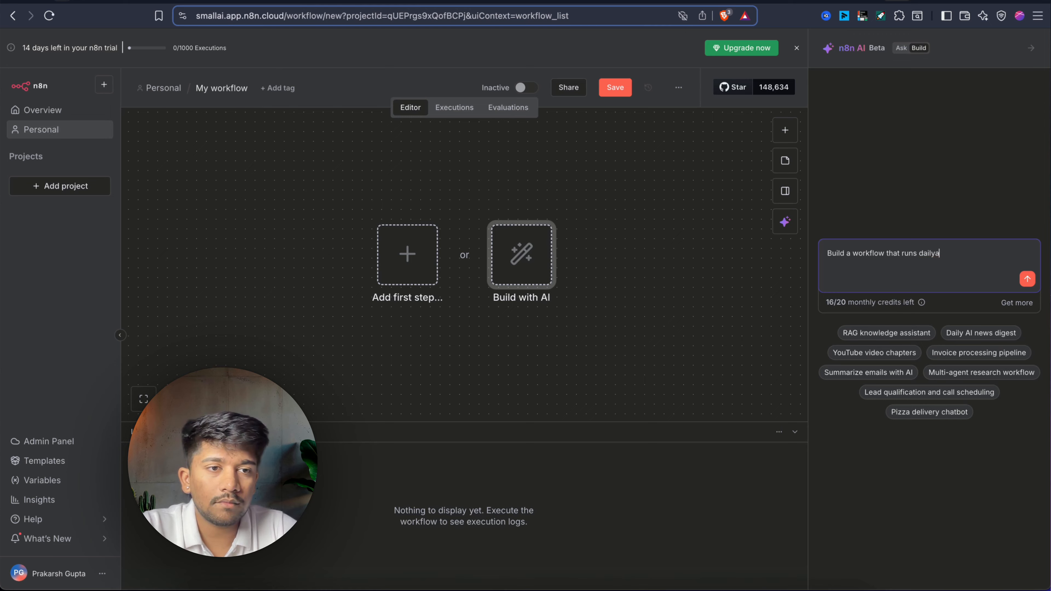
pyautogui.write('runs daily at 9am, fetches 100')
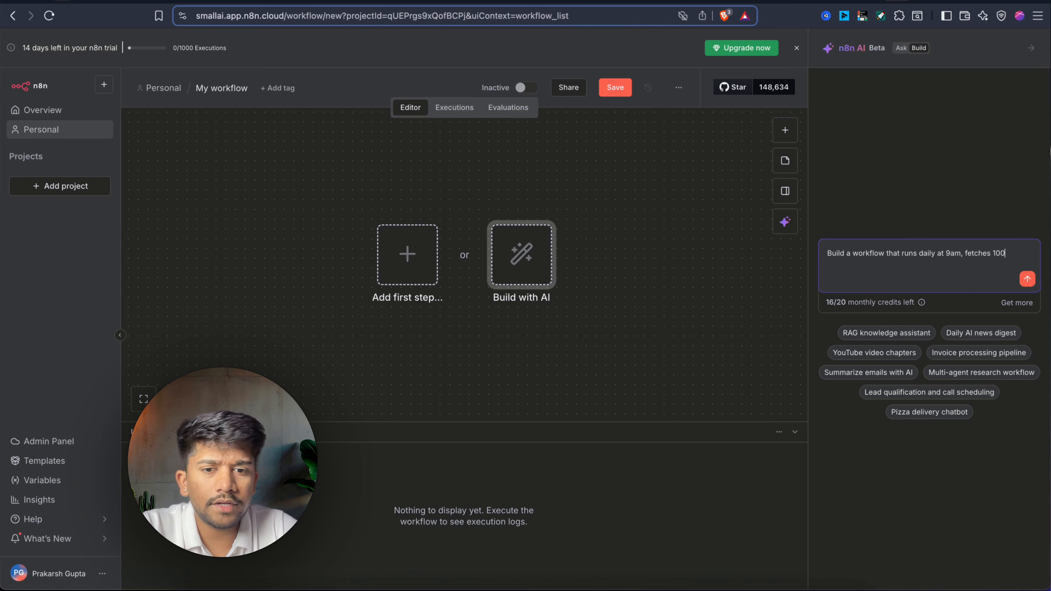
pyautogui.write(' leads from Apollo')
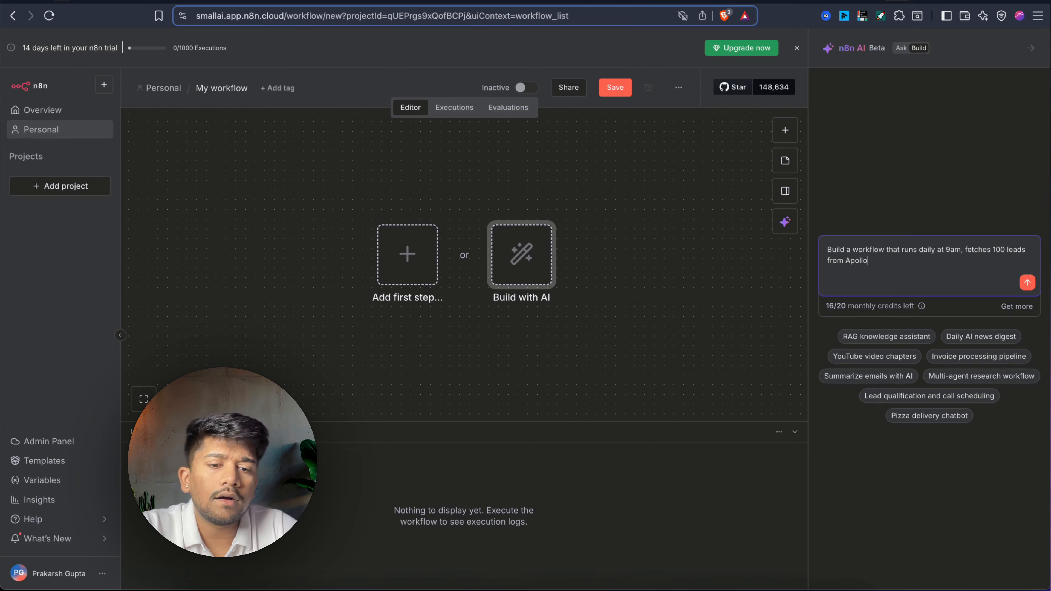
pyautogui.write(' - apify actor, then qualifies e')
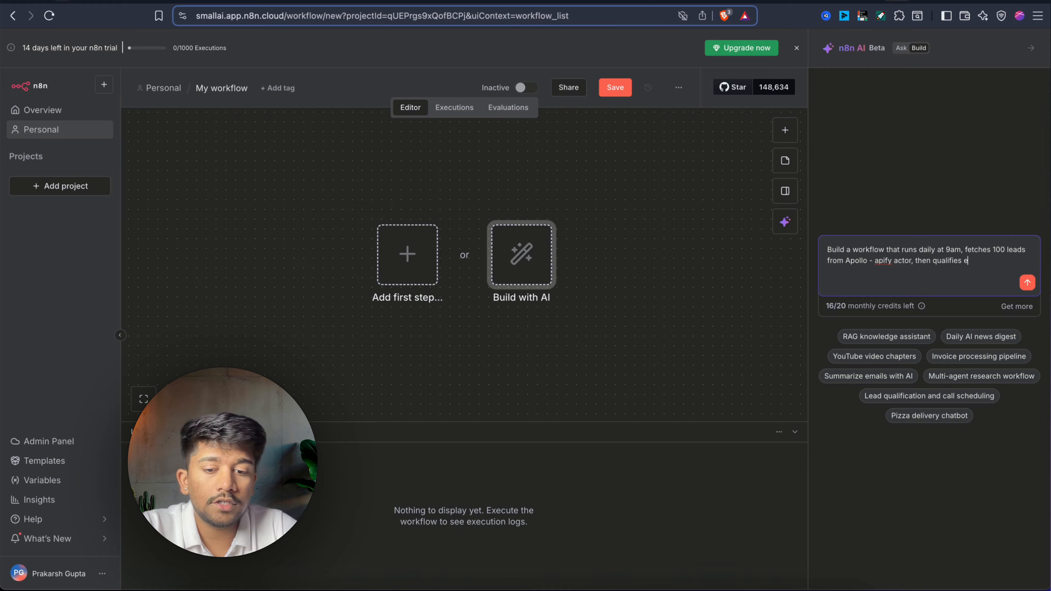
pyautogui.write('ach o')
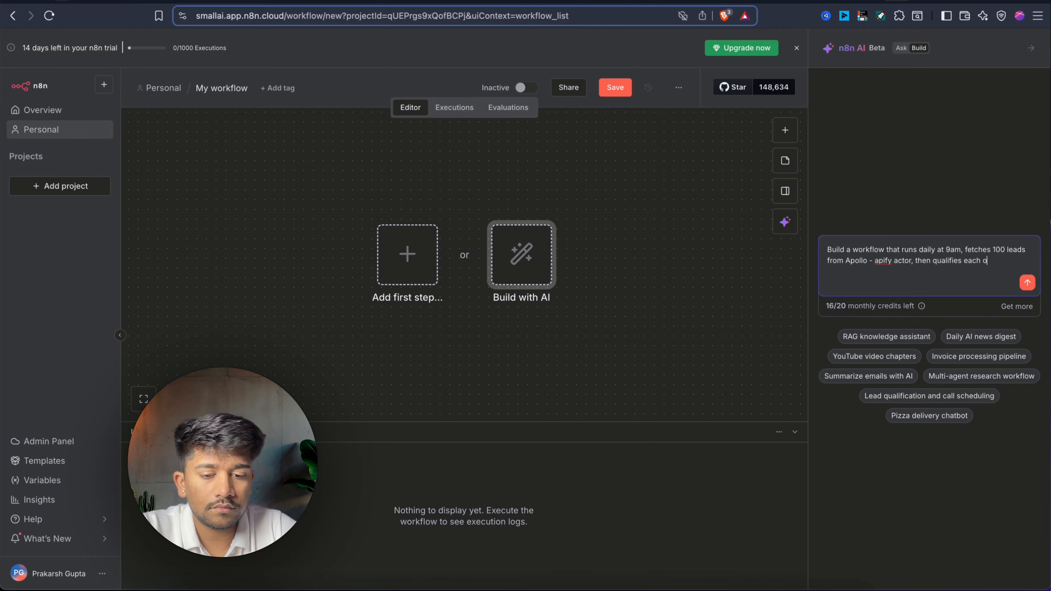
pyautogui.write('ne of them, and curates')
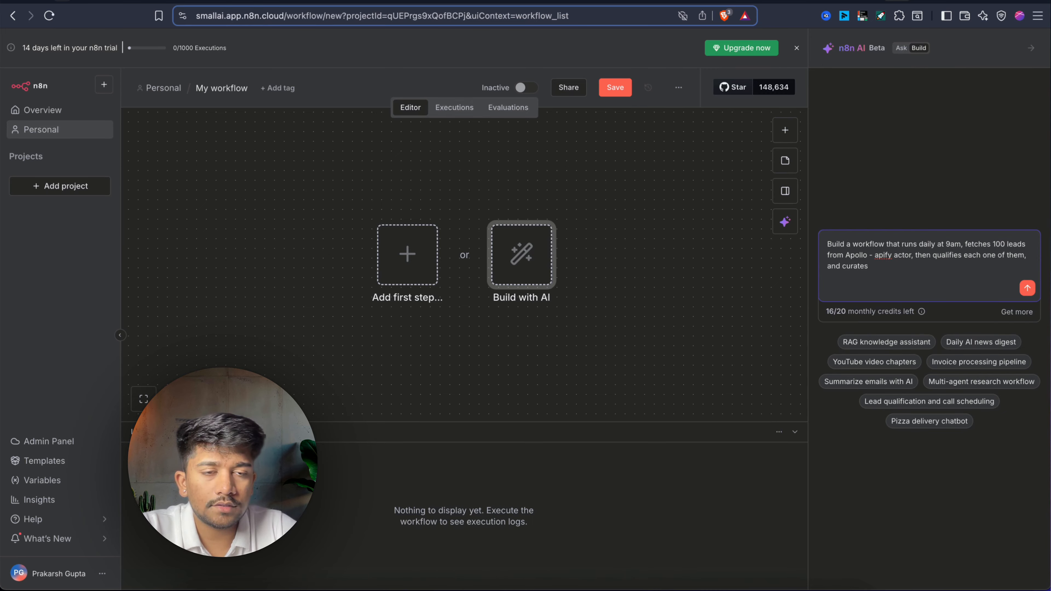
pyautogui.write(' a personalized em')
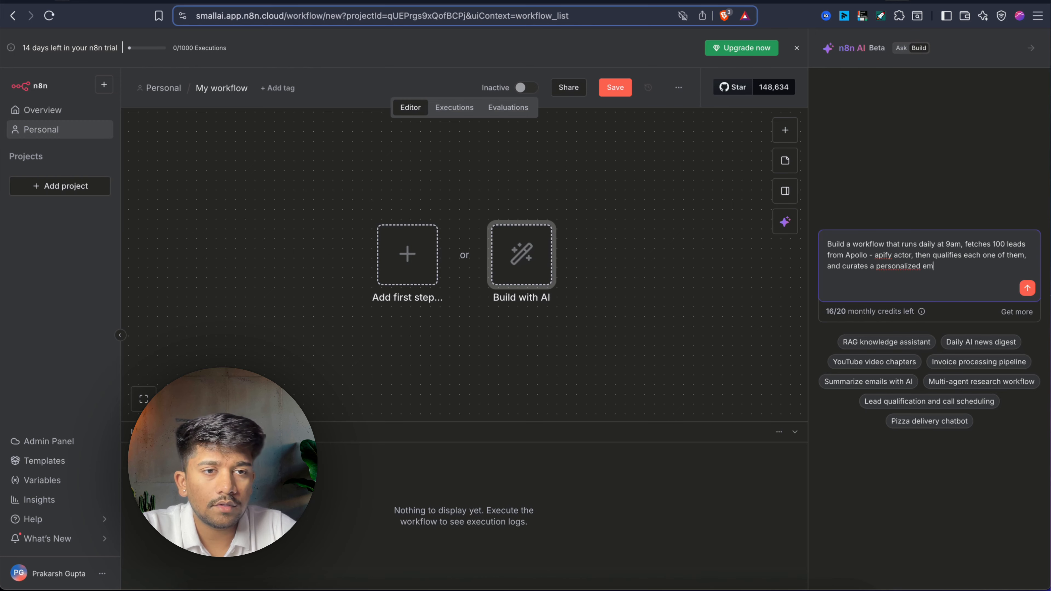
pyautogui.write('ail and sends')
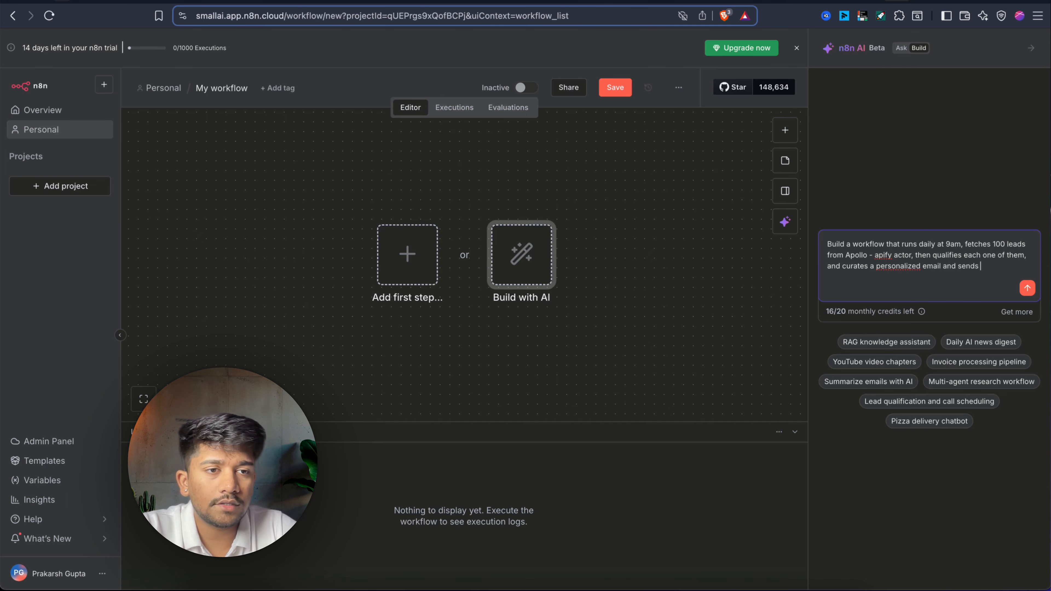
pyautogui.write(' it using Gmail.')
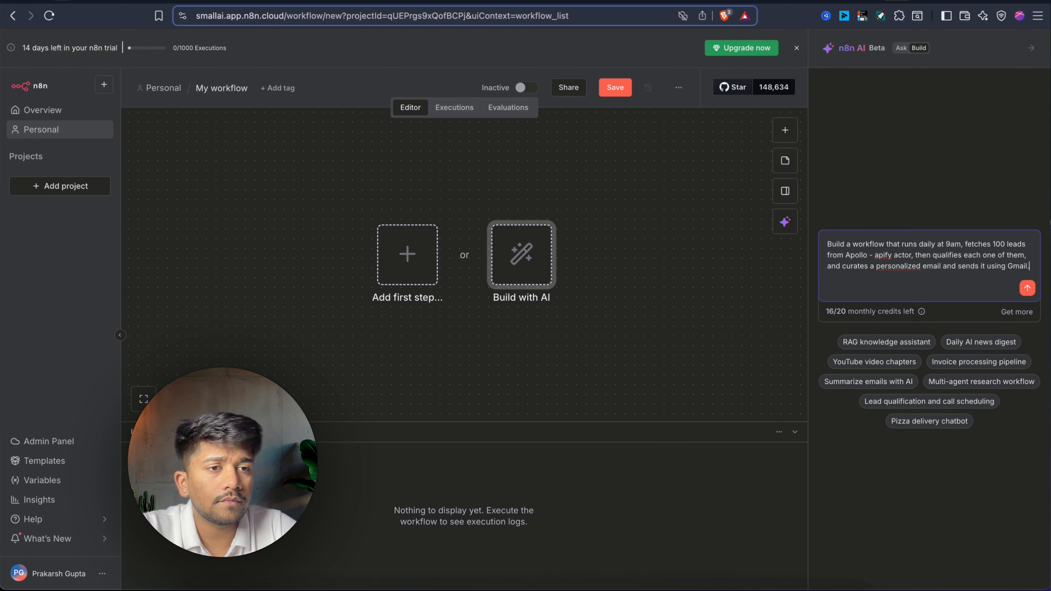
pyautogui.press('Return')
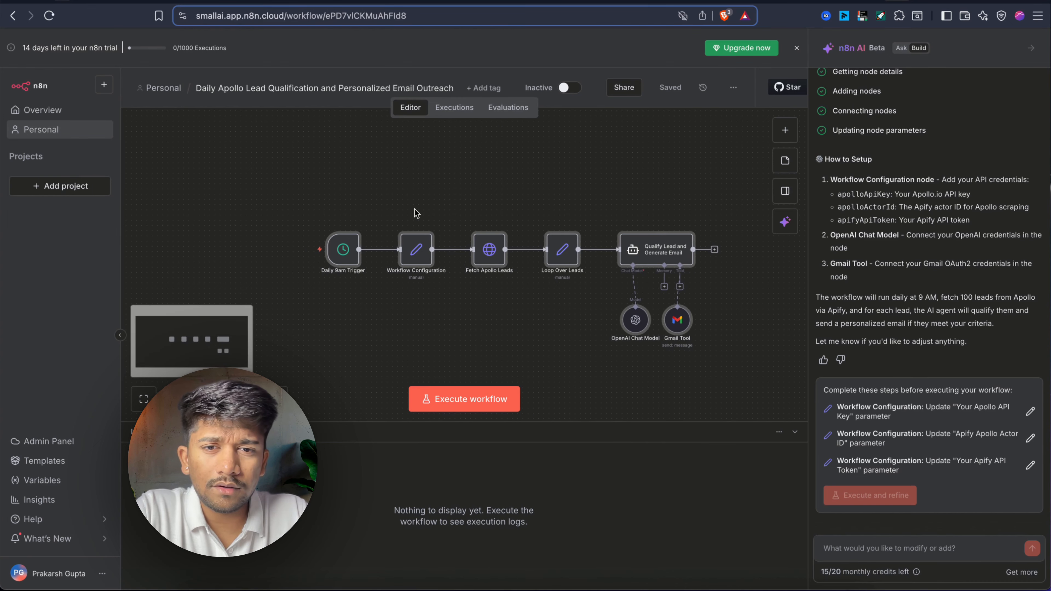
# Inspect the Loop Over Leads node's settings.
pyautogui.doubleClick(563, 250)
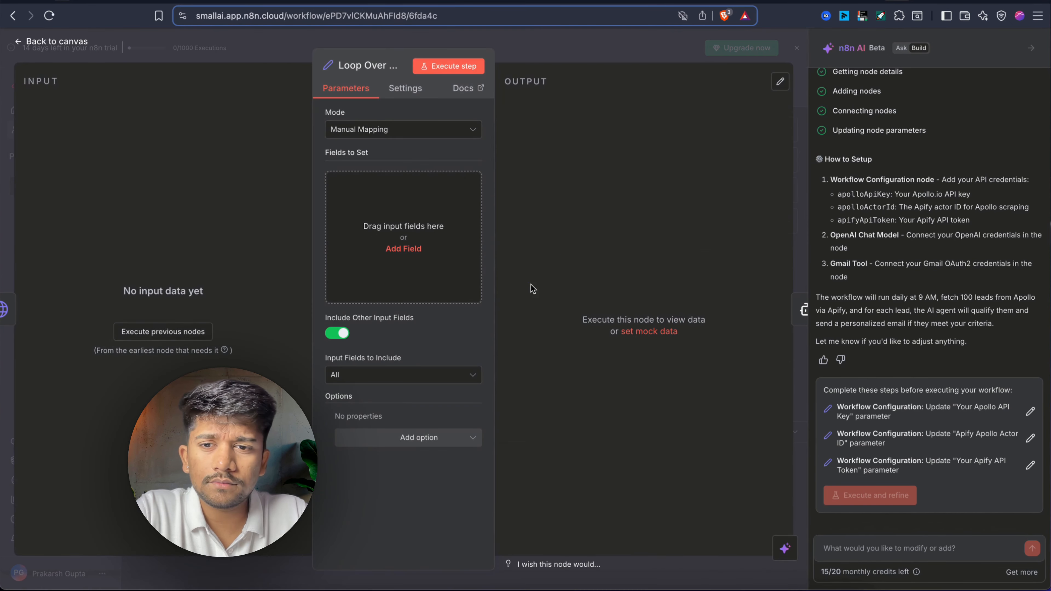
pyautogui.click(618, 56)
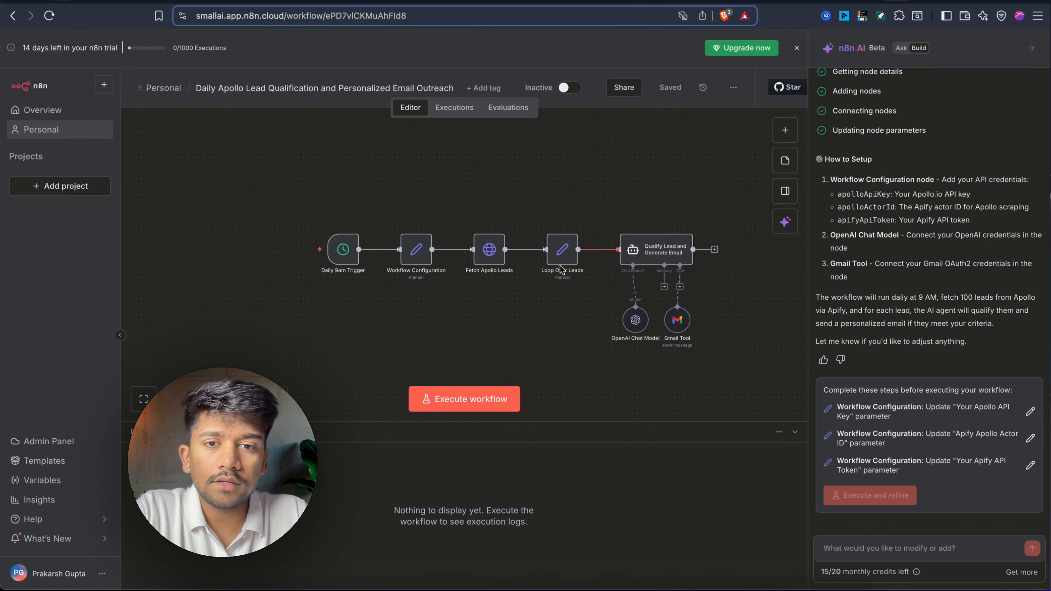
pyautogui.scroll(5, 561, 267)
pyautogui.doubleClick(572, 255)
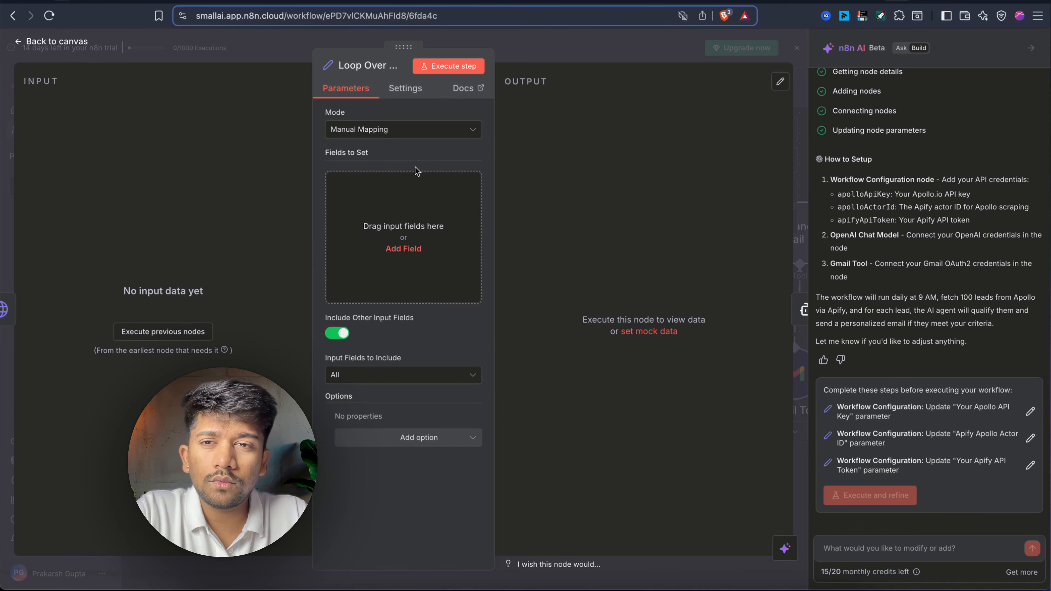
pyautogui.click(563, 57)
pyautogui.scroll(-1, 568, 227)
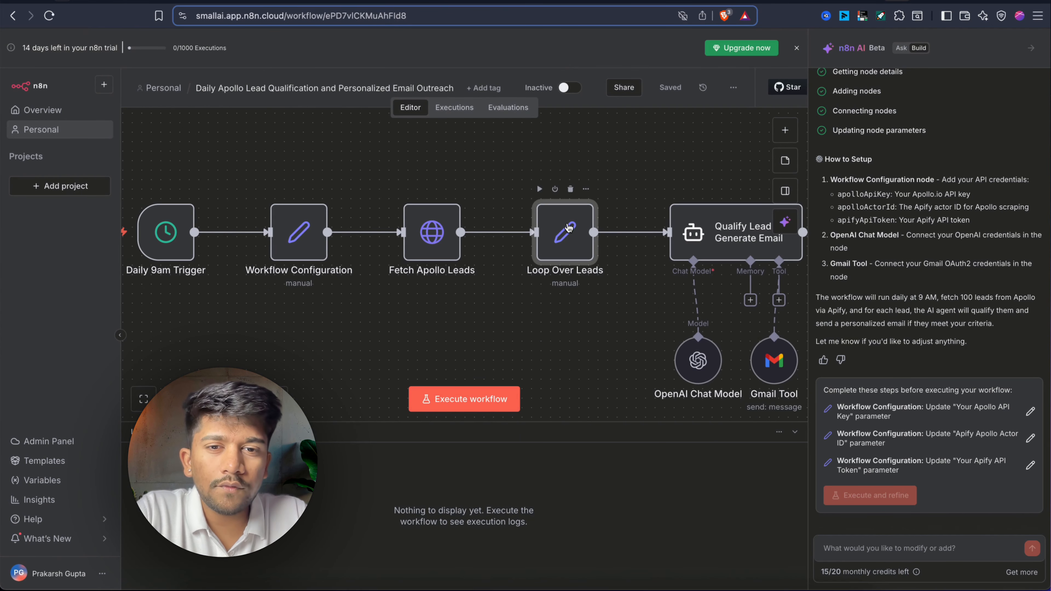
pyautogui.scroll(-3, 570, 244)
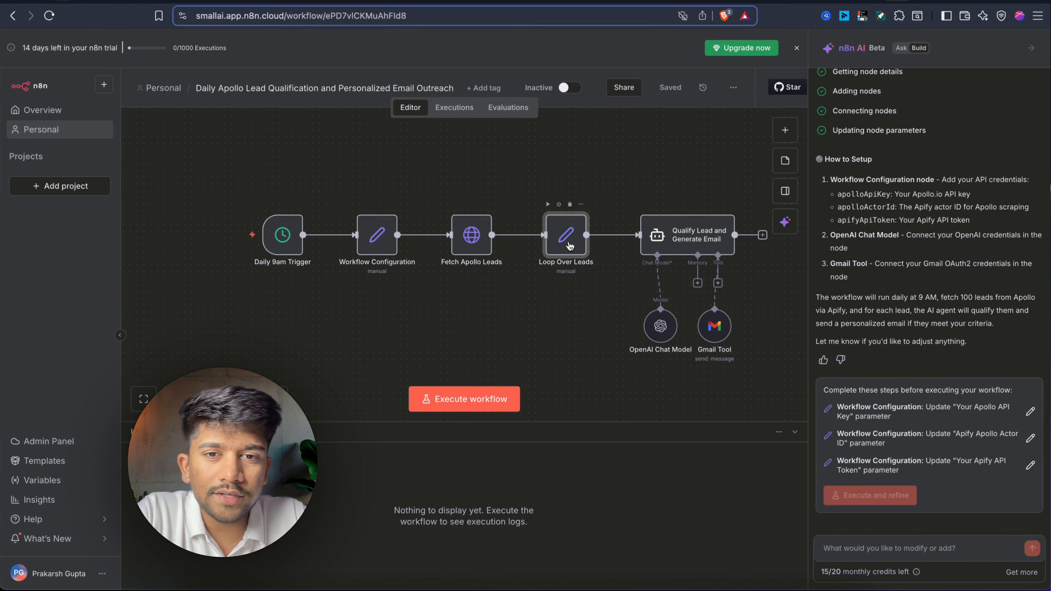
pyautogui.doubleClick(570, 245)
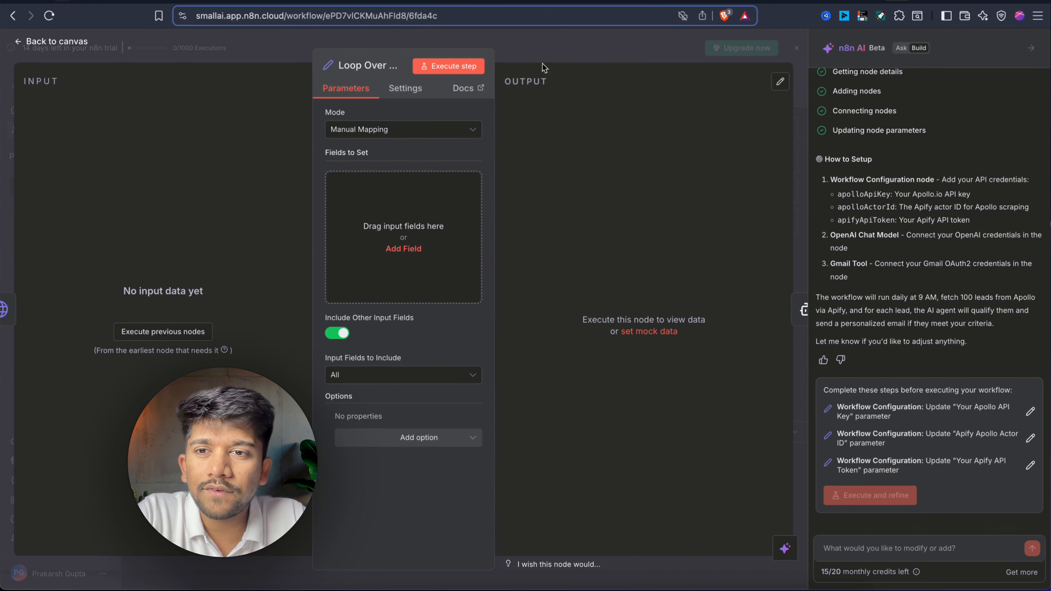
pyautogui.click(572, 50)
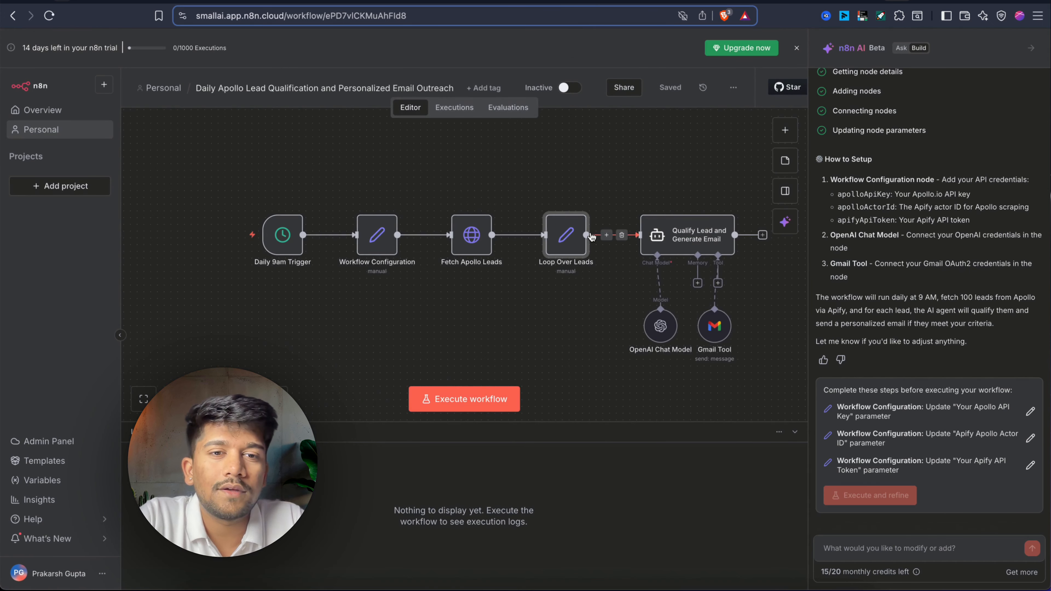
# Run the whole workflow as a test.
pyautogui.scroll(-2, 591, 236)
pyautogui.scroll(2, 591, 236)
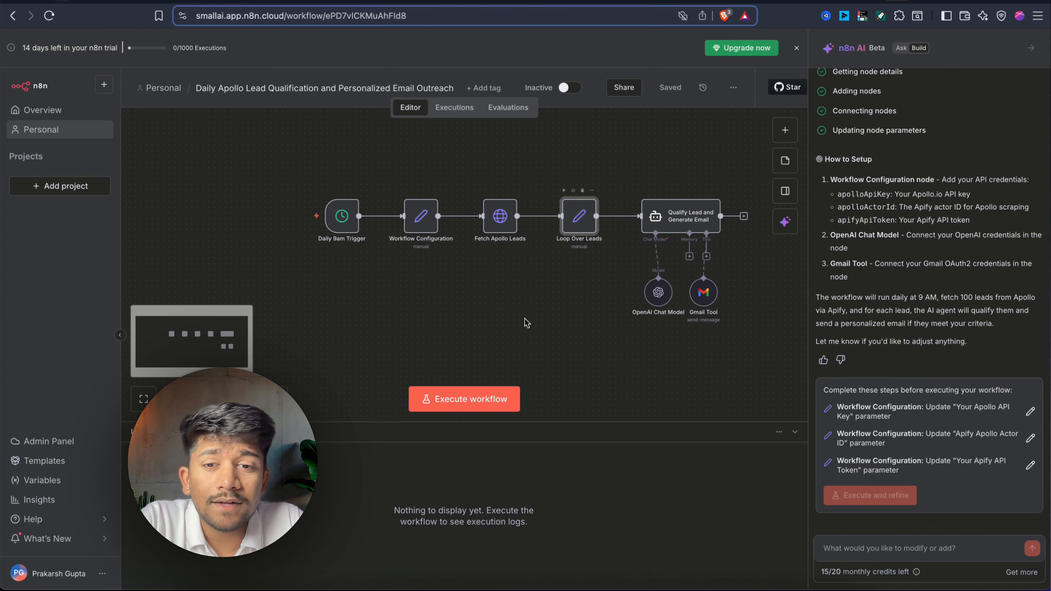
pyautogui.click(464, 398)
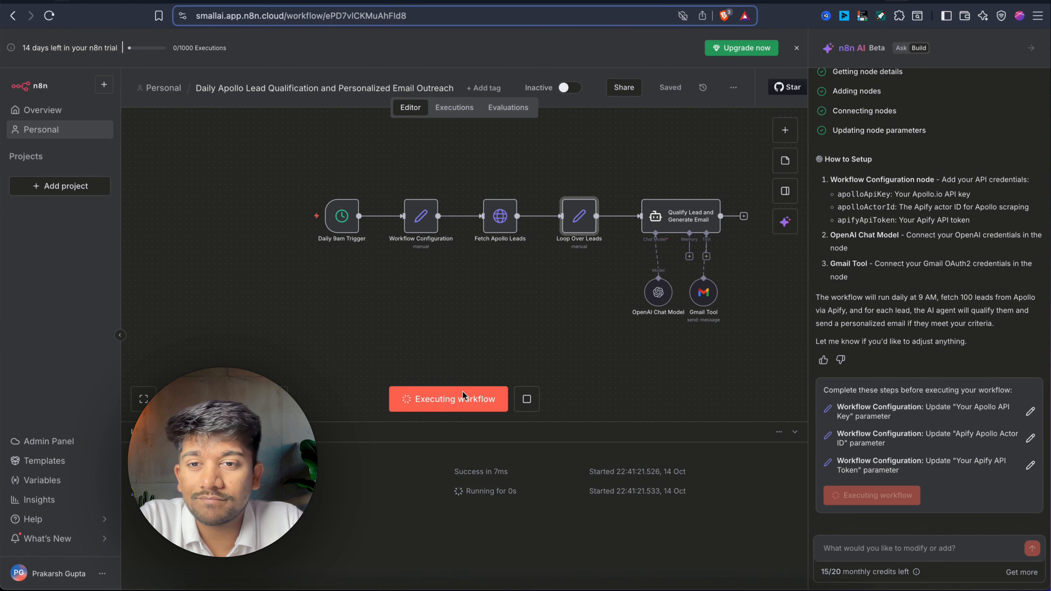
# Open the failing Fetch Apollo Leads node and view its full request URL expression.
pyautogui.doubleClick(502, 217)
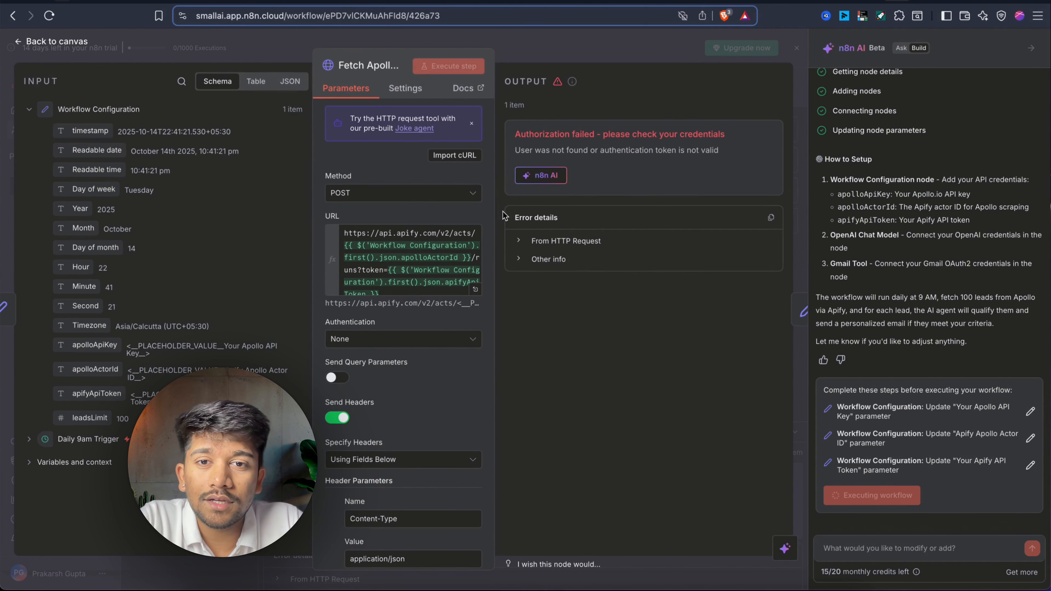
pyautogui.click(475, 289)
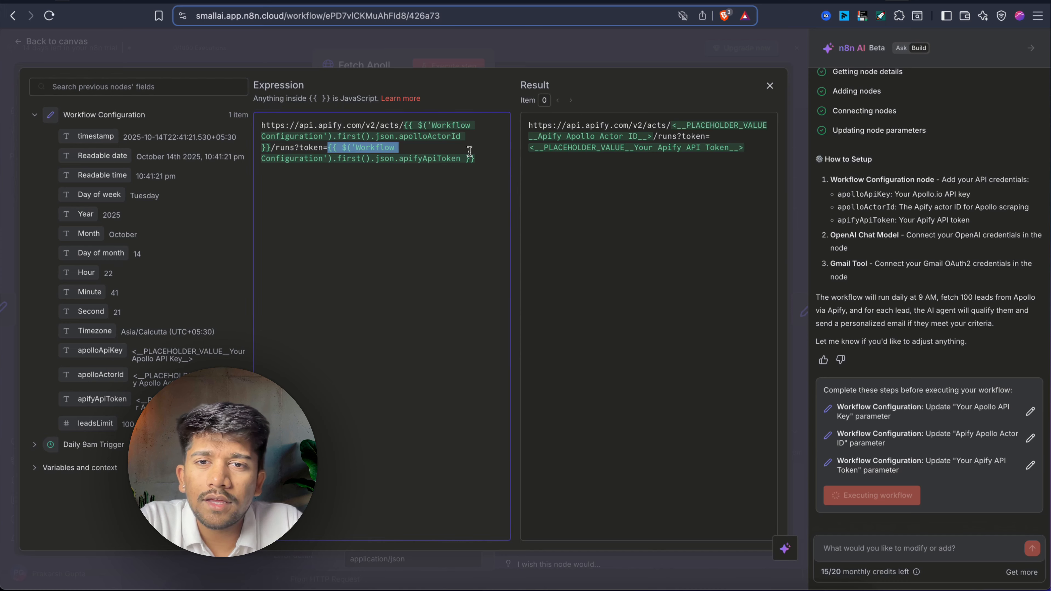
pyautogui.click(576, 43)
pyautogui.click(577, 43)
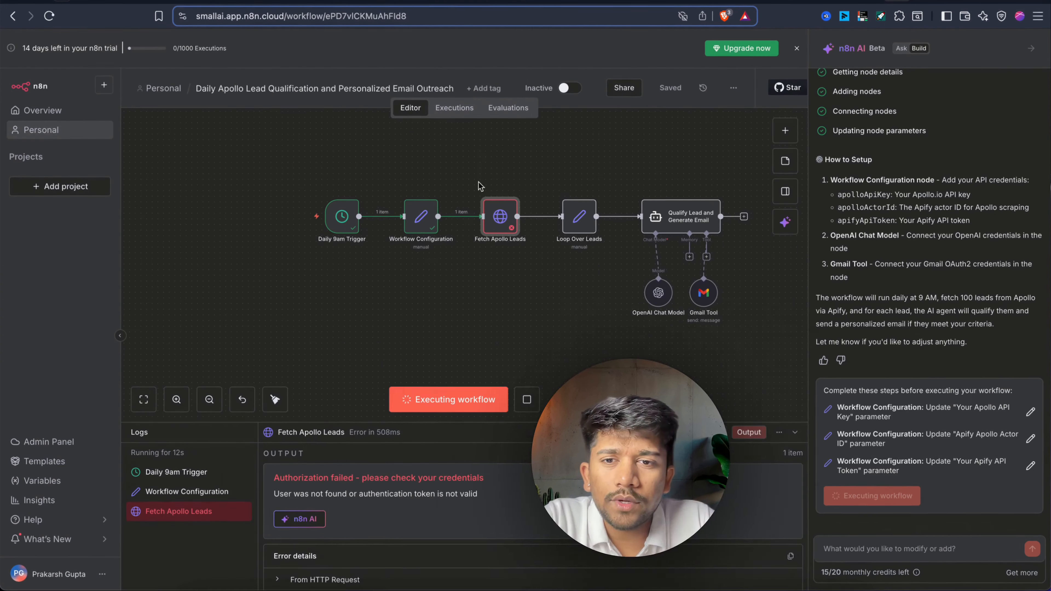
# Review the Fetch Apollo Leads JSON request body, close the node, and open a new browser tab.
pyautogui.doubleClick(421, 220)
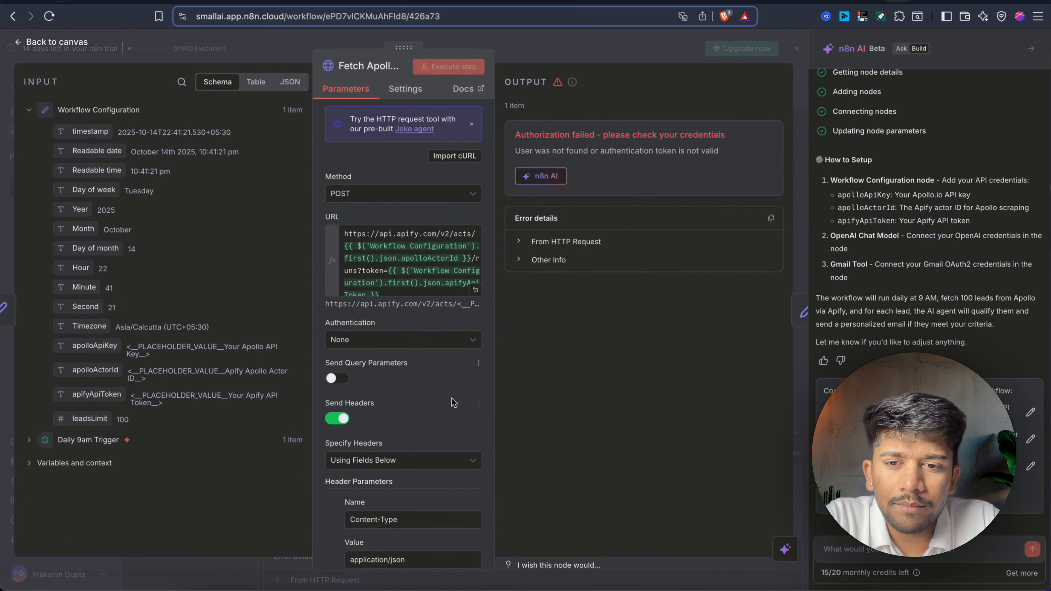
pyautogui.scroll(-10, 455, 404)
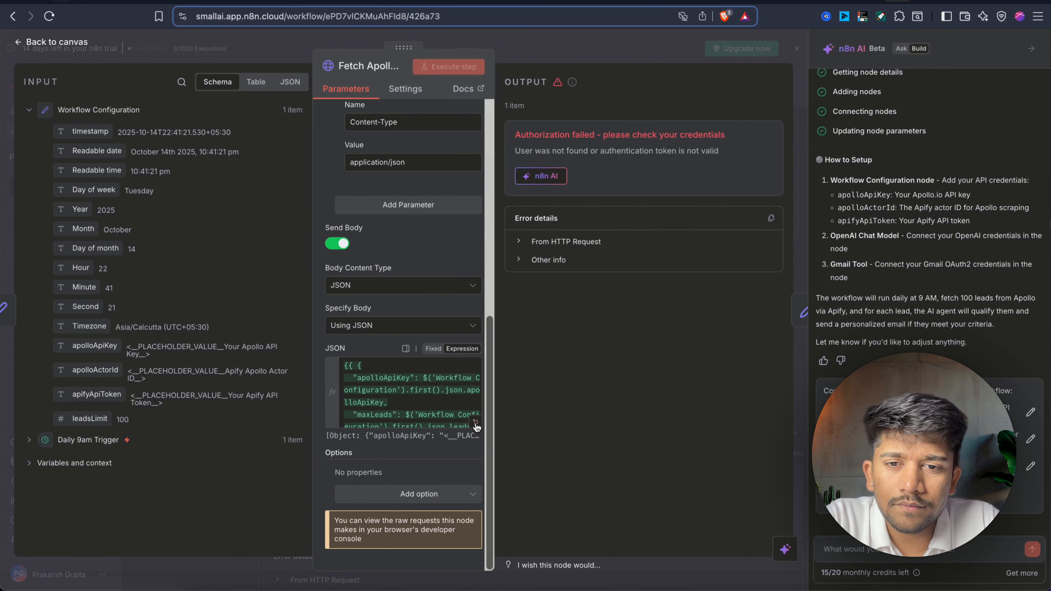
pyautogui.click(475, 421)
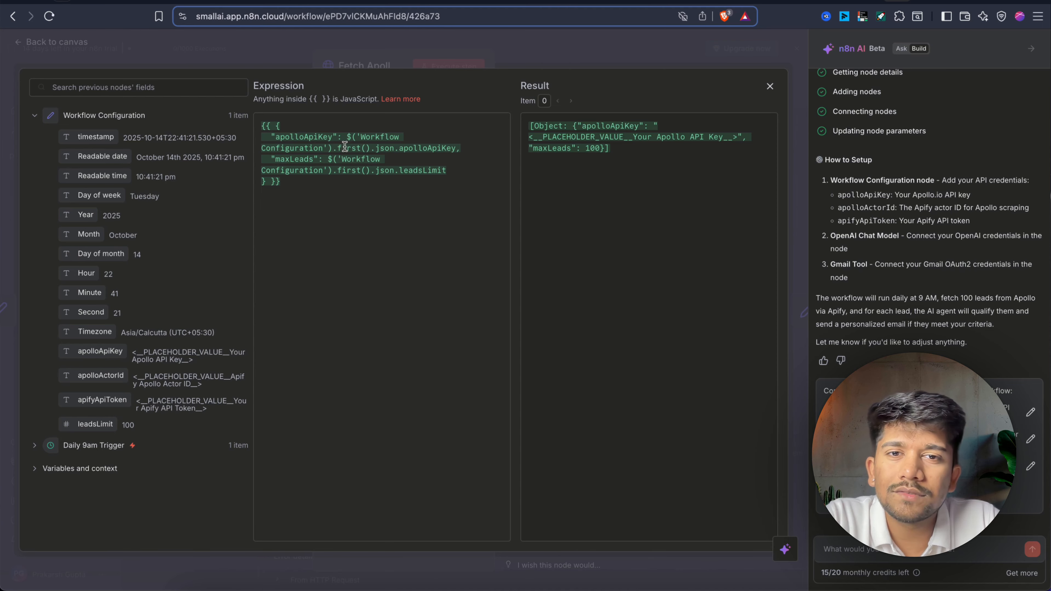
pyautogui.click(540, 63)
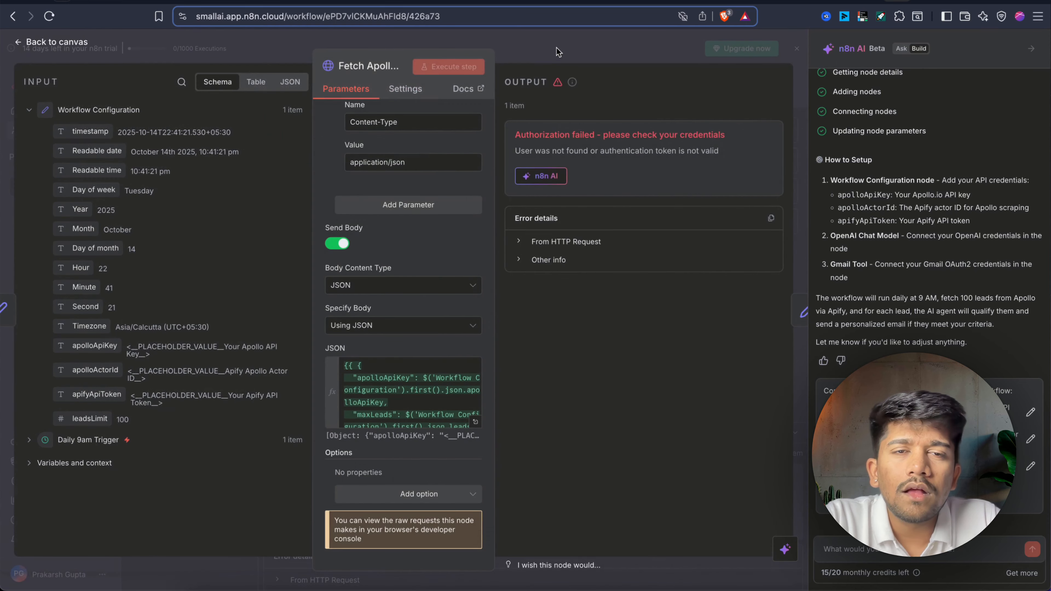
pyautogui.click(558, 50)
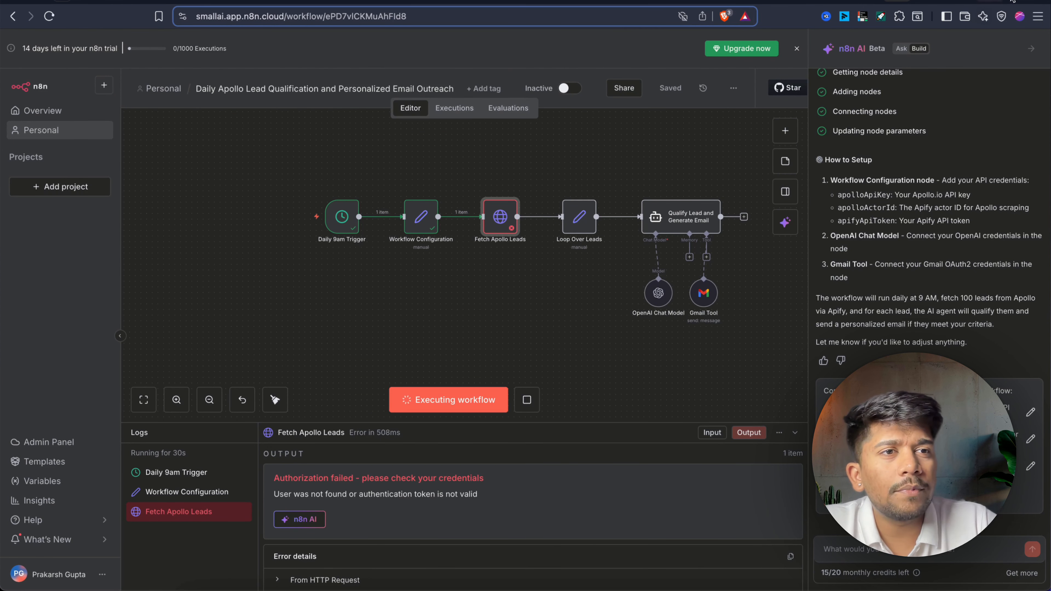
pyautogui.press('super+t')
# Go to Apify and select the run ID in the Leads Scraper run's Get run URL.
pyautogui.write('apify')
pyautogui.press('Return')
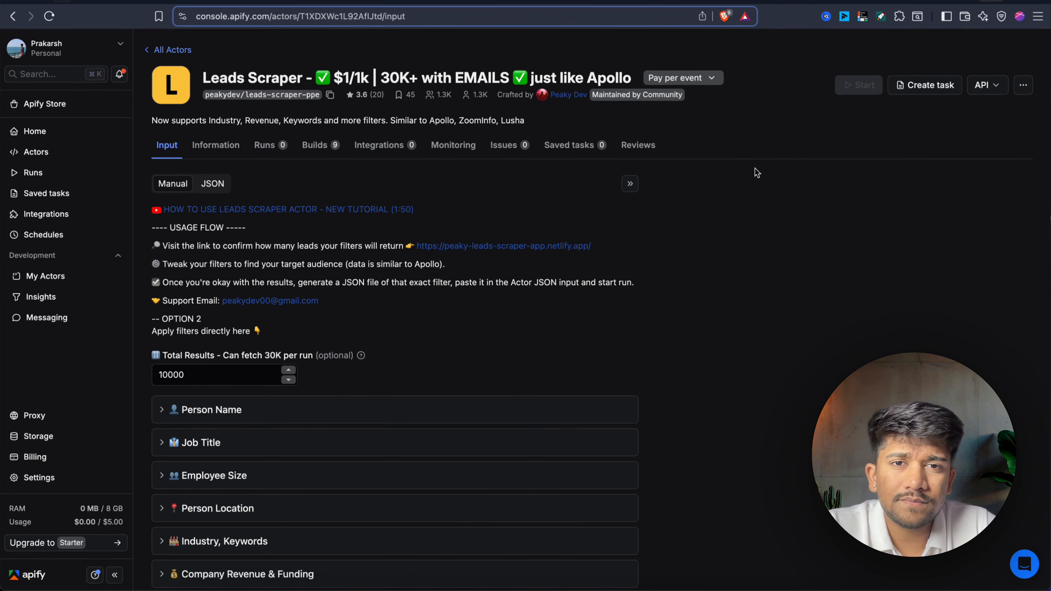
pyautogui.scroll(-6, 463, 193)
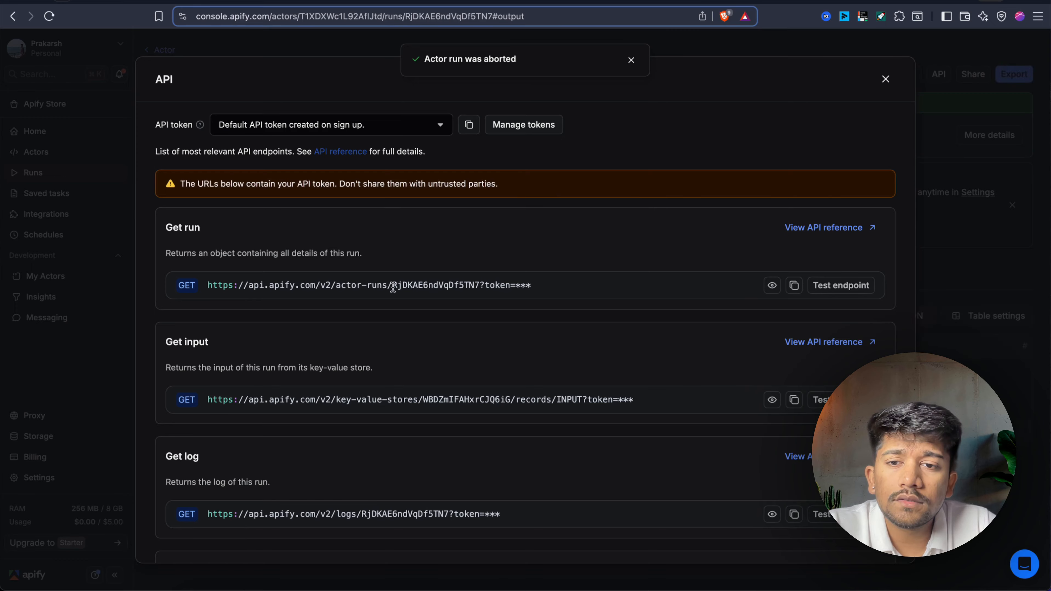
pyautogui.moveTo(393, 285); pyautogui.dragTo(479, 287)
pyautogui.hotkey('ctrl', 'c')
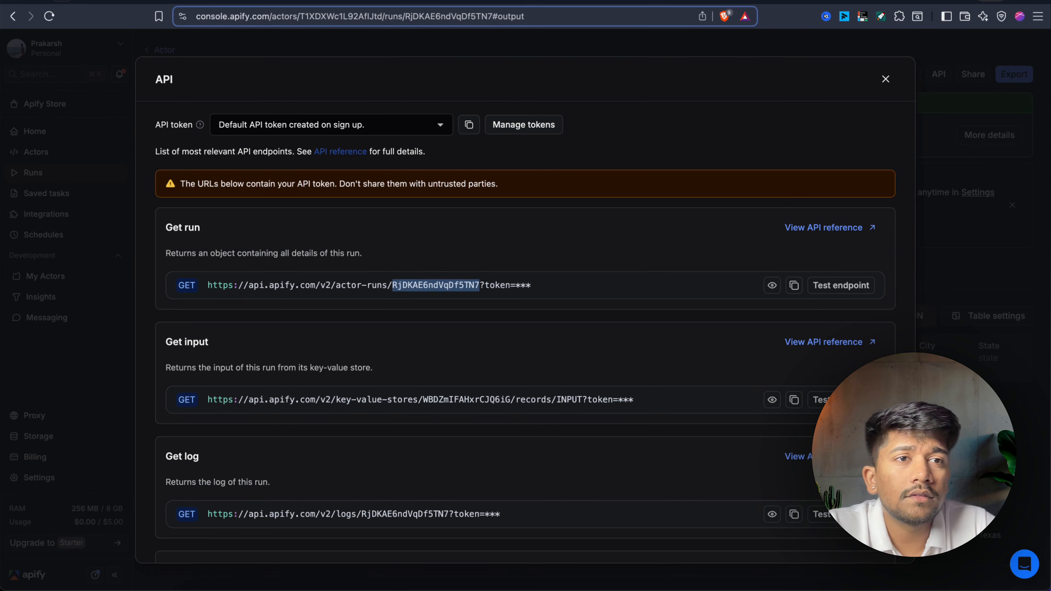
# Paste the copied run ID as the Workflow Configuration's apolloActorId value.
pyautogui.click(864, 2)
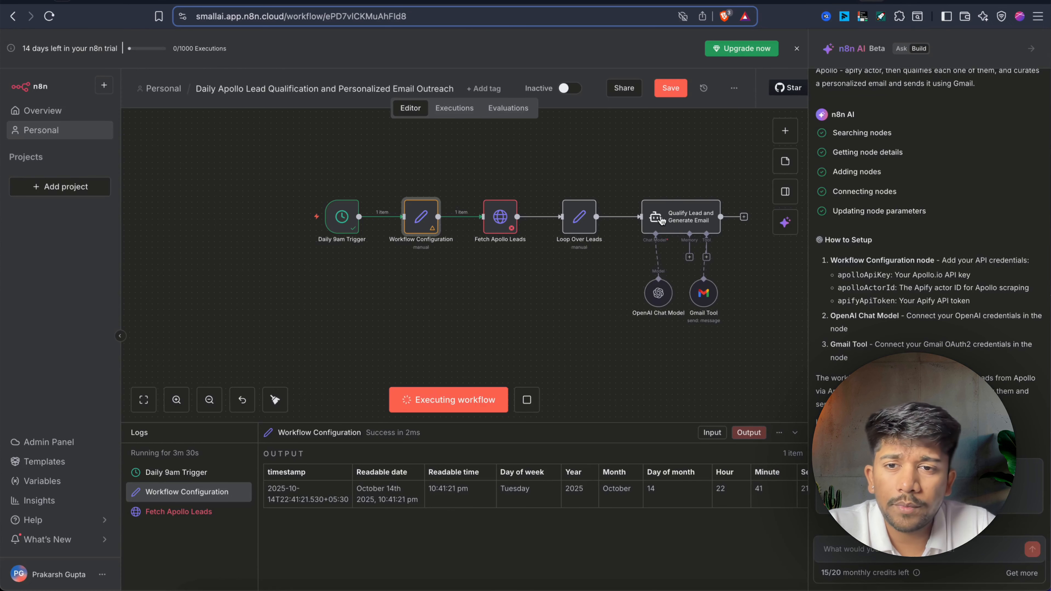
pyautogui.doubleClick(423, 226)
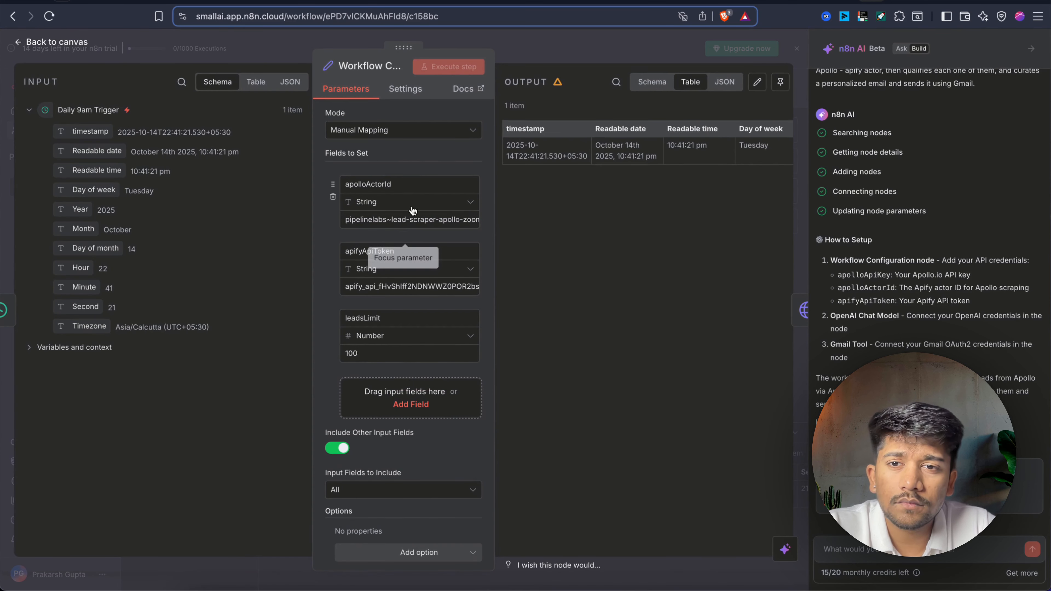
pyautogui.click(410, 219)
pyautogui.hotkey('ctrl', 'a')
pyautogui.hotkey('ctrl', 'v')
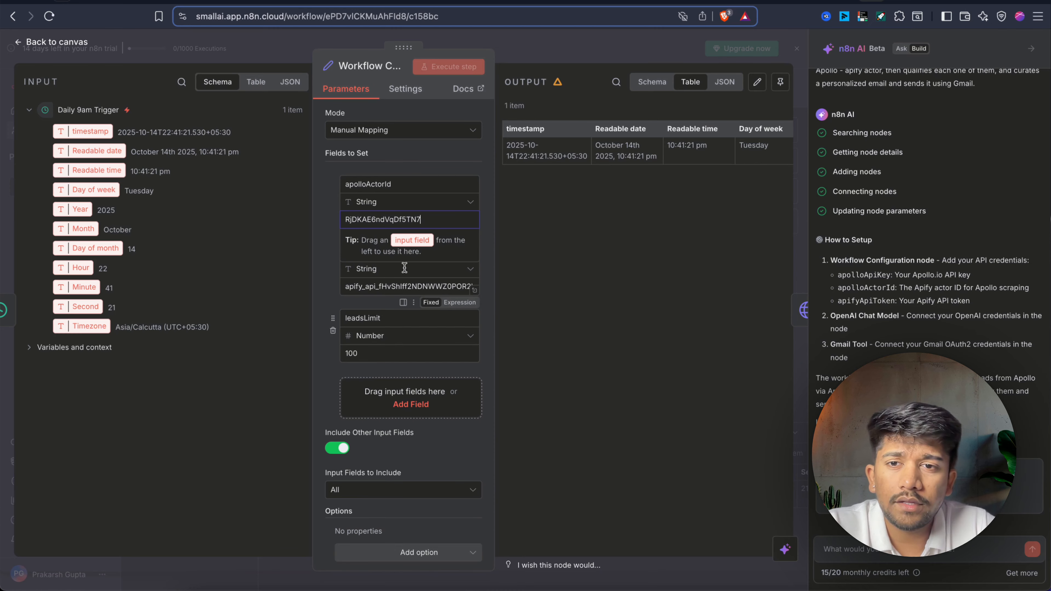
pyautogui.click(323, 302)
# Check the leadsLimit of 100, close Workflow Configuration, and open Fetch Apollo Leads.
pyautogui.click(364, 356)
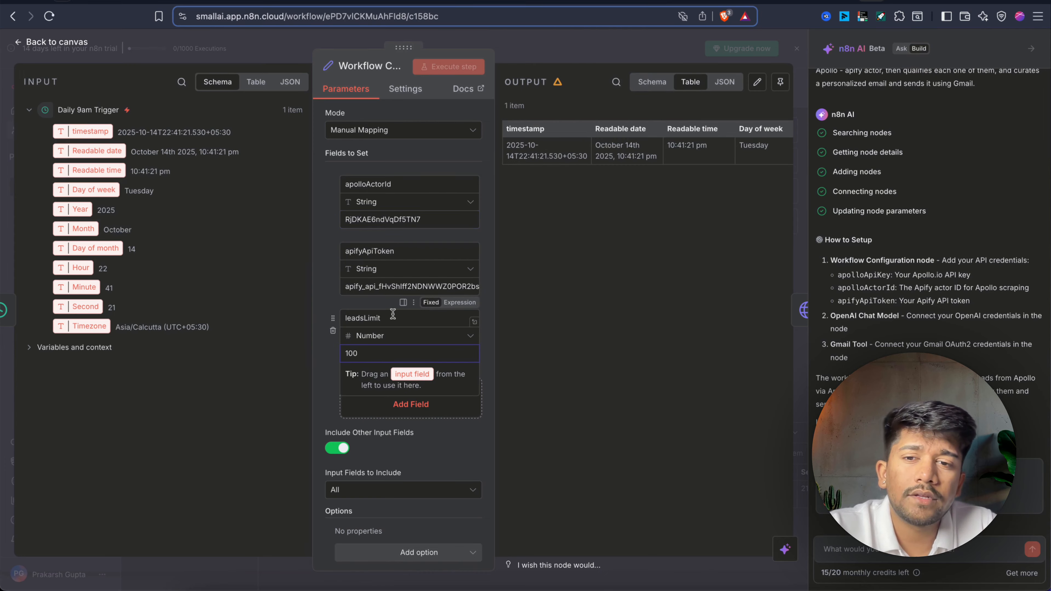
pyautogui.doubleClick(408, 186)
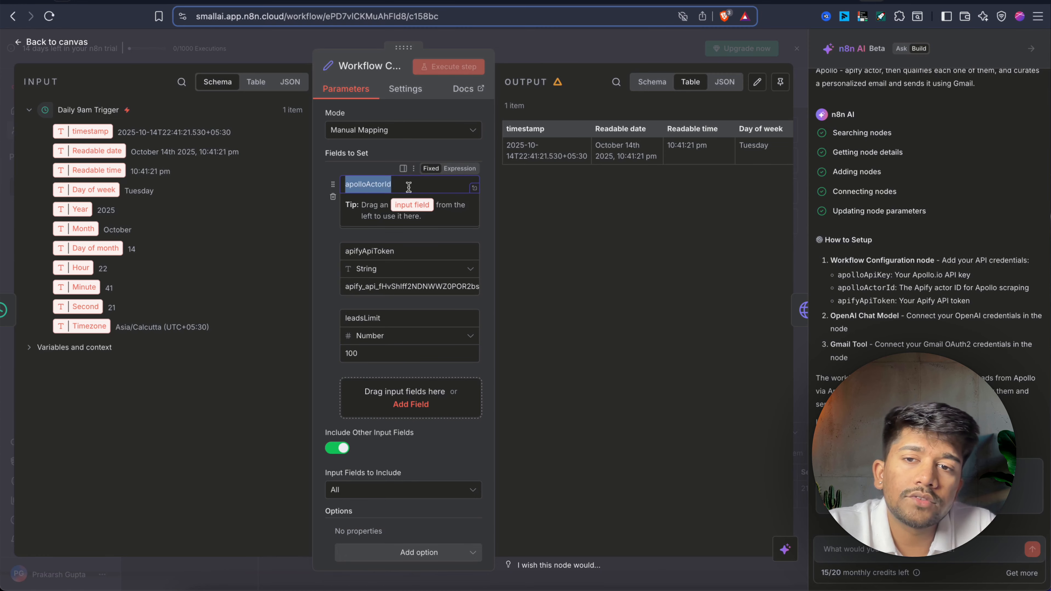
pyautogui.click(567, 38)
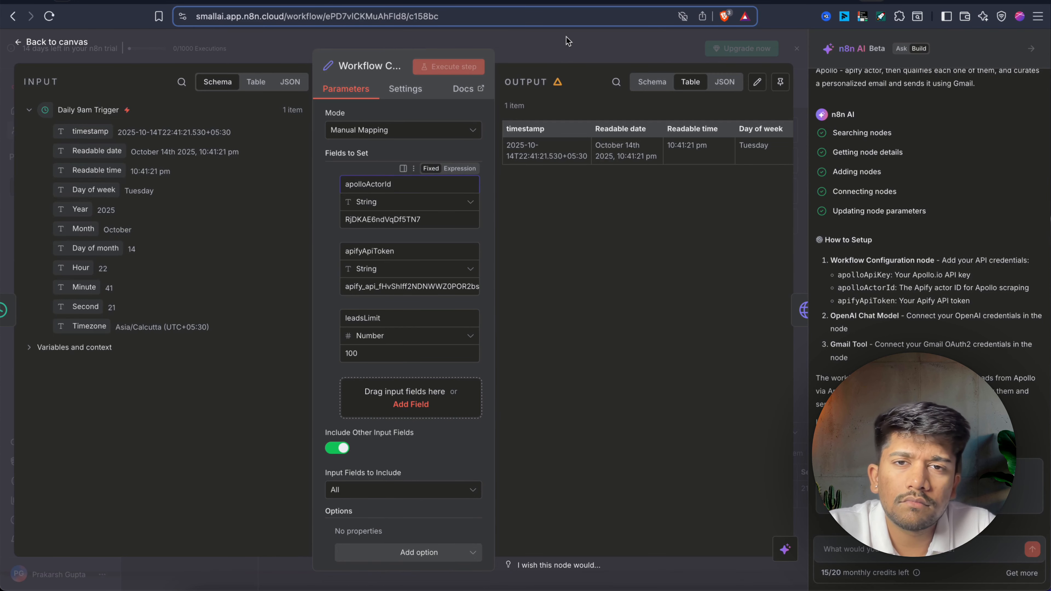
pyautogui.doubleClick(496, 207)
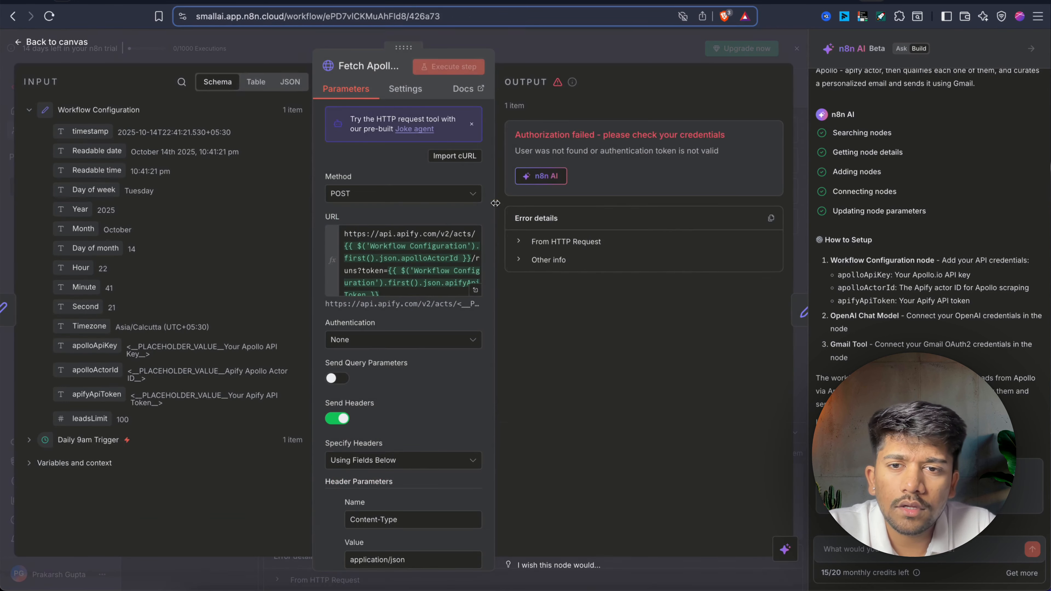
# Inspect the Fetch Apollo Leads request URL expression and scroll down to its JSON body.
pyautogui.click(472, 289)
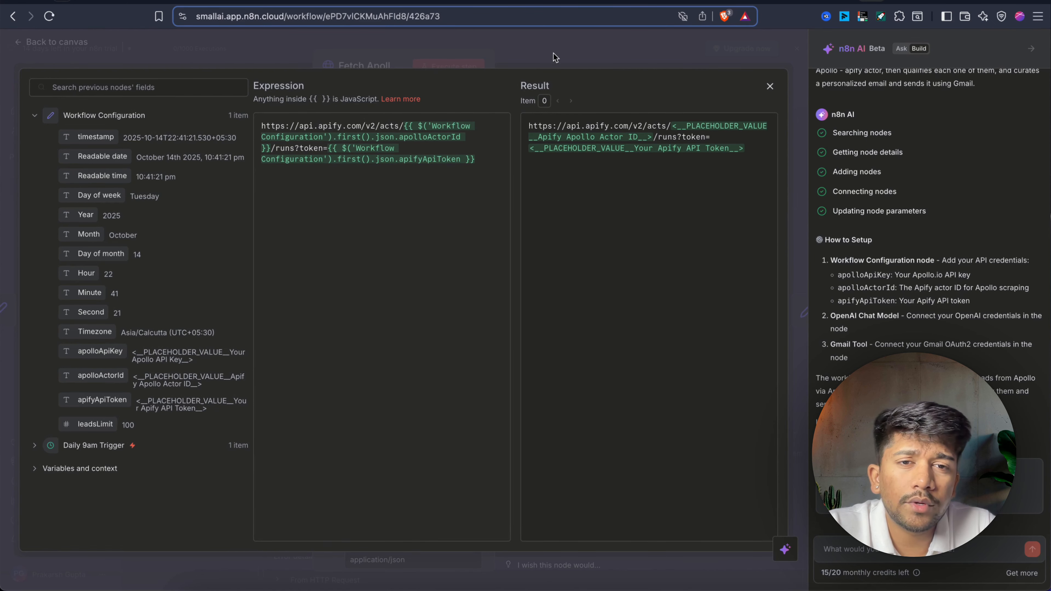
pyautogui.click(644, 50)
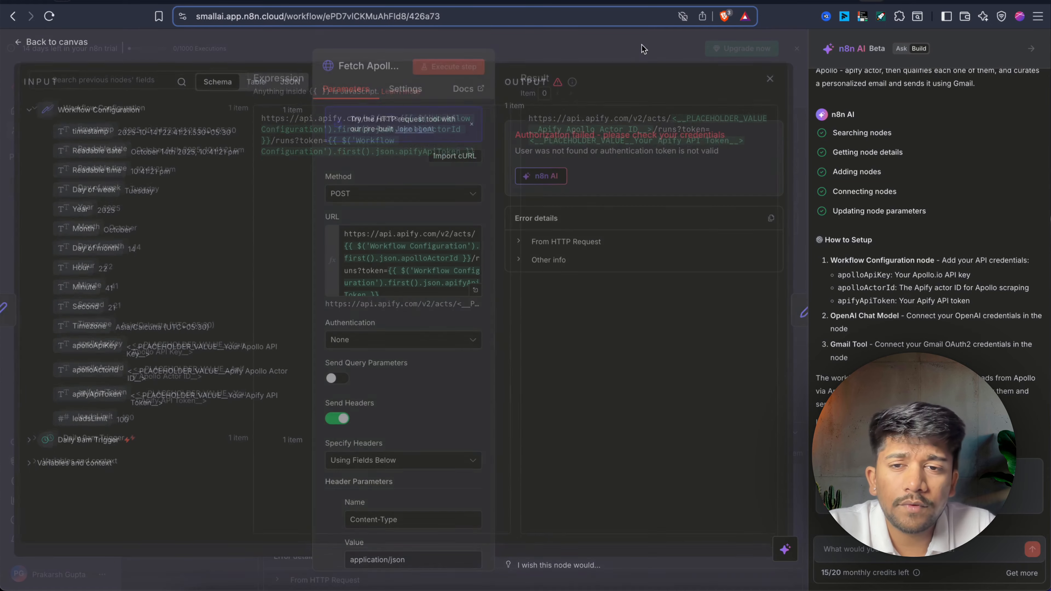
pyautogui.scroll(-10, 428, 330)
pyautogui.scroll(-1, 410, 389)
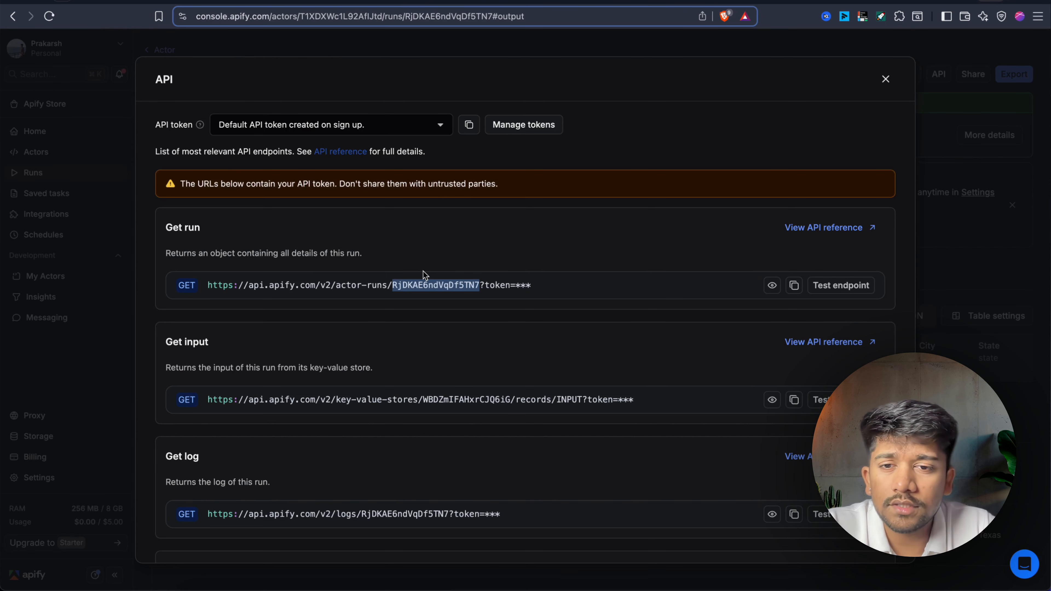
pyautogui.scroll(-1, 387, 325)
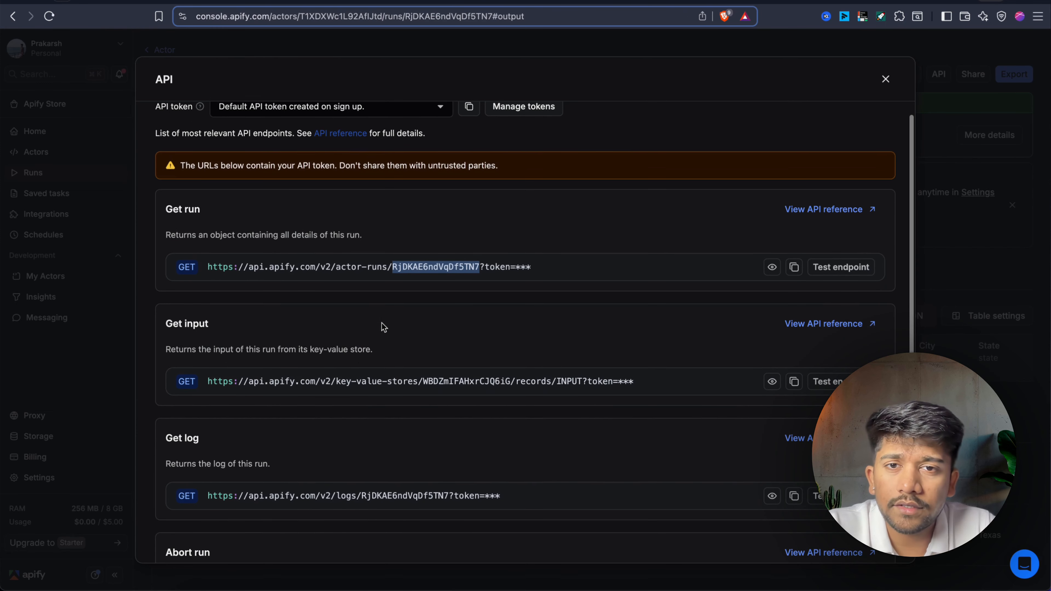
# Close the API details and set the Leads Scraper industry filter to Airlines and Aviation.
pyautogui.click(546, 52)
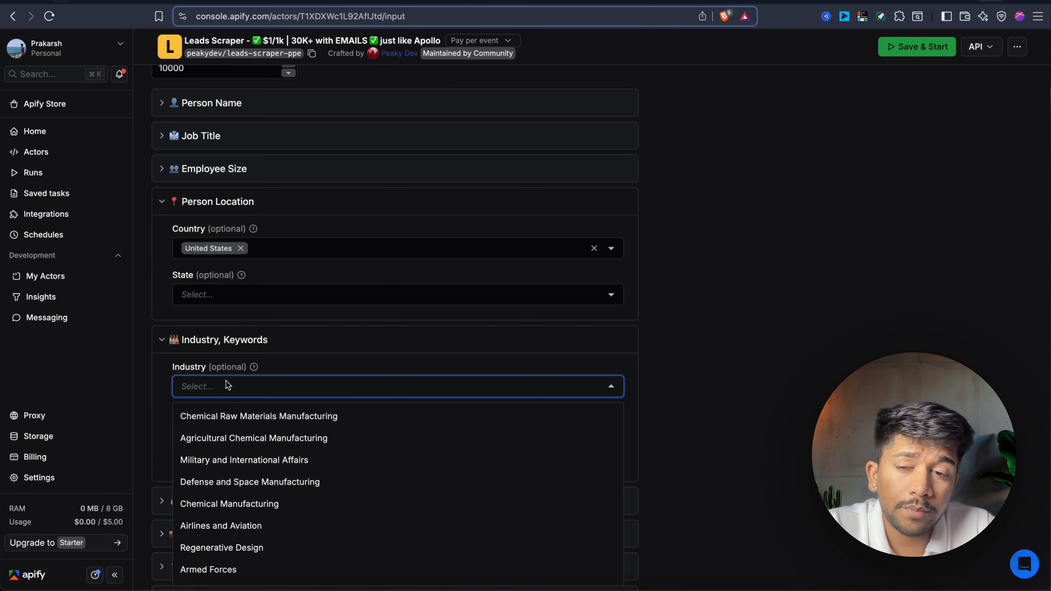
pyautogui.scroll(-2, 242, 553)
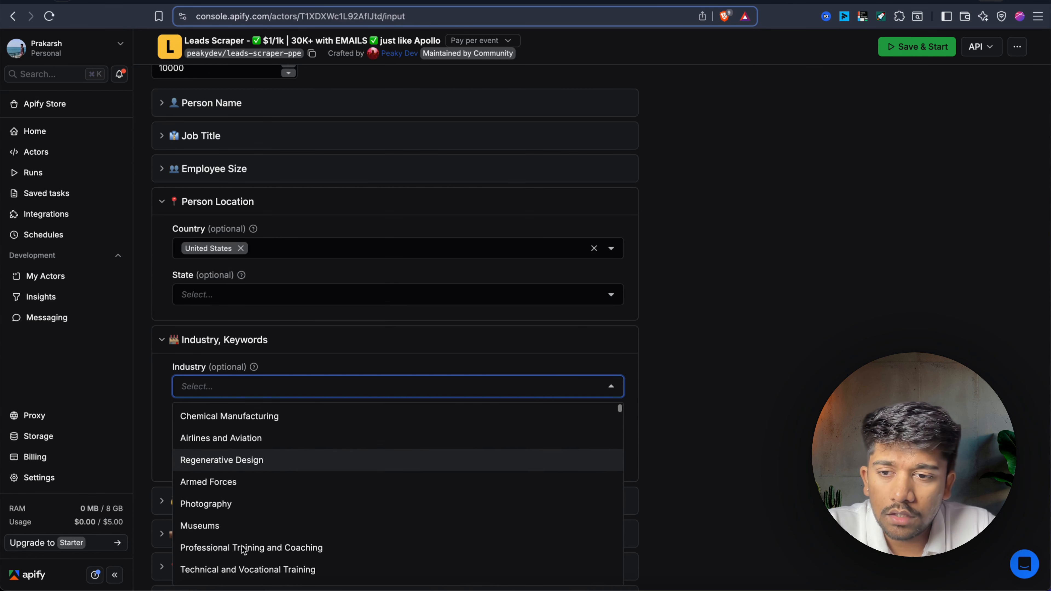
pyautogui.click(243, 438)
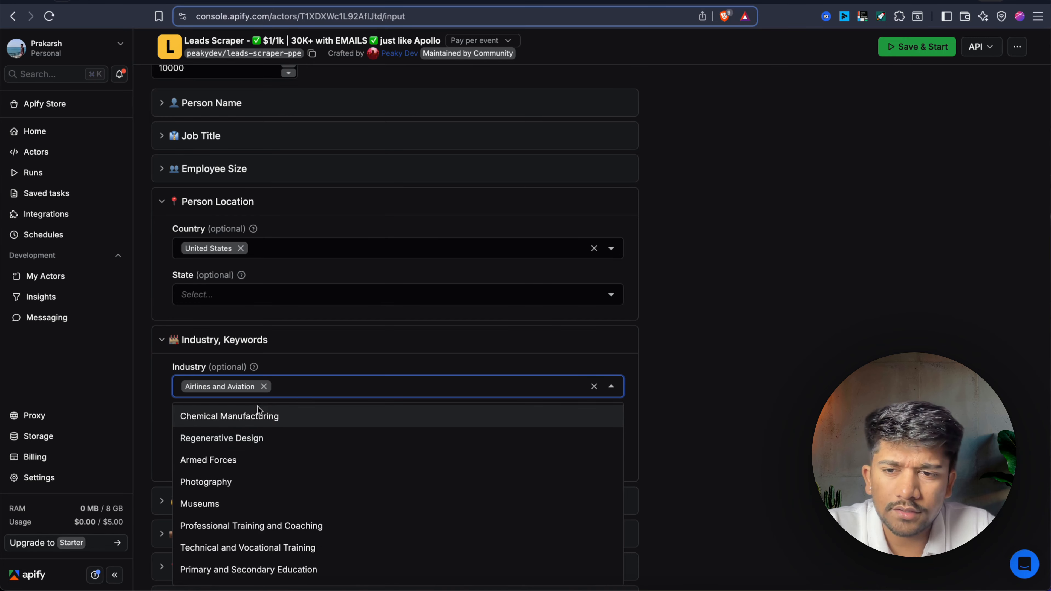
pyautogui.click(165, 441)
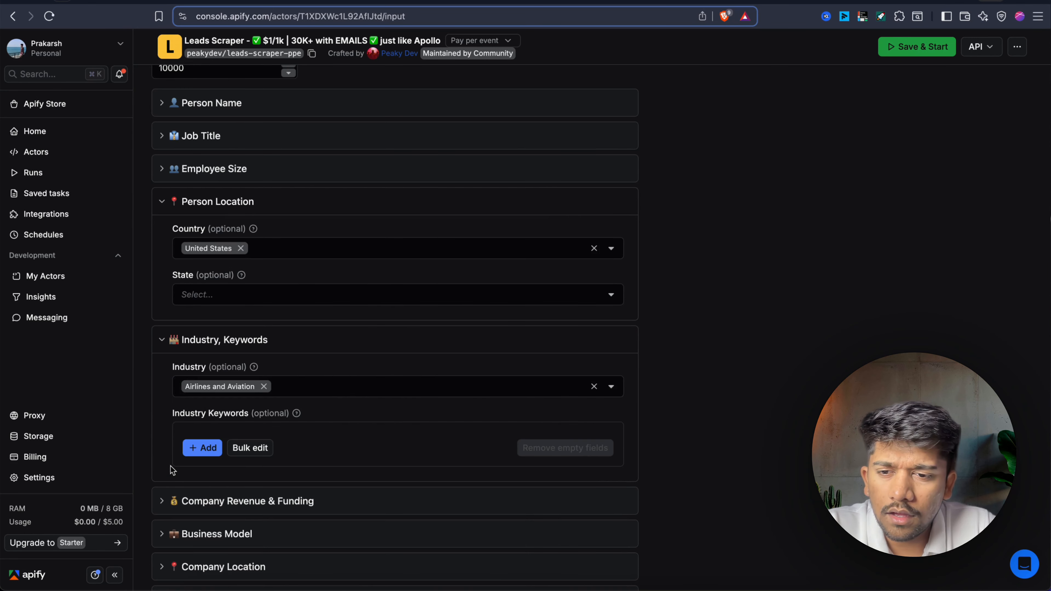
# Set the Company Location country filter to United States.
pyautogui.scroll(-3, 169, 467)
pyautogui.click(205, 393)
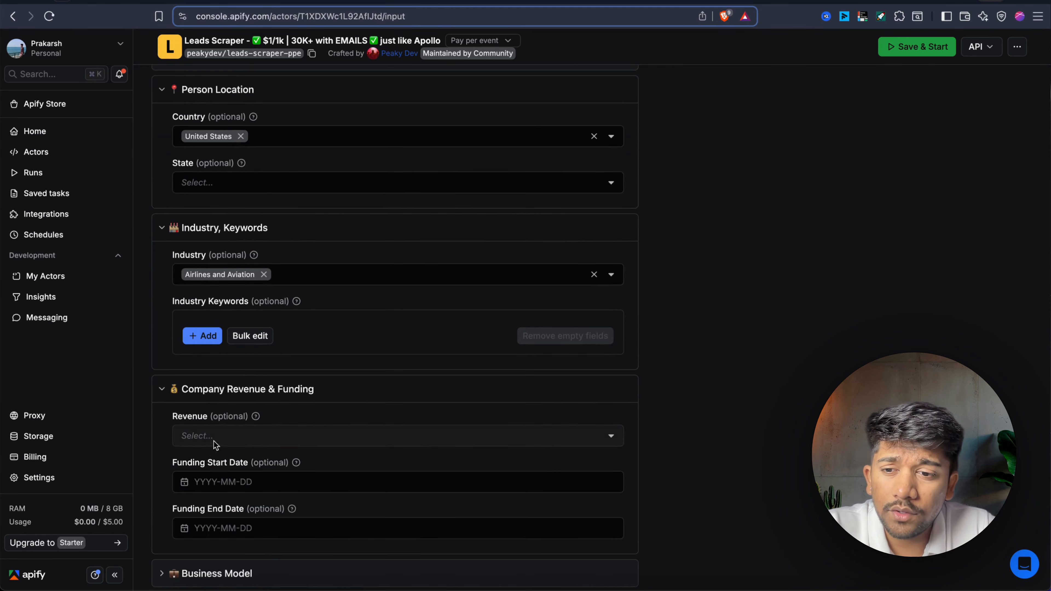
pyautogui.click(162, 385)
pyautogui.scroll(-2, 199, 392)
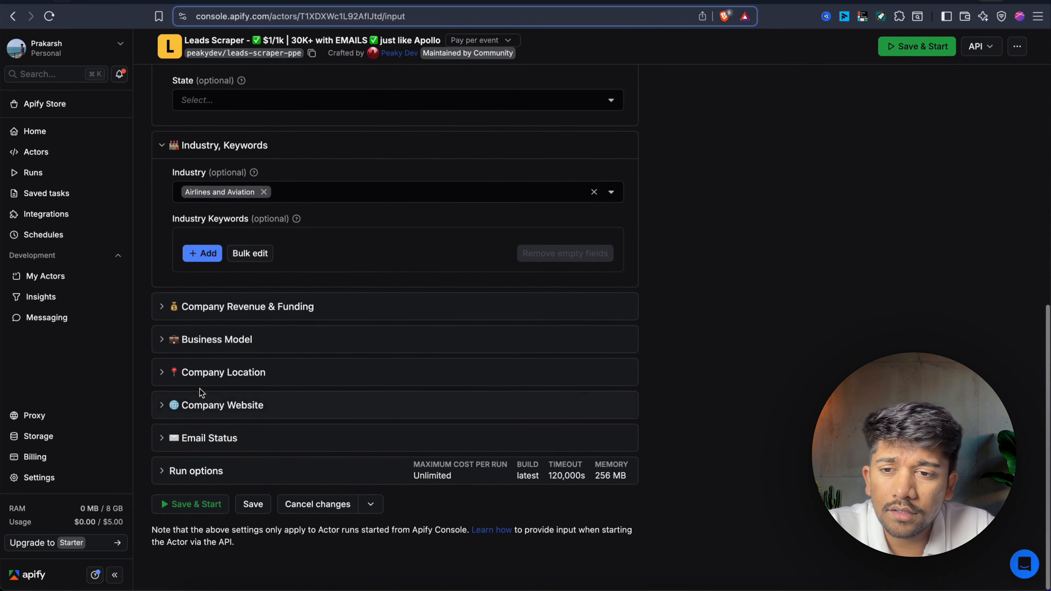
pyautogui.click(211, 384)
pyautogui.click(209, 419)
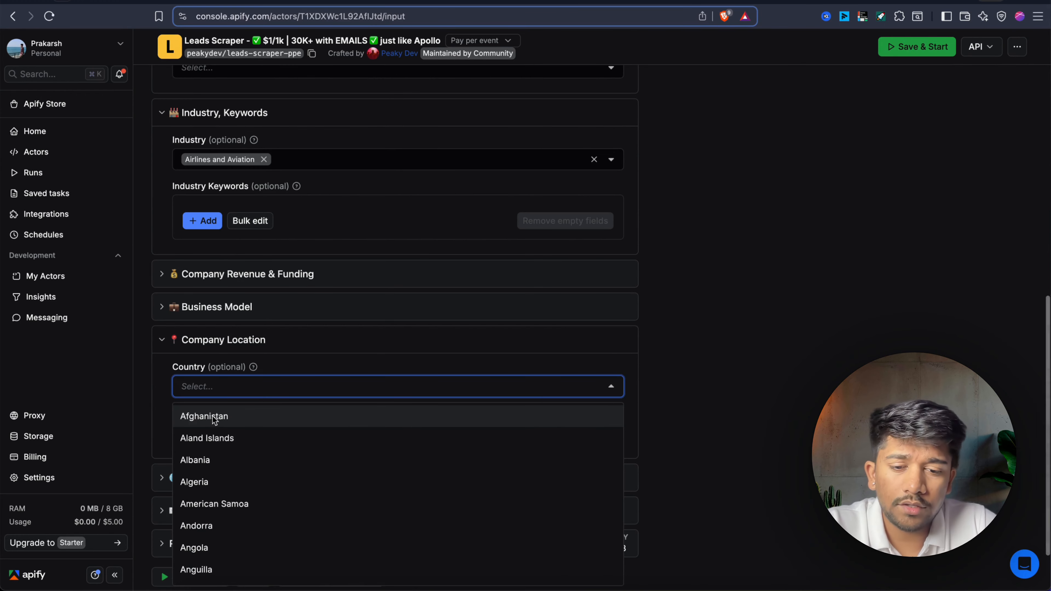
pyautogui.write('unite')
pyautogui.click(211, 460)
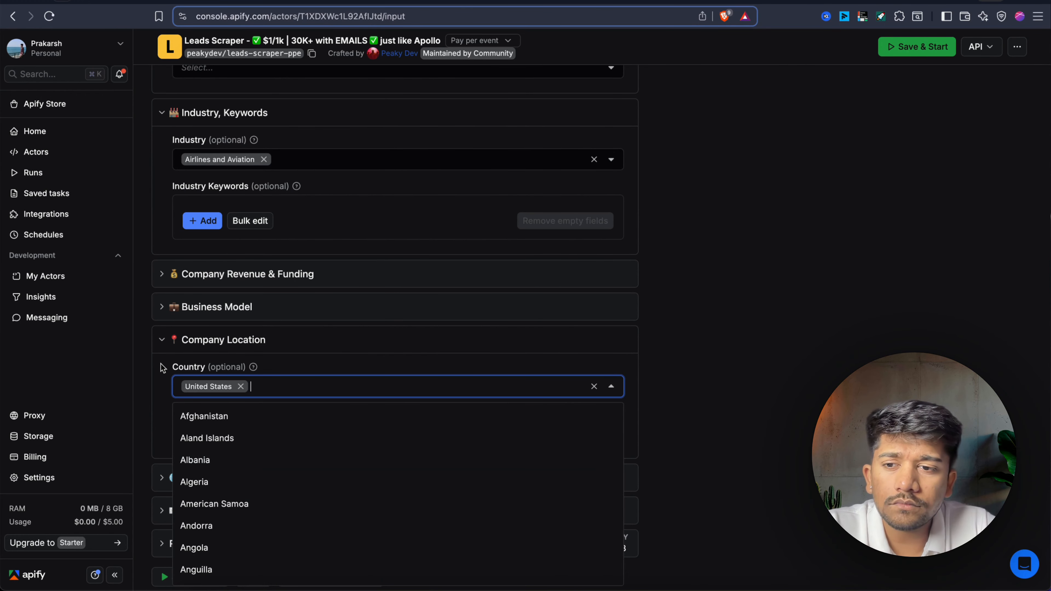
pyautogui.click(158, 369)
# Save and start a new scraper run, then view the input as JSON.
pyautogui.scroll(12, 158, 369)
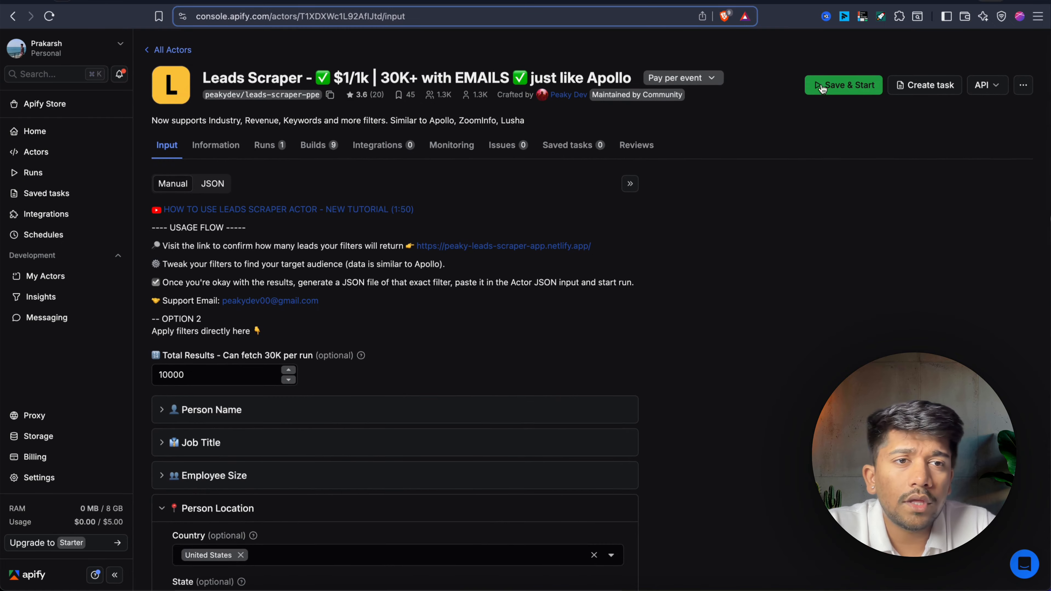
pyautogui.click(837, 95)
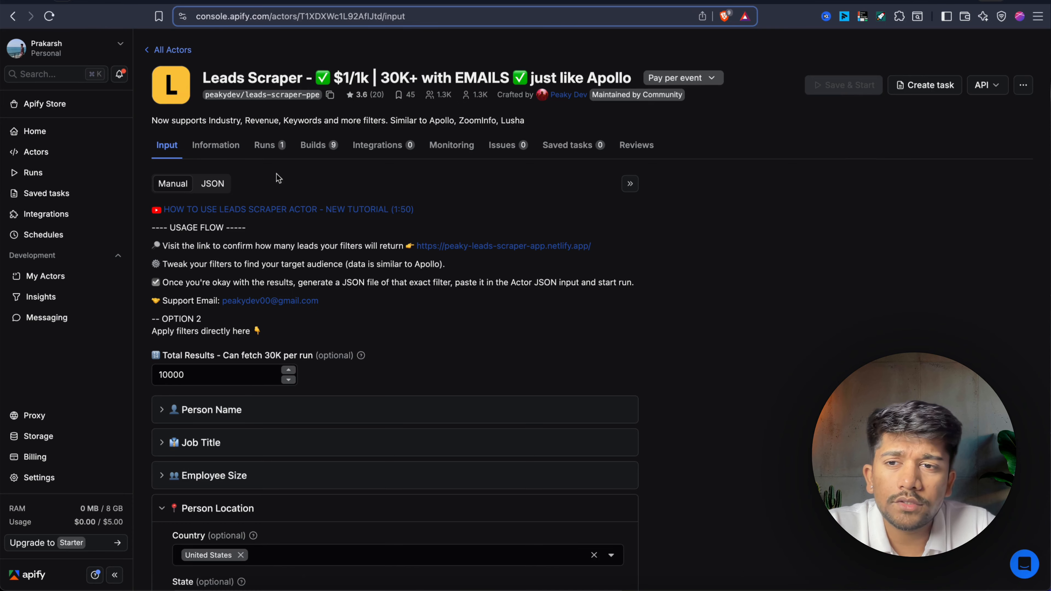
pyautogui.click(213, 187)
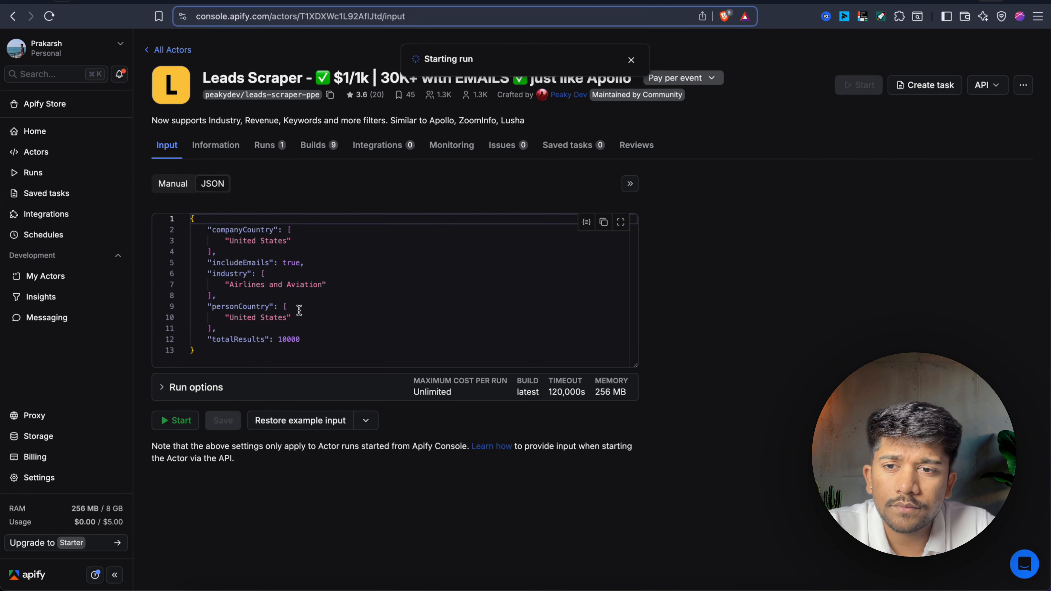
# Select the whole input JSON filters on the Apify run's Input tab to copy them.
pyautogui.press('super+a')
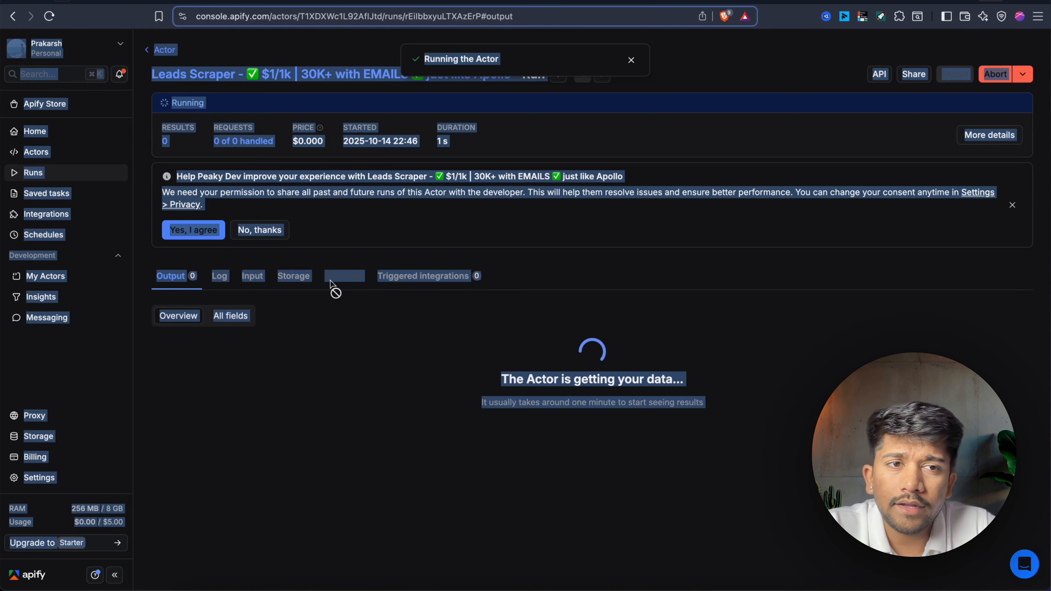
pyautogui.click(667, 216)
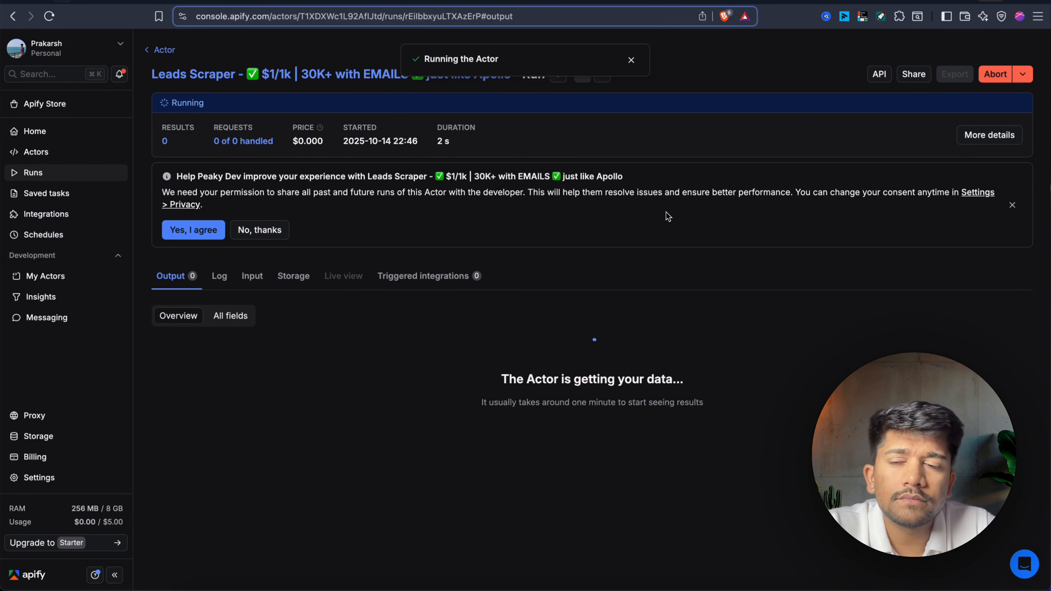
pyautogui.click(251, 278)
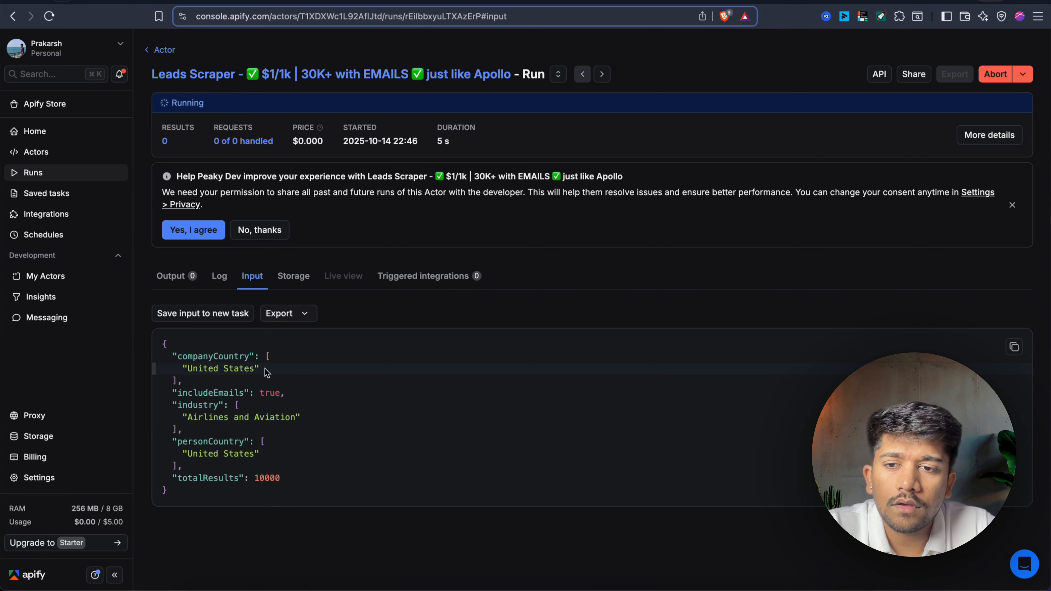
pyautogui.press('super+a')
pyautogui.click(261, 369)
pyautogui.moveTo(162, 344); pyautogui.dragTo(178, 507)
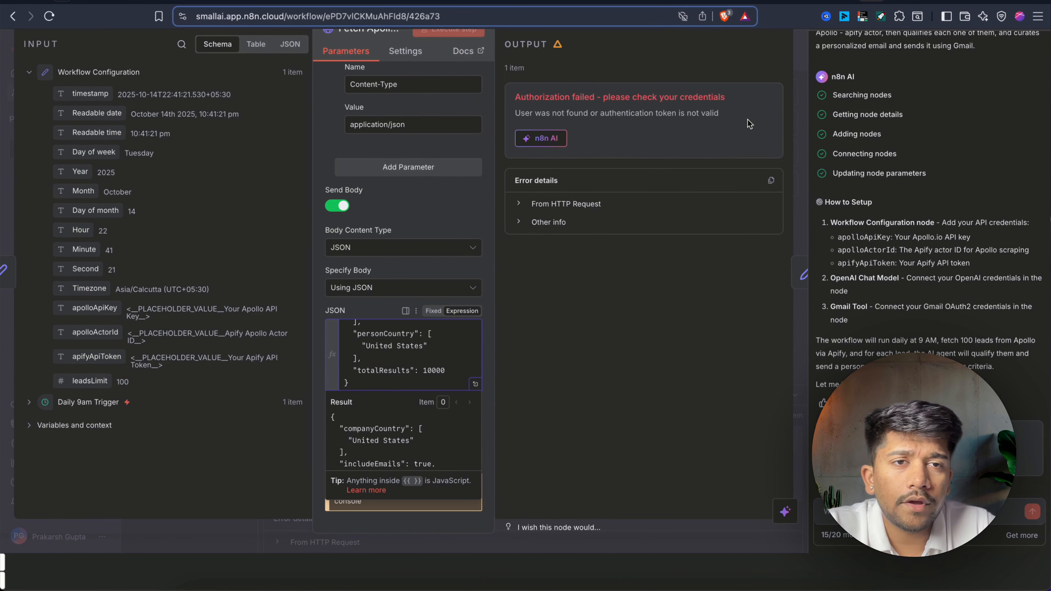
# Close the node editor, save the workflow and stop the running execution.
pyautogui.click(805, 110)
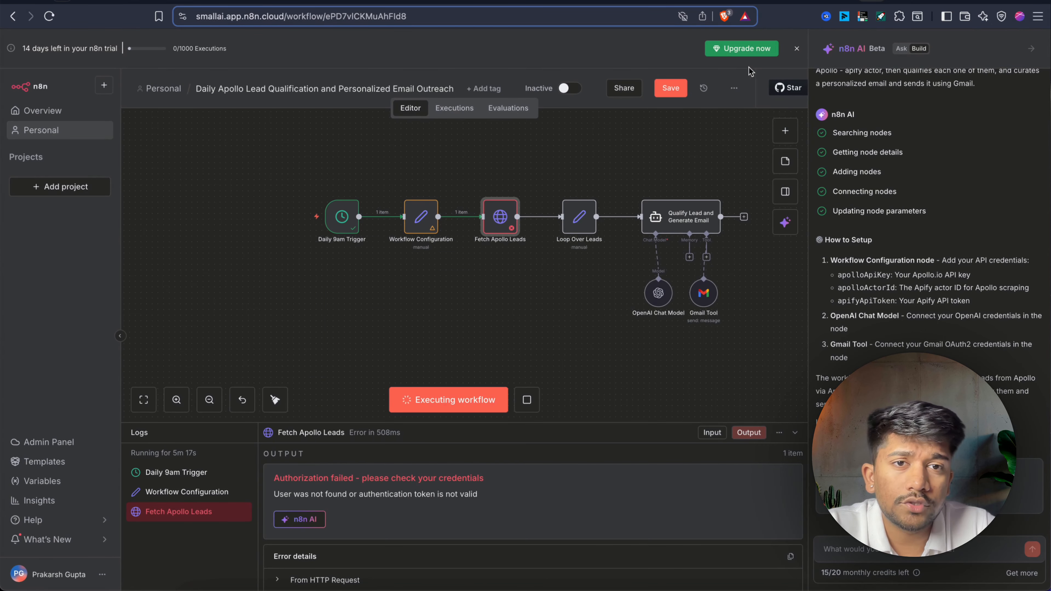
pyautogui.hotkey('ctrl', 's')
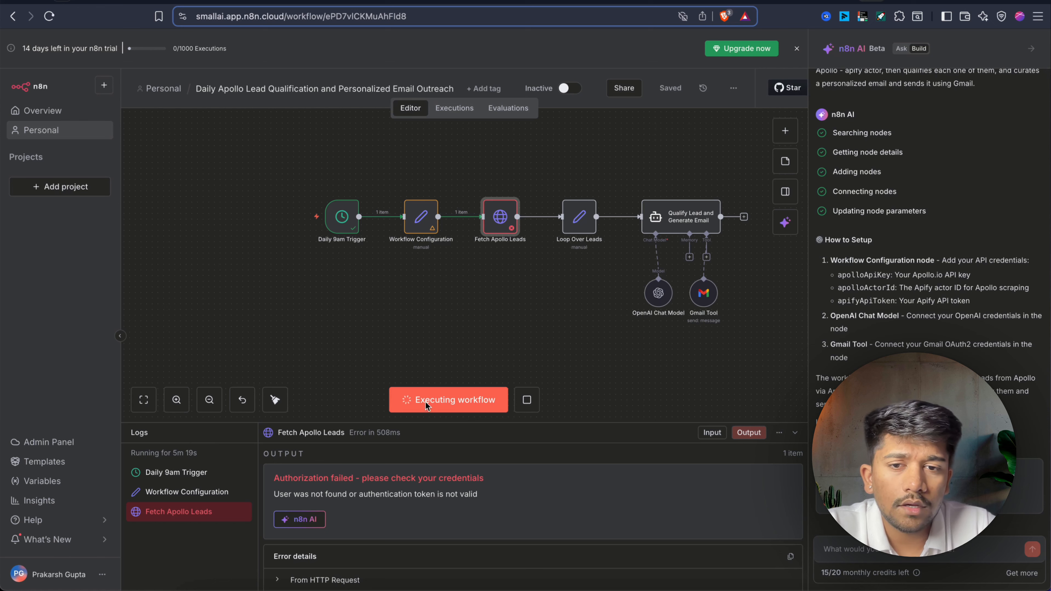
pyautogui.click(528, 400)
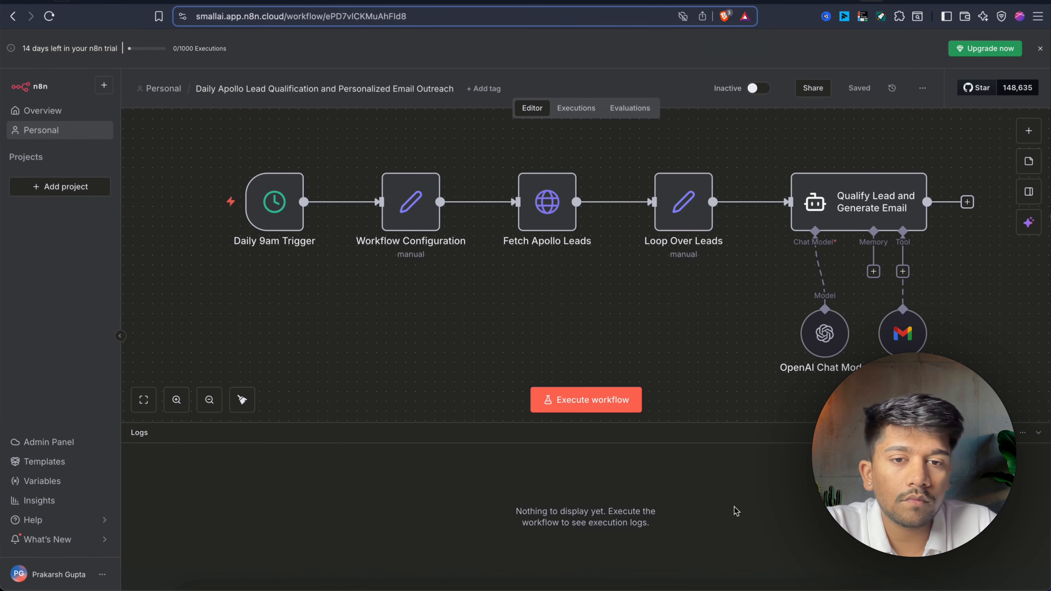
pyautogui.hscroll(5, 668, 352)
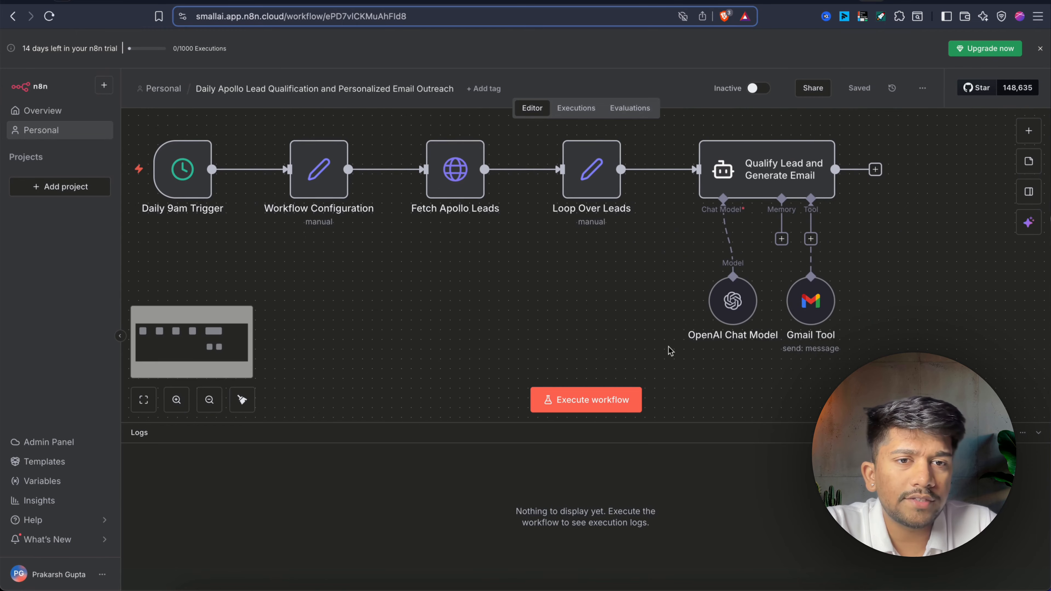
pyautogui.scroll(-5, 642, 318)
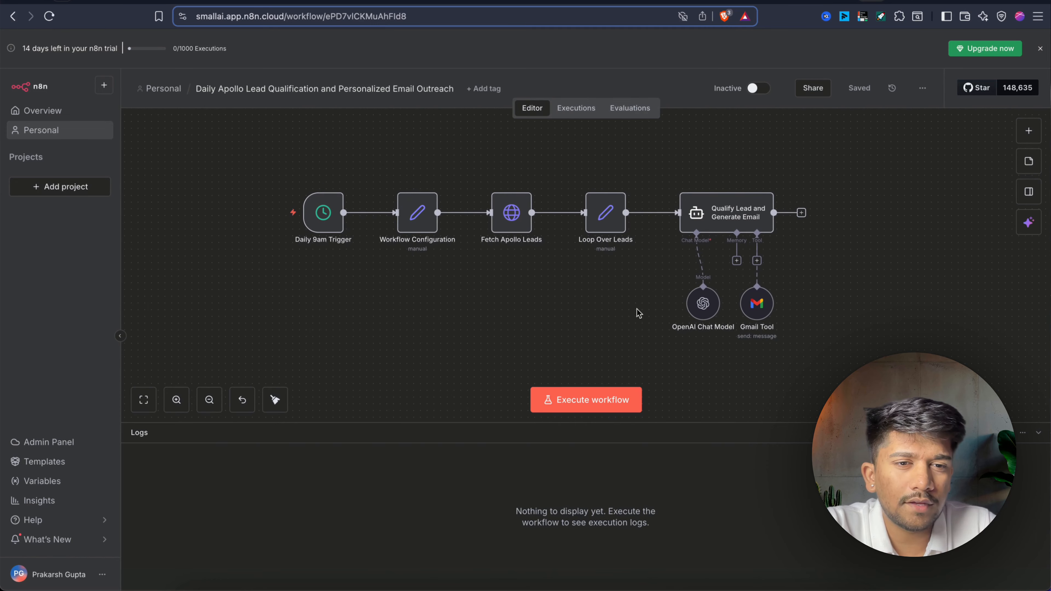
# Rerun the workflow and expand Fetch Apollo Leads' actor URL expression.
pyautogui.click(612, 400)
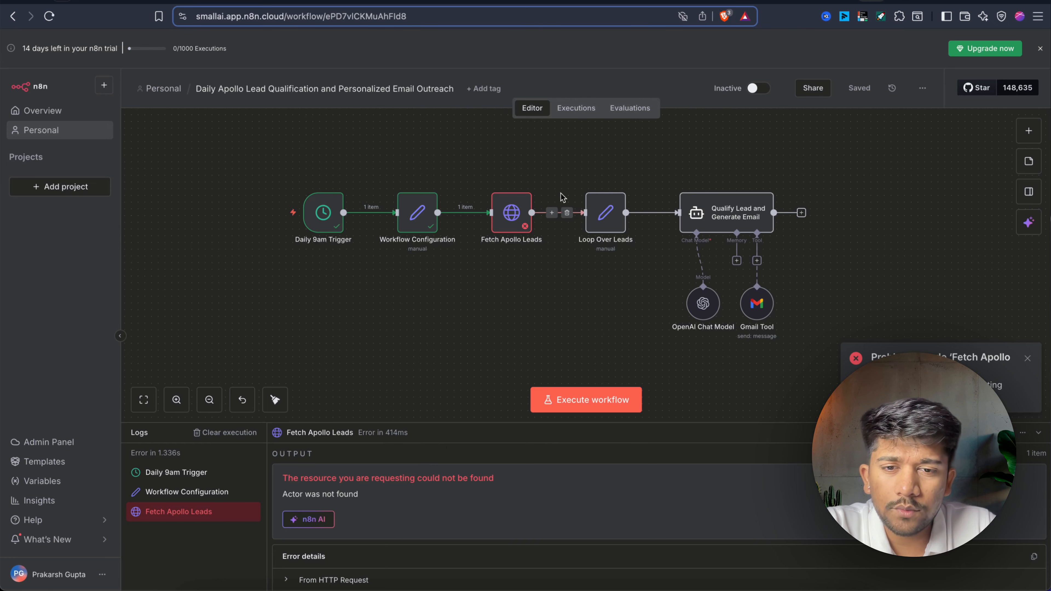
pyautogui.doubleClick(505, 227)
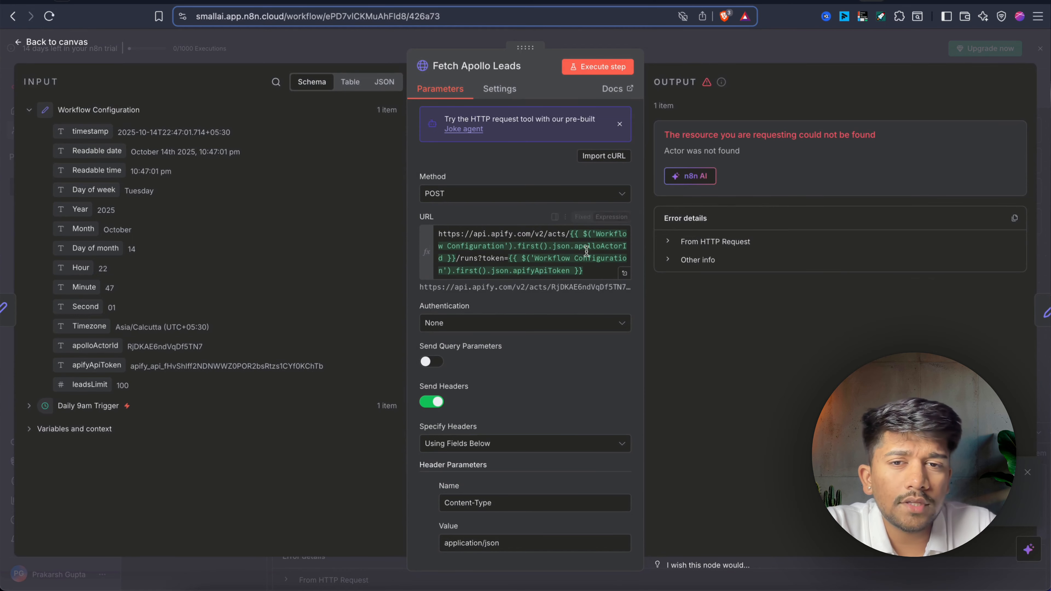
pyautogui.click(624, 273)
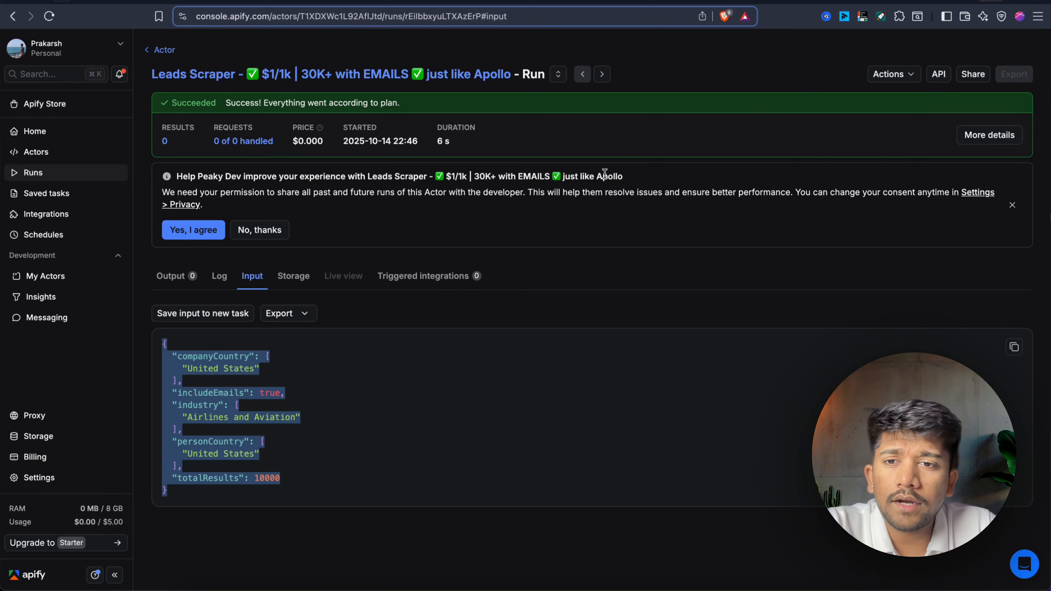
# Review the leads scraper run's log, its API endpoints and the available API tokens.
pyautogui.click(220, 276)
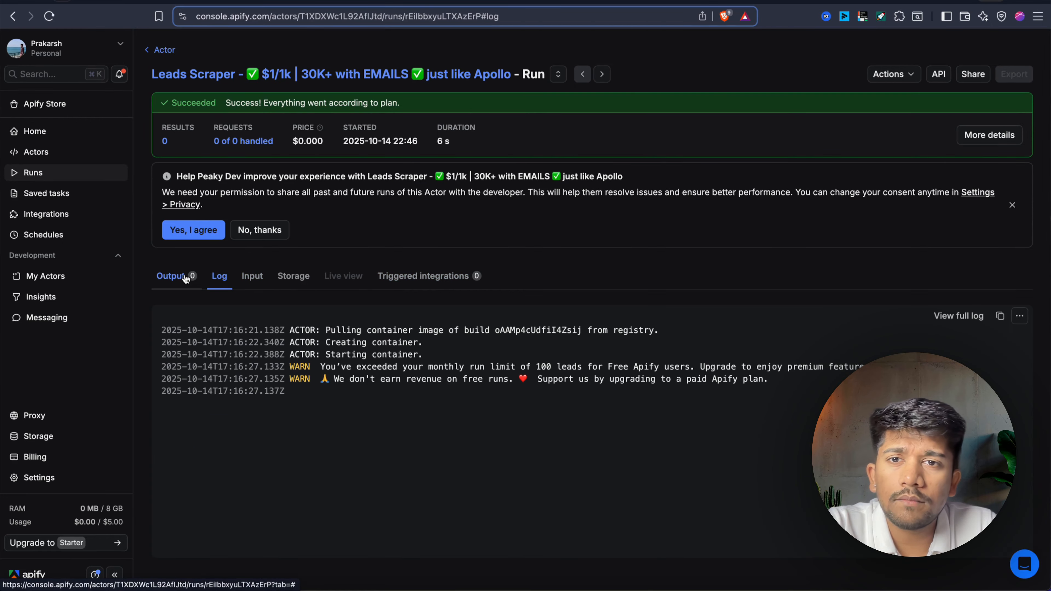
pyautogui.click(938, 74)
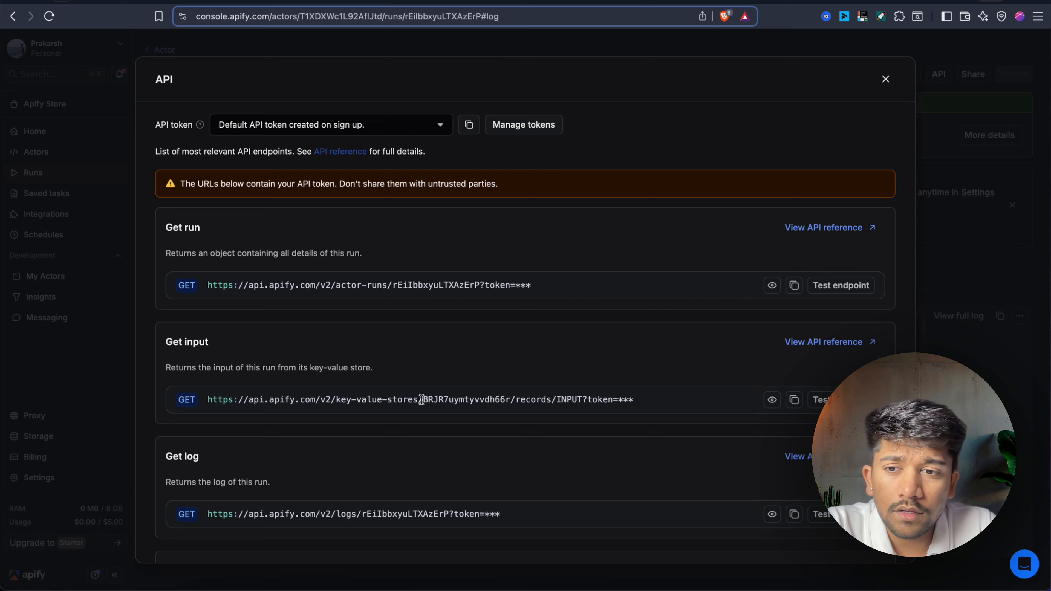
pyautogui.scroll(-5, 421, 399)
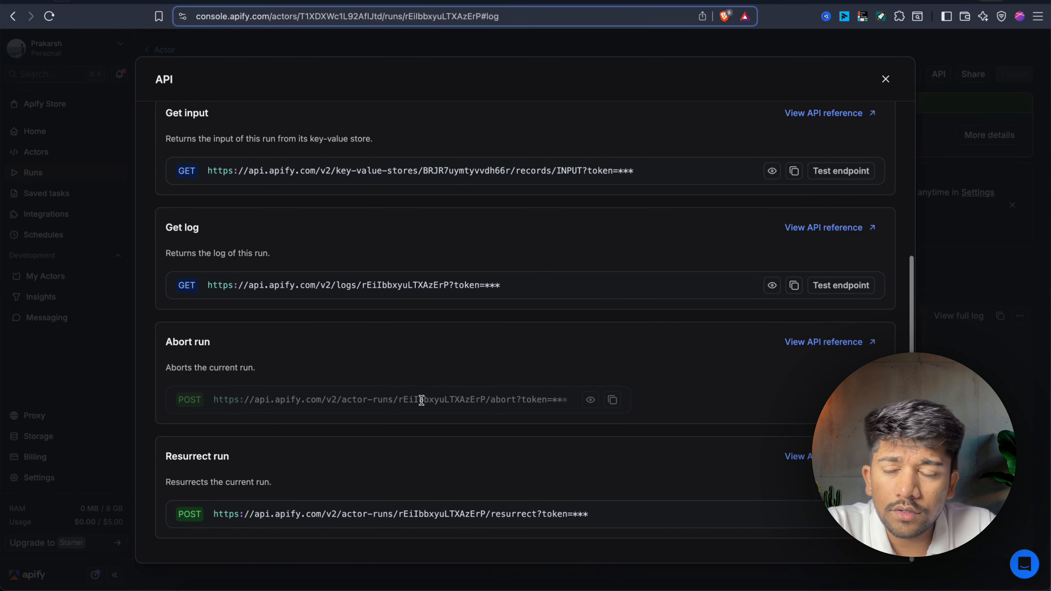
pyautogui.scroll(5, 314, 464)
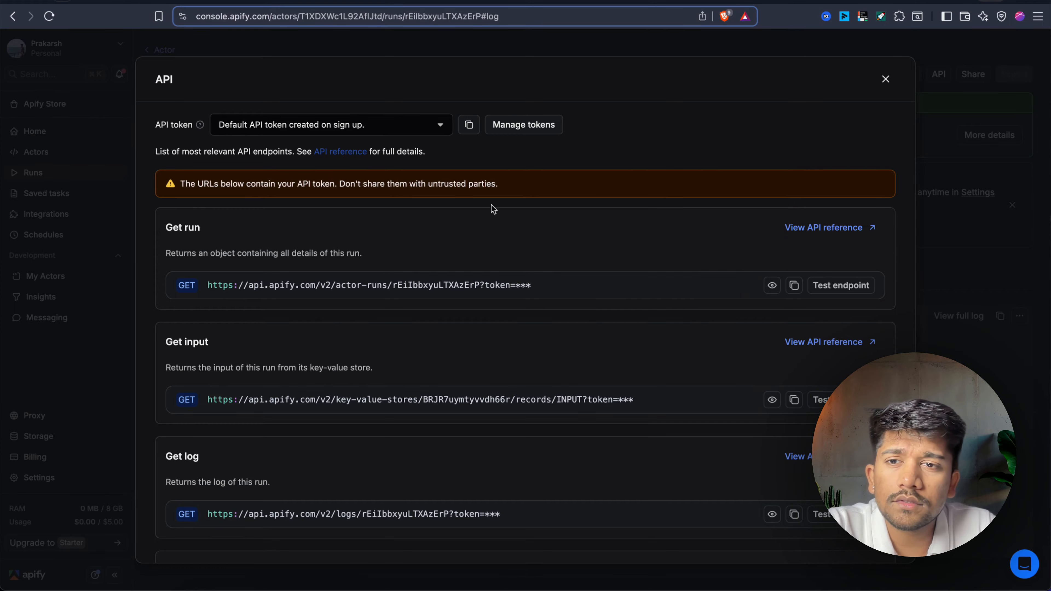
pyautogui.scroll(-5, 637, 193)
pyautogui.scroll(5, 715, 188)
pyautogui.scroll(-2, 716, 188)
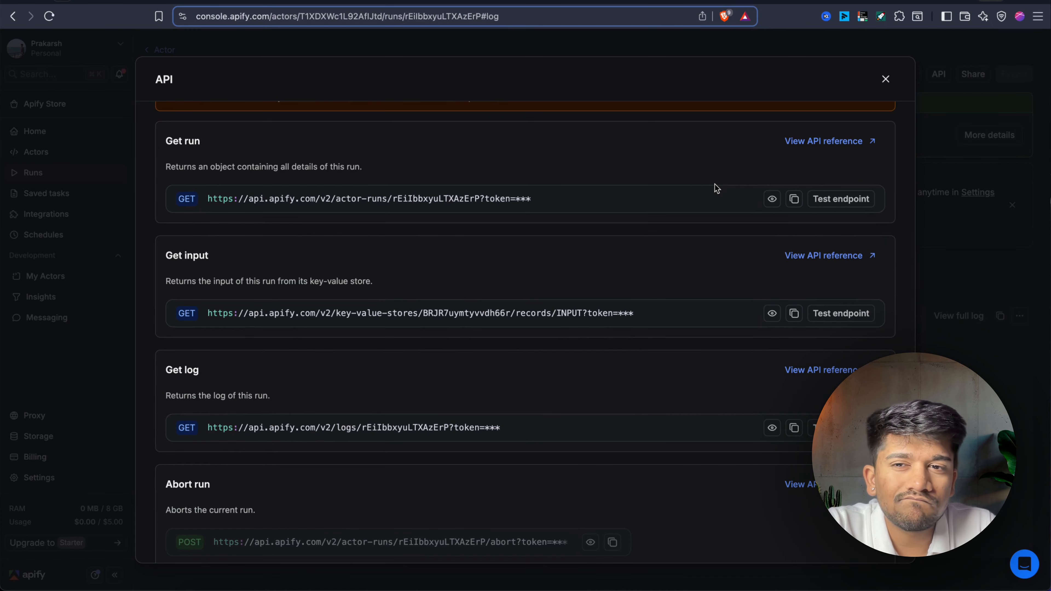
pyautogui.scroll(2, 717, 188)
pyautogui.click(438, 125)
pyautogui.click(439, 125)
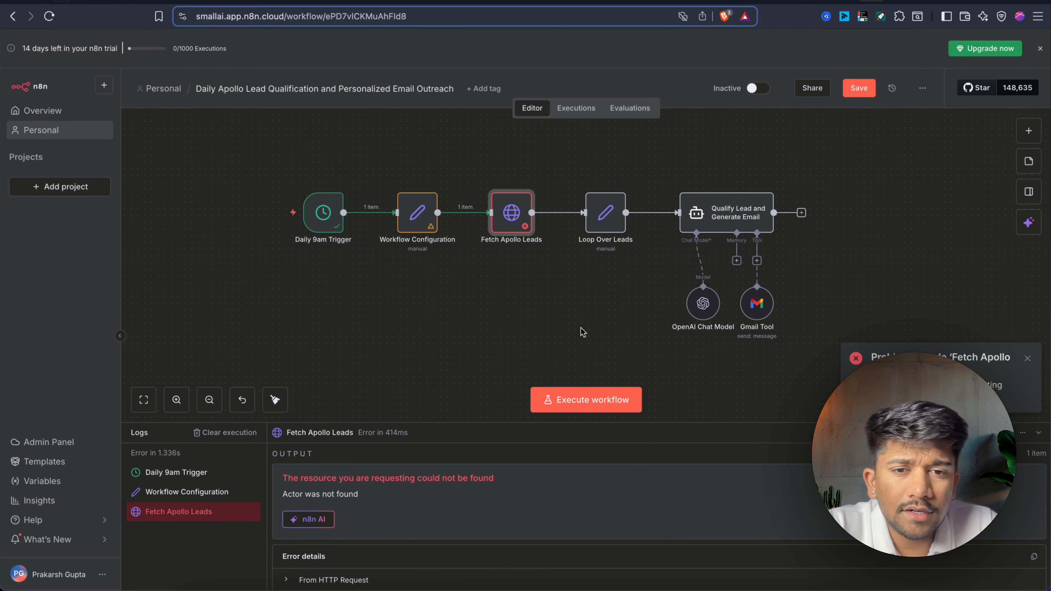
# Rerun the workflow and review Fetch Apollo Leads' JSON output showing the READY Apify run.
pyautogui.click(587, 399)
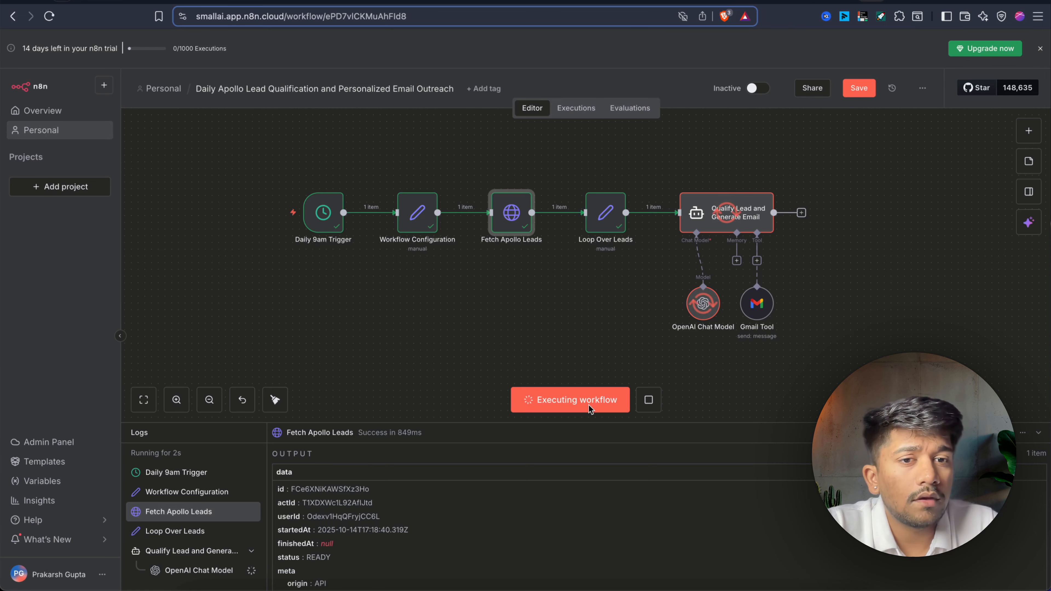
pyautogui.hscroll(1, 612, 349)
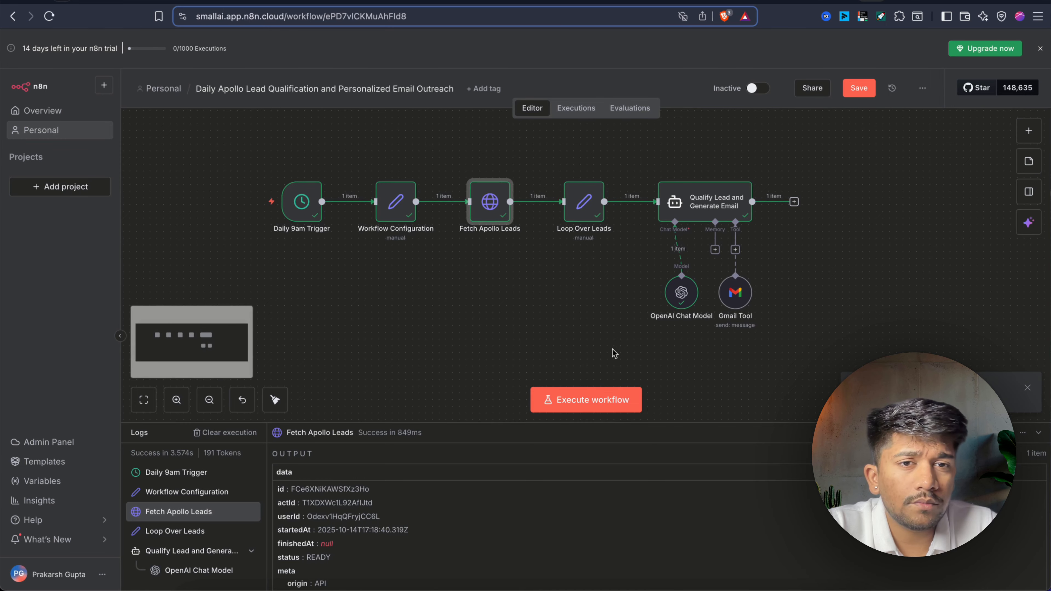
pyautogui.doubleClick(489, 205)
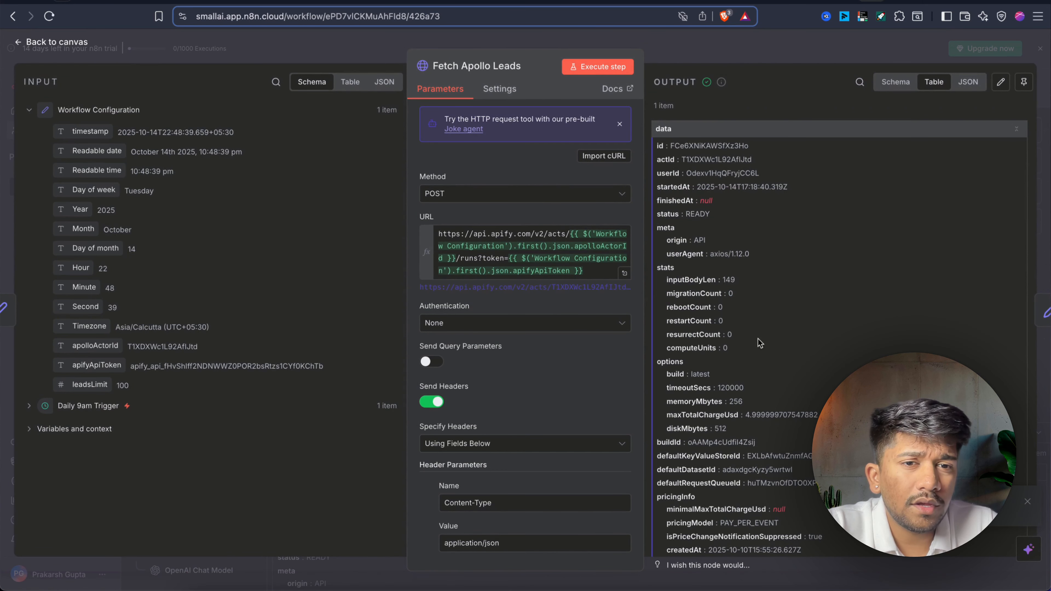
pyautogui.click(967, 82)
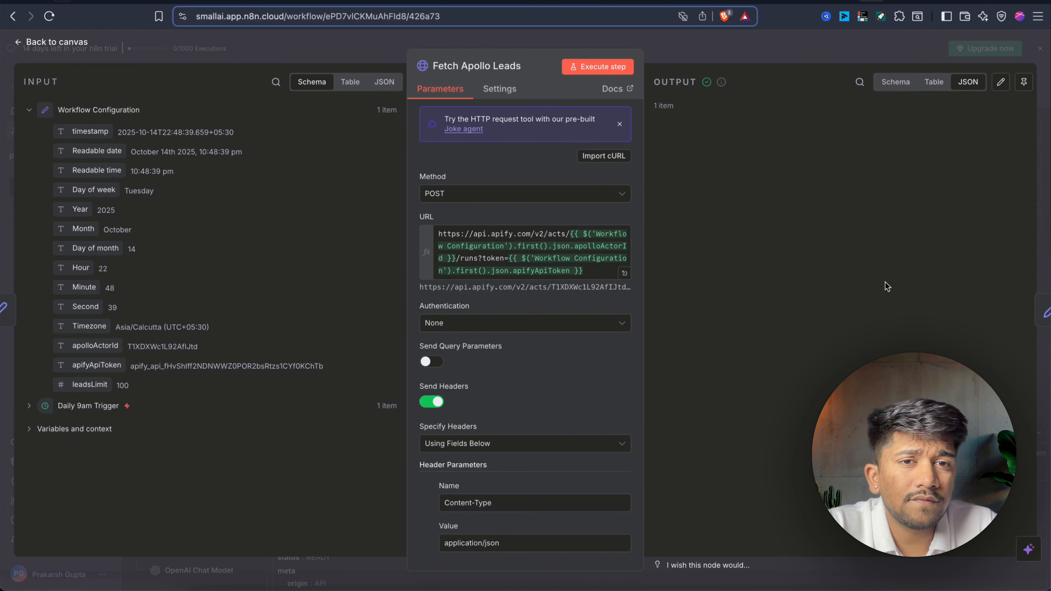
pyautogui.scroll(-10, 825, 315)
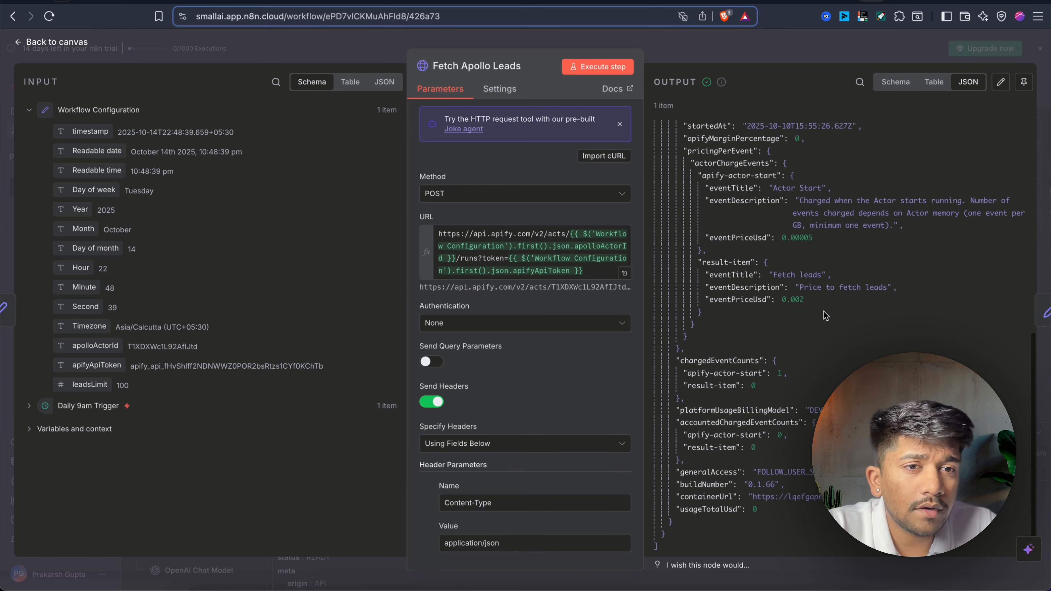
pyautogui.scroll(3, 826, 315)
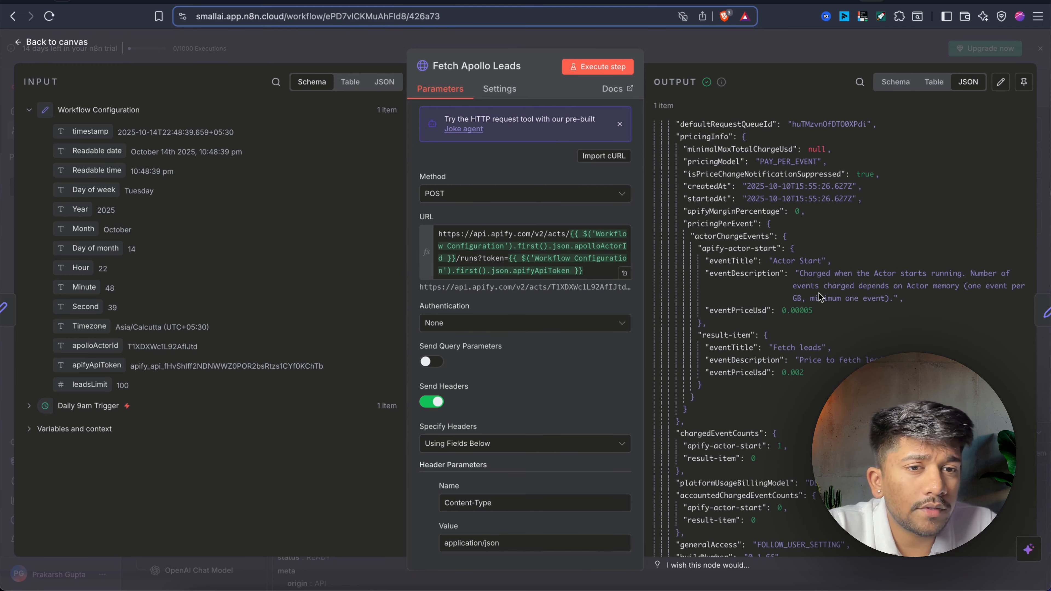
pyautogui.scroll(-4, 901, 303)
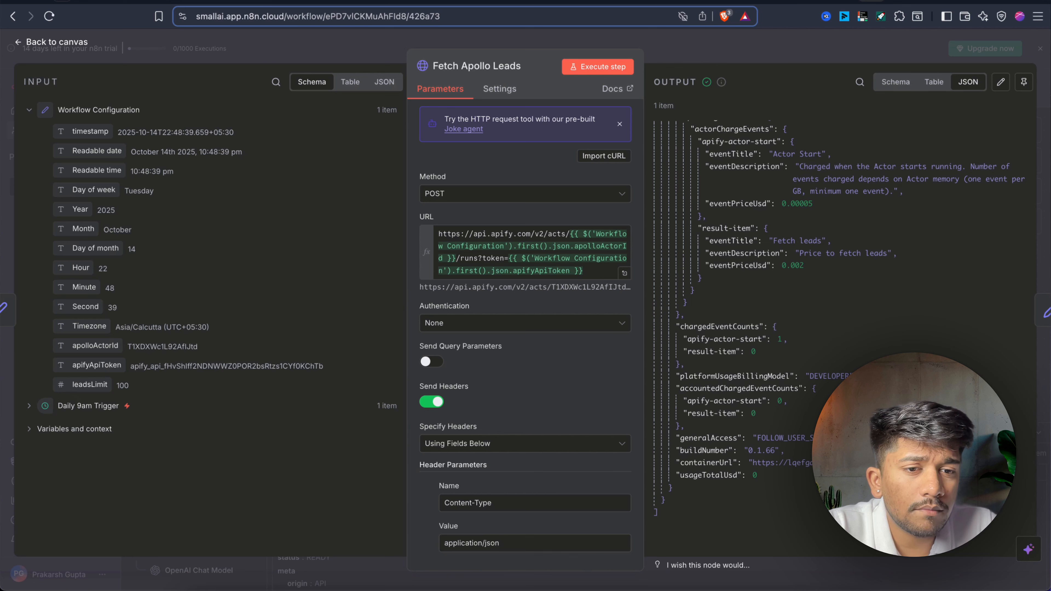
pyautogui.scroll(10, 840, 315)
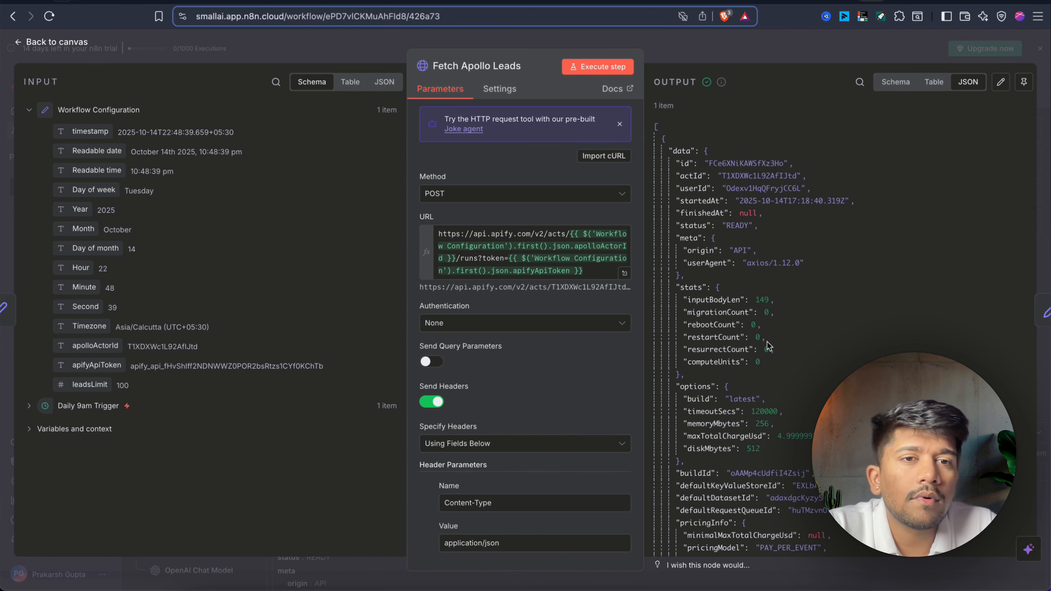
# Back on the canvas, select and then deselect the Fetch Apollo Leads node.
pyautogui.click(800, 53)
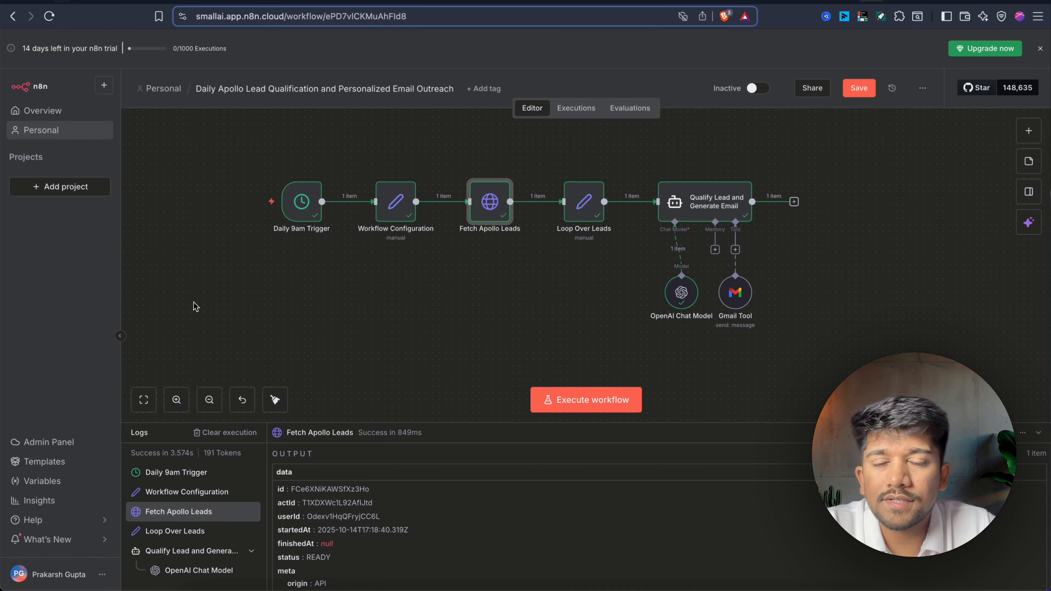
pyautogui.click(542, 293)
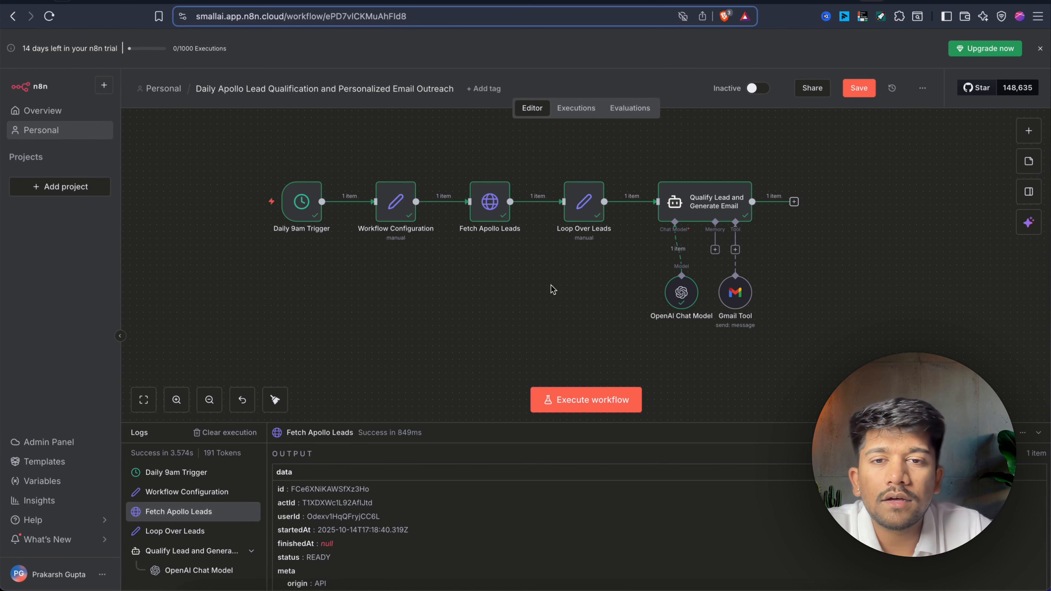
pyautogui.moveTo(551, 286); pyautogui.dragTo(440, 137)
pyautogui.click(440, 139)
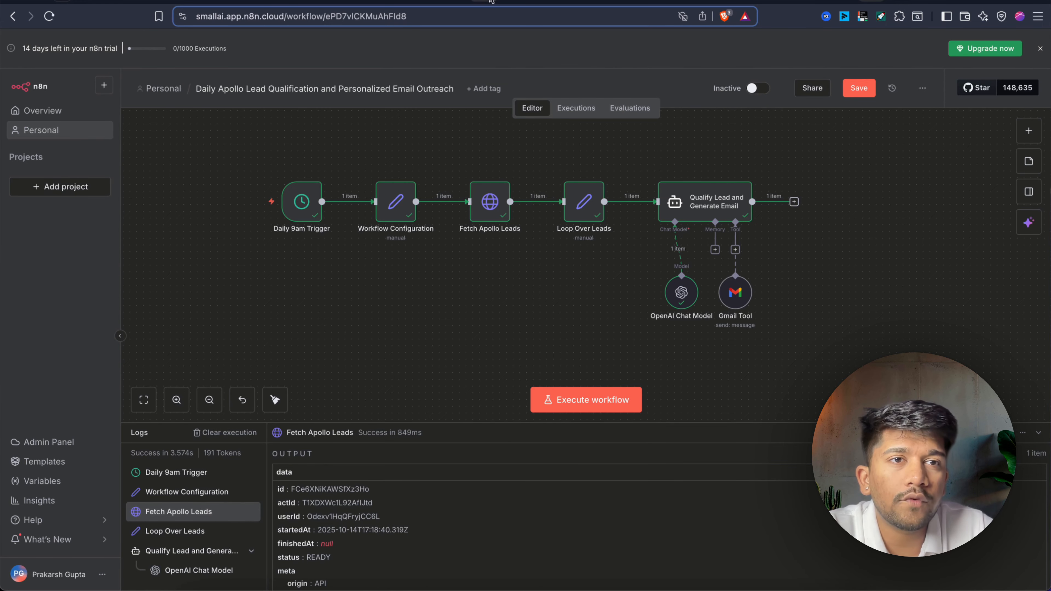
# Close the API clients dialog in Apify Console and return to the n8n workflow.
pyautogui.click(991, 2)
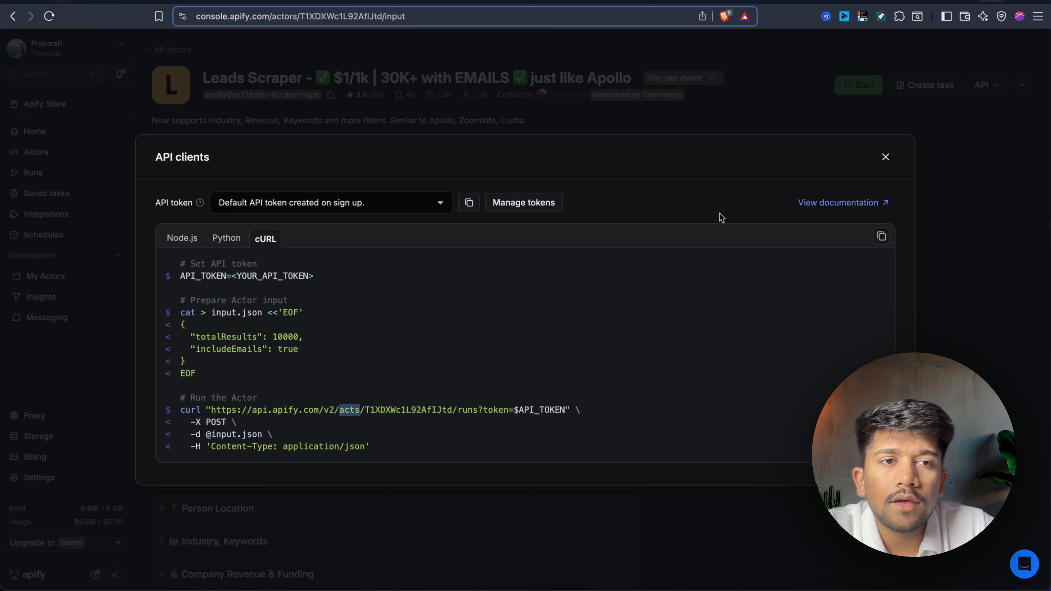
pyautogui.click(885, 157)
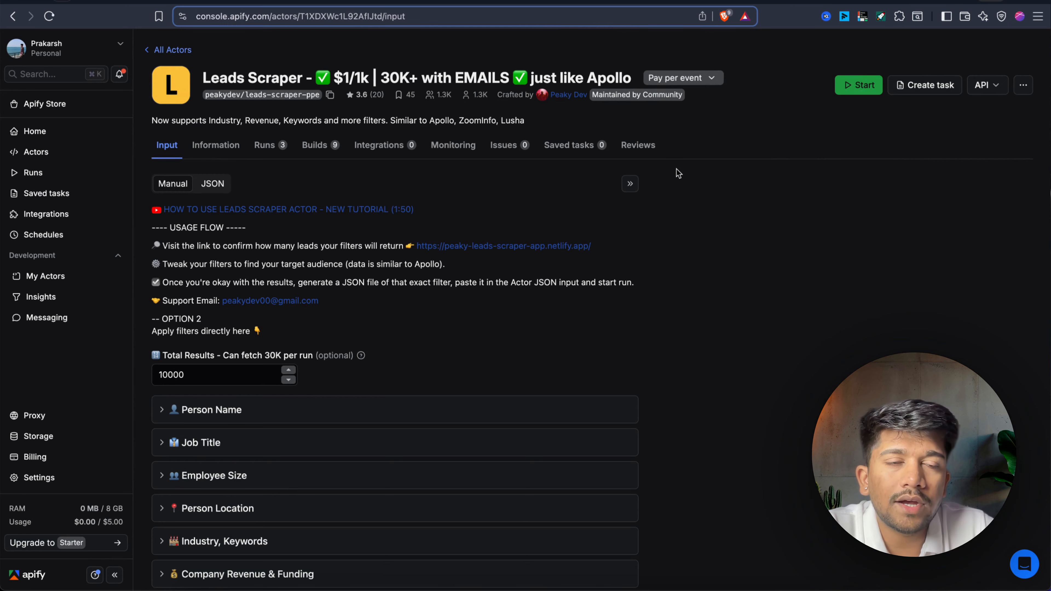
pyautogui.click(866, 2)
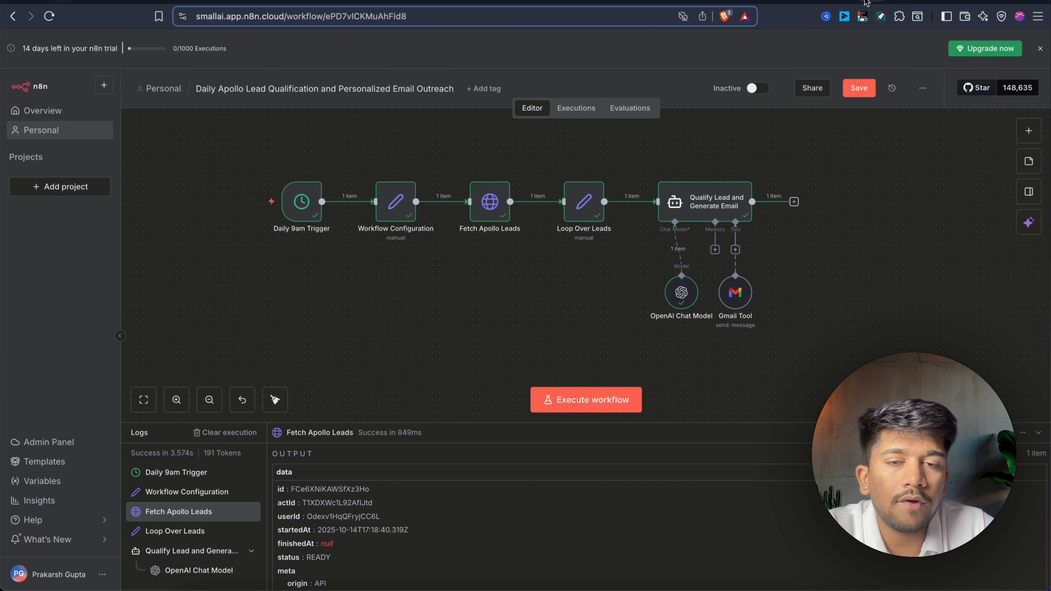
# Ask n8n AI to add a 1-minute wait, an actor-finished check and a results fetch before the AI Agent.
pyautogui.click(1033, 234)
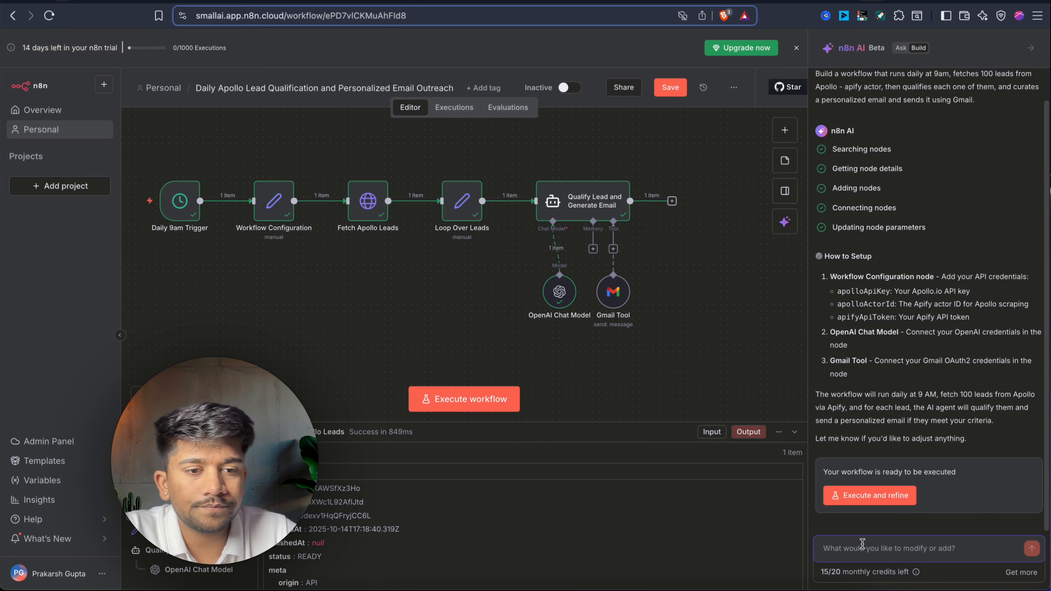
pyautogui.click(855, 554)
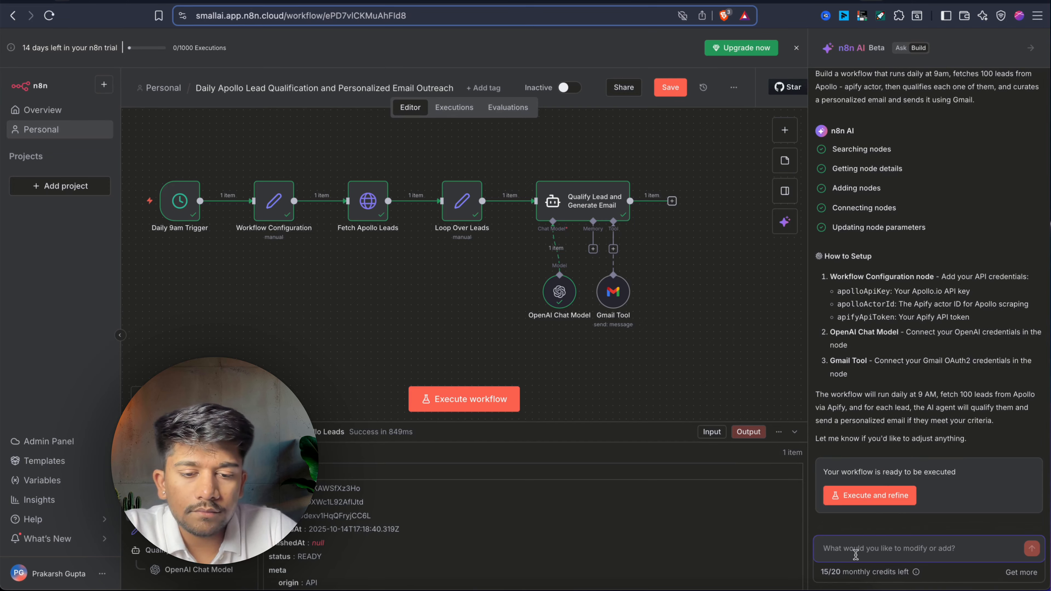
pyautogui.write('Ive added the api tokens and a')
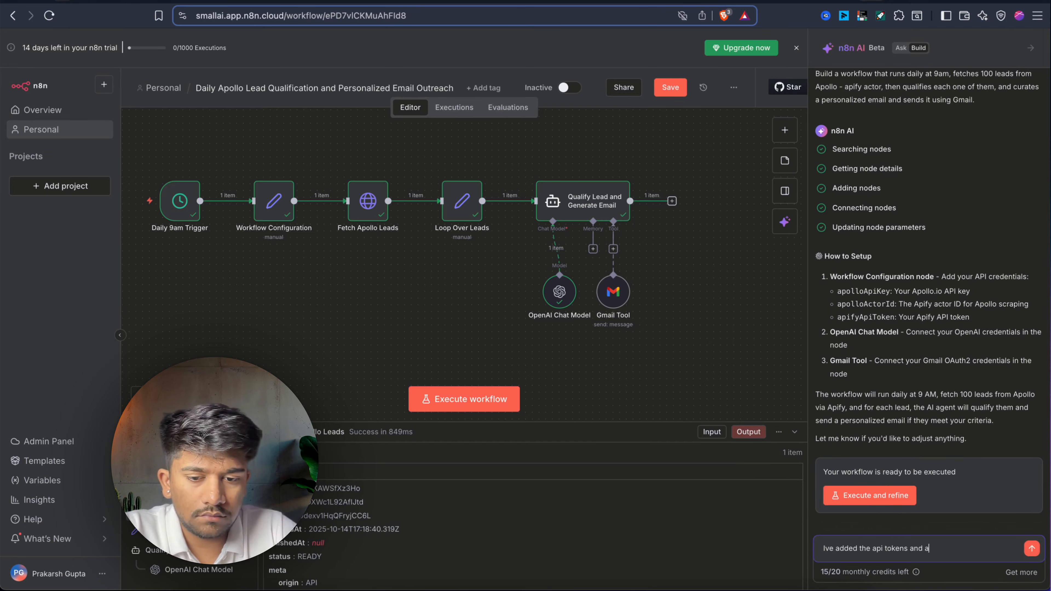
pyautogui.write('ctor id s and JSON body. THe issue is actor gets in run state, but it needs to wait for it to fetch the data, so add a 1 minute wait node, and check if actor has finished runni')
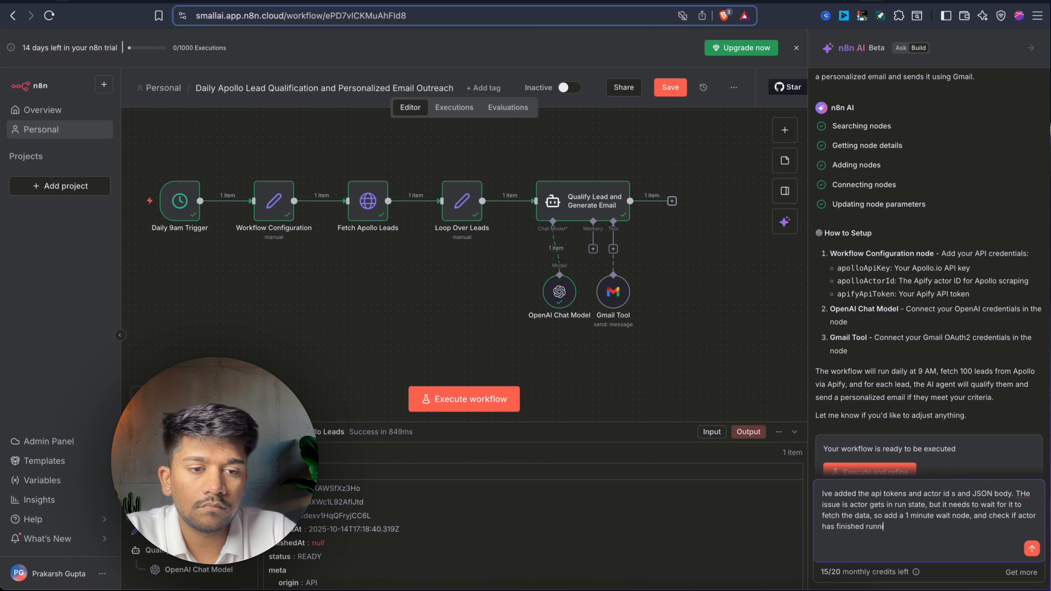
pyautogui.write('ng, then add fetch')
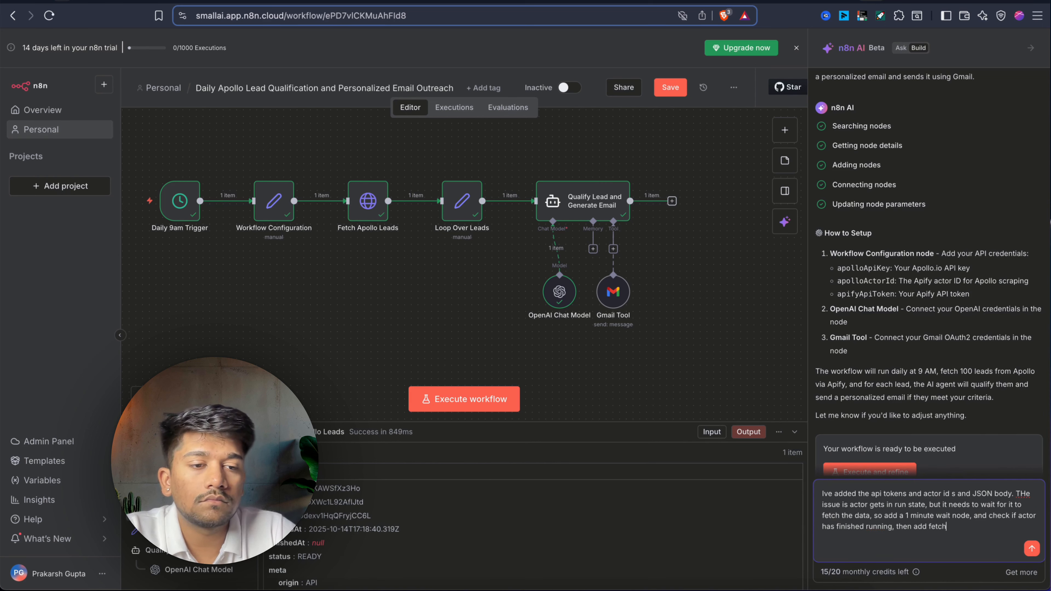
pyautogui.write(' teh results and send it to AI Agent to send emails')
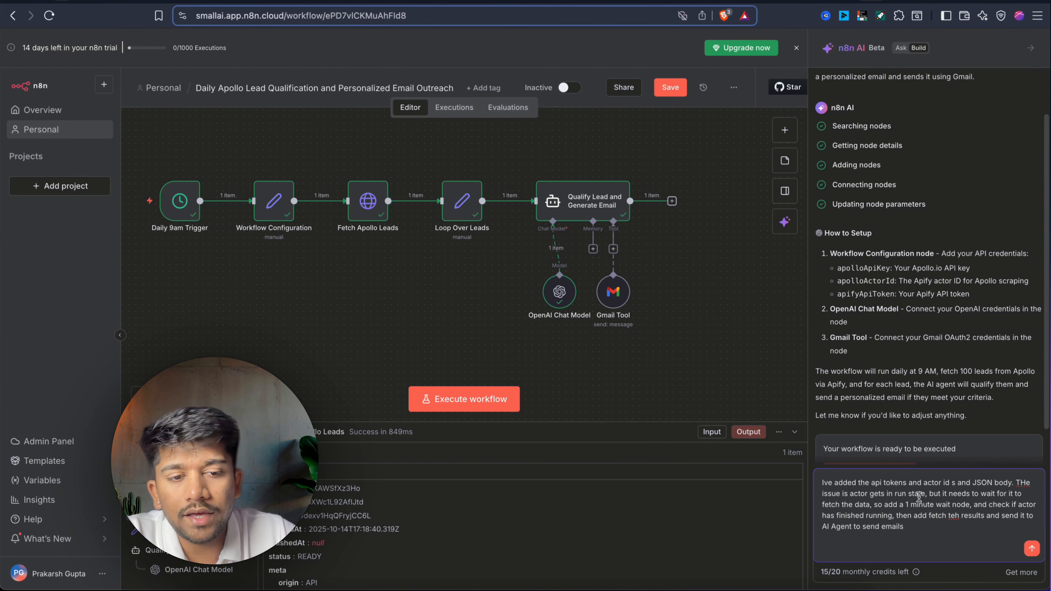
pyautogui.click(1031, 548)
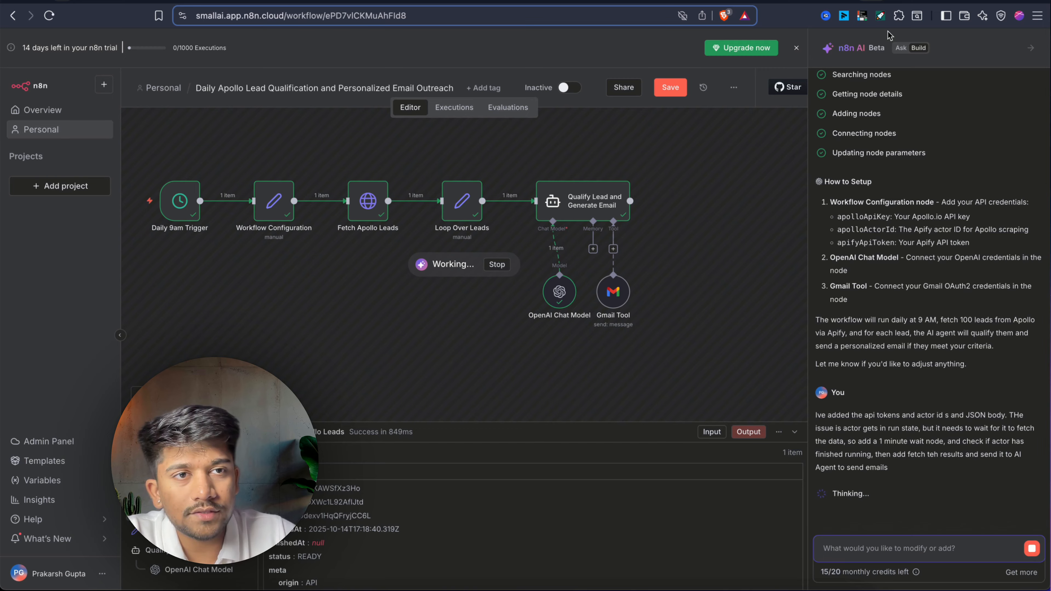
# Let n8n AI add Wait, Check Actor Status, Is Actor Finished? and Fetch Actor Results nodes.
pyautogui.doubleClick(874, 46)
pyautogui.click(987, 56)
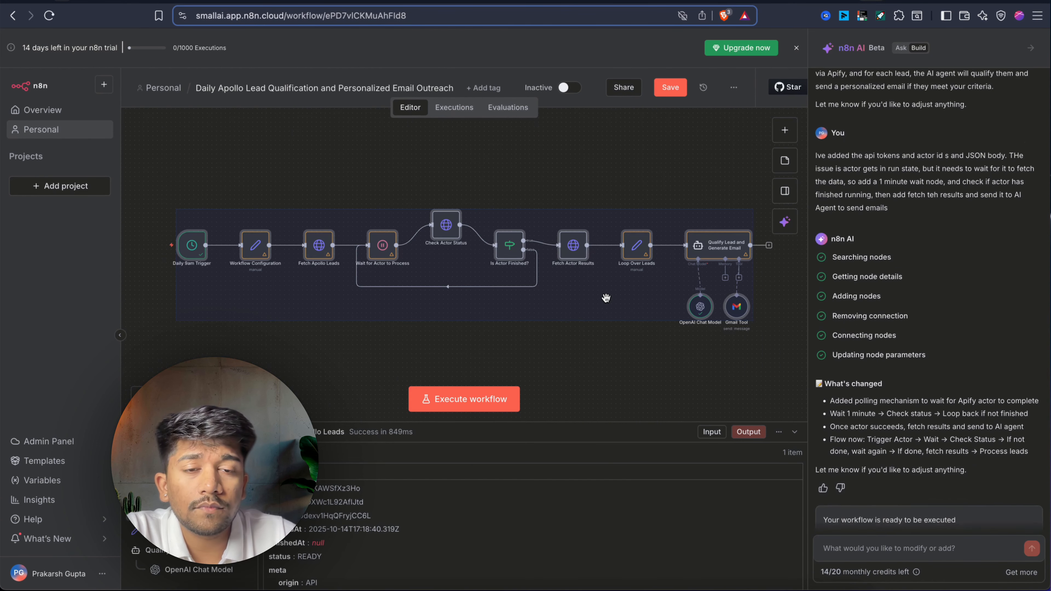
pyautogui.hscroll(-1, 606, 298)
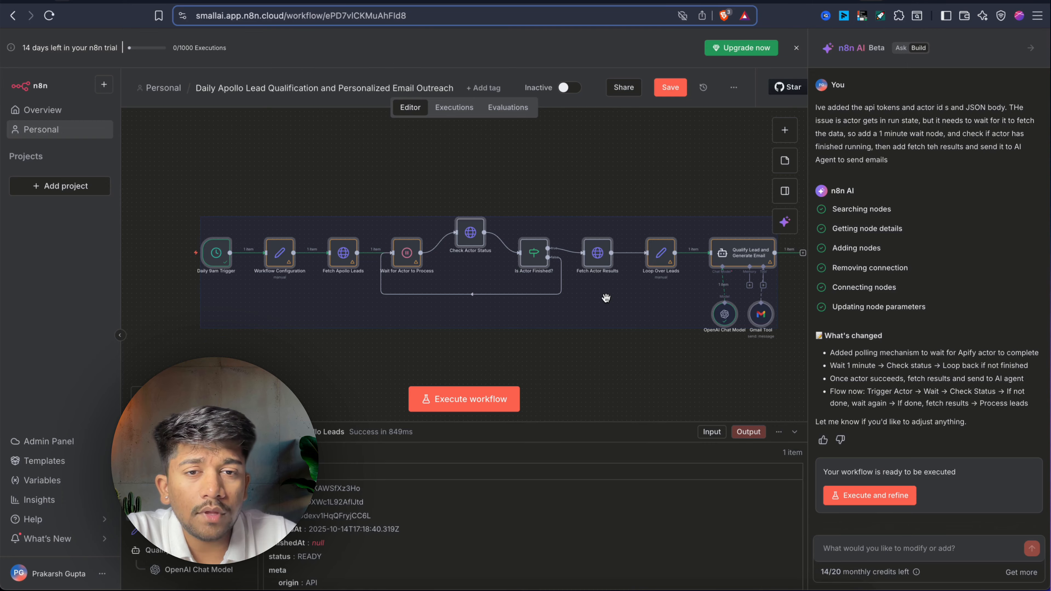
pyautogui.scroll(-2, 605, 298)
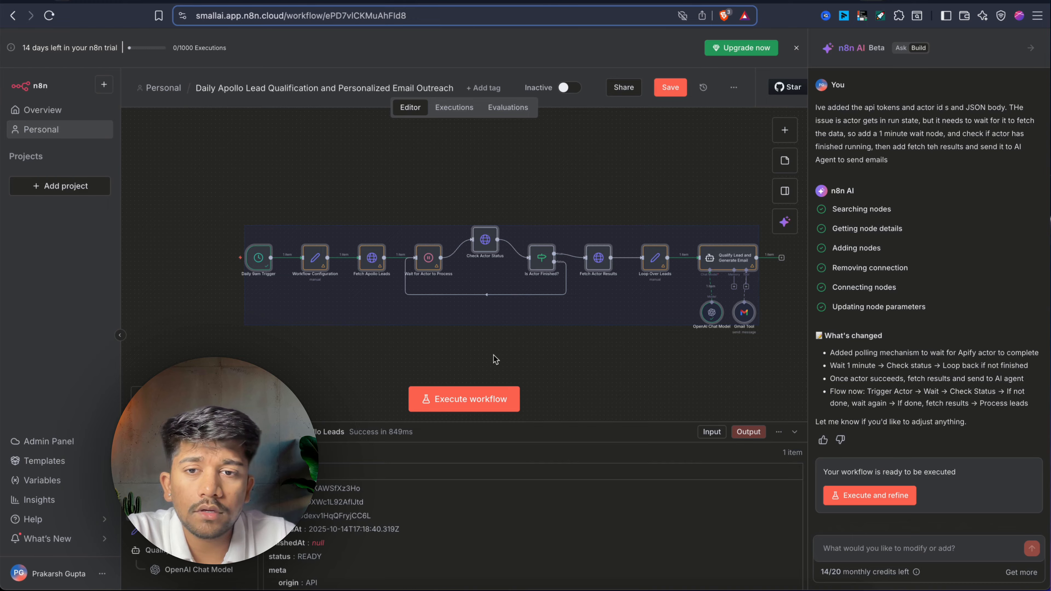
pyautogui.click(505, 354)
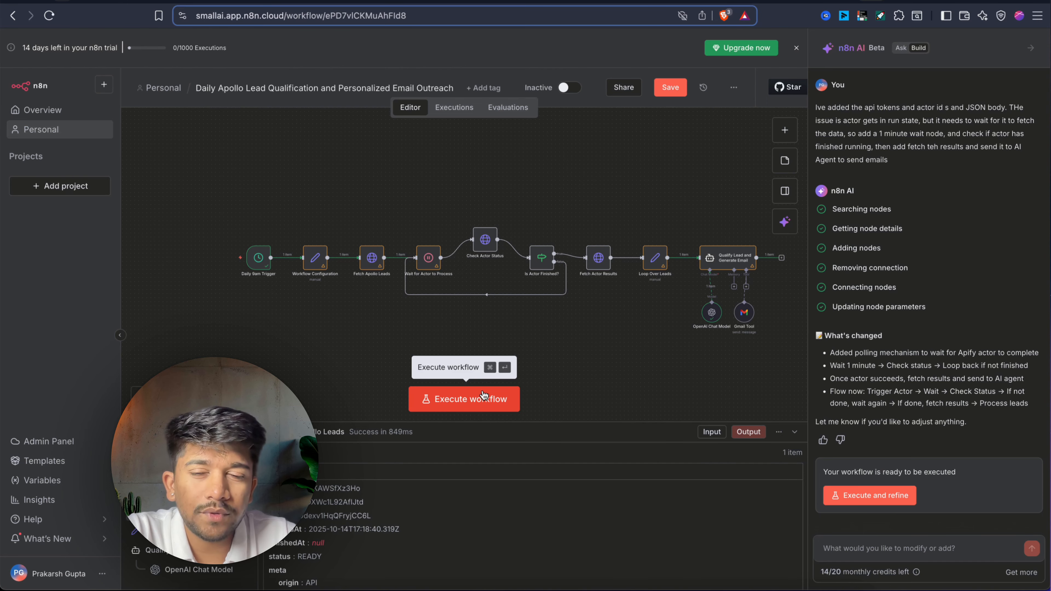
# Glance at the Workflow Configuration node, then run the whole workflow.
pyautogui.click(313, 260)
pyautogui.doubleClick(313, 259)
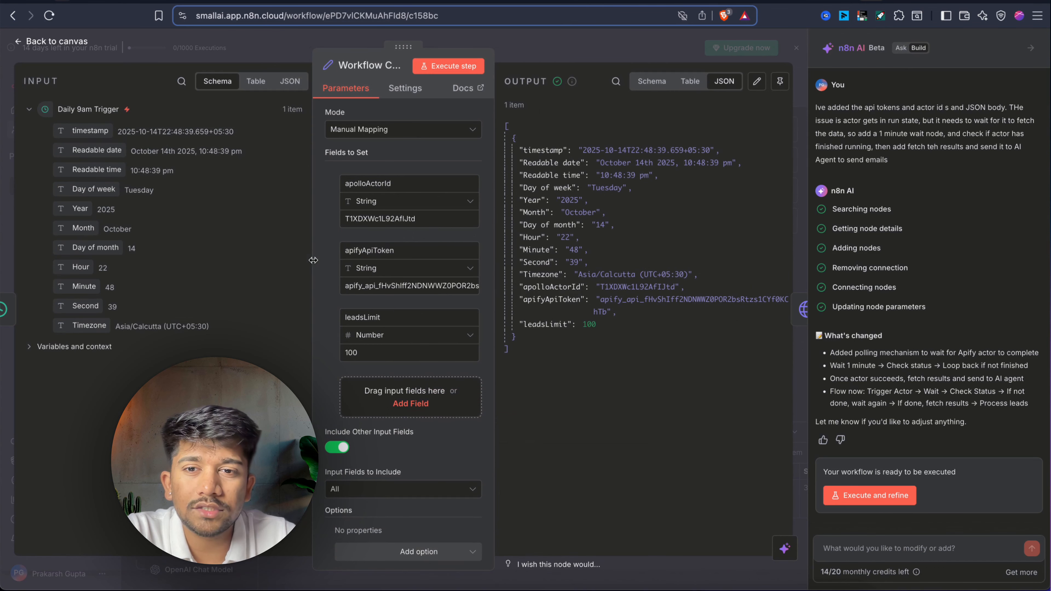
pyautogui.moveTo(574, 80)
pyautogui.press('Escape')
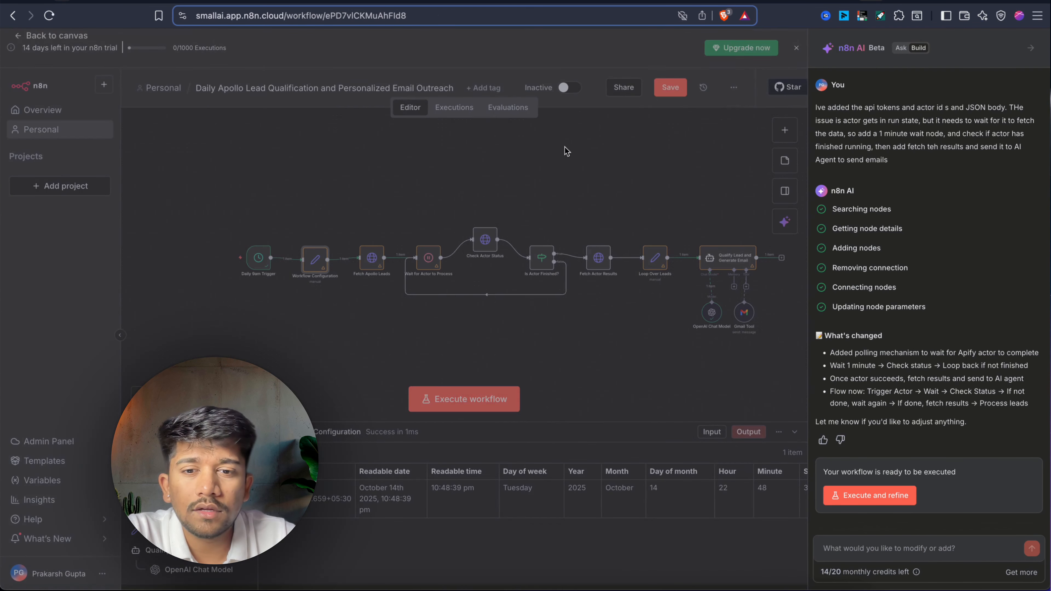
pyautogui.click(464, 389)
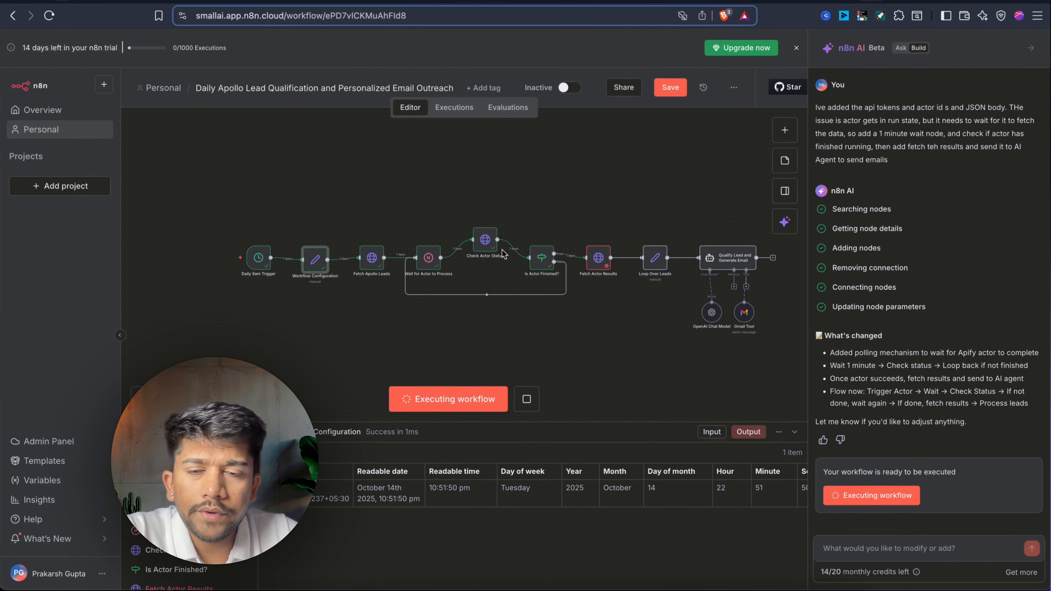
# Inspect the Check Actor Status and Is Actor Finished? node results.
pyautogui.scroll(5, 519, 224)
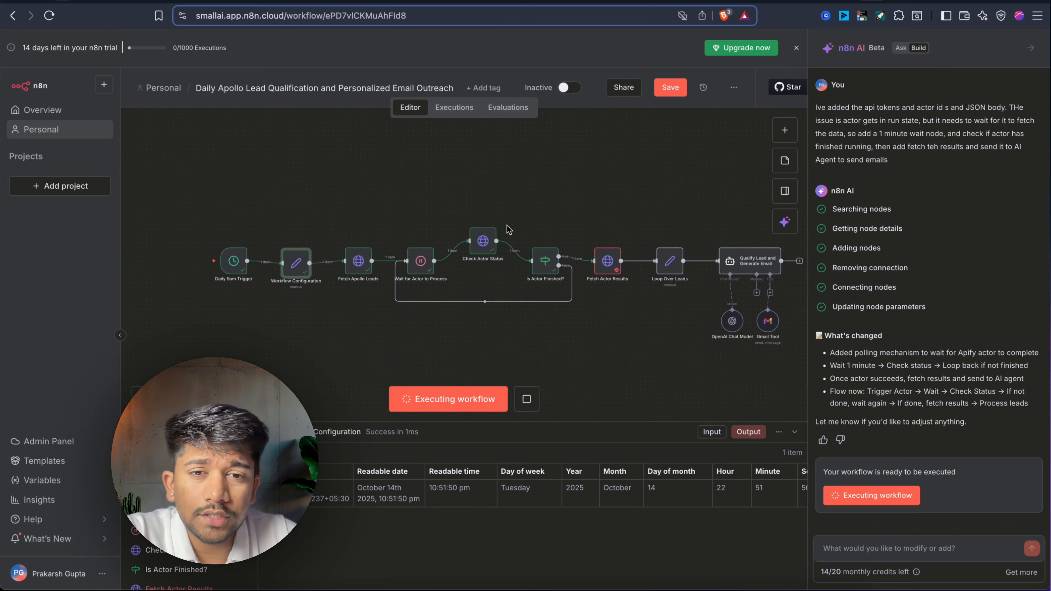
pyautogui.click(434, 272)
pyautogui.doubleClick(435, 272)
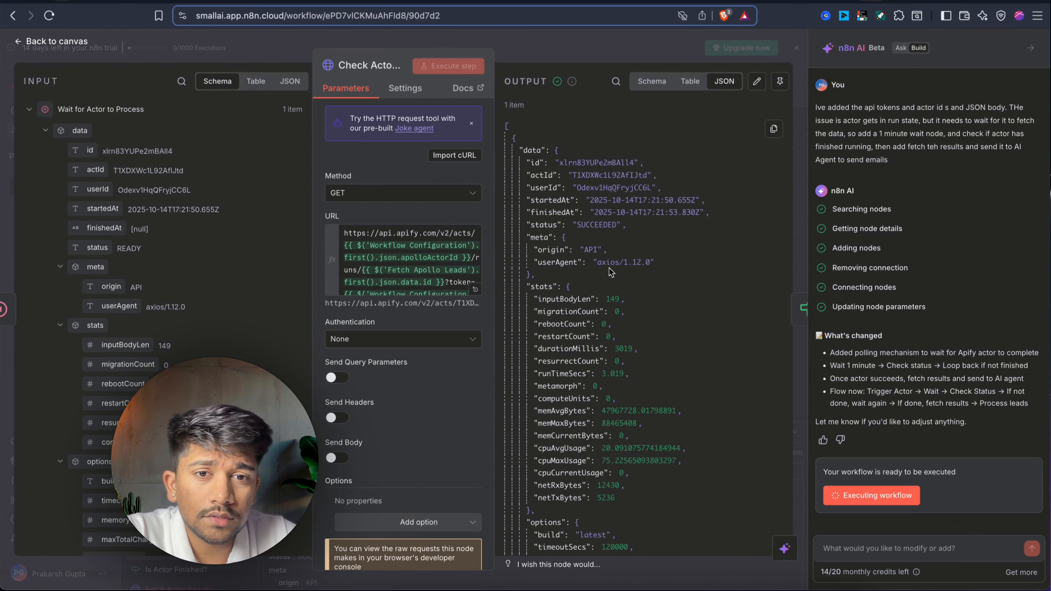
pyautogui.click(627, 55)
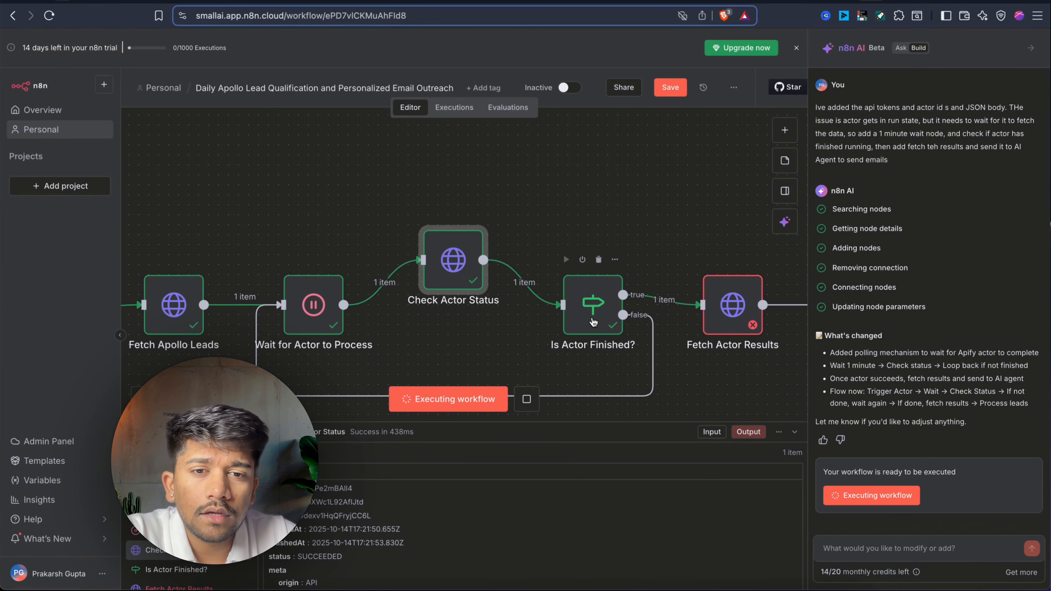
pyautogui.doubleClick(593, 322)
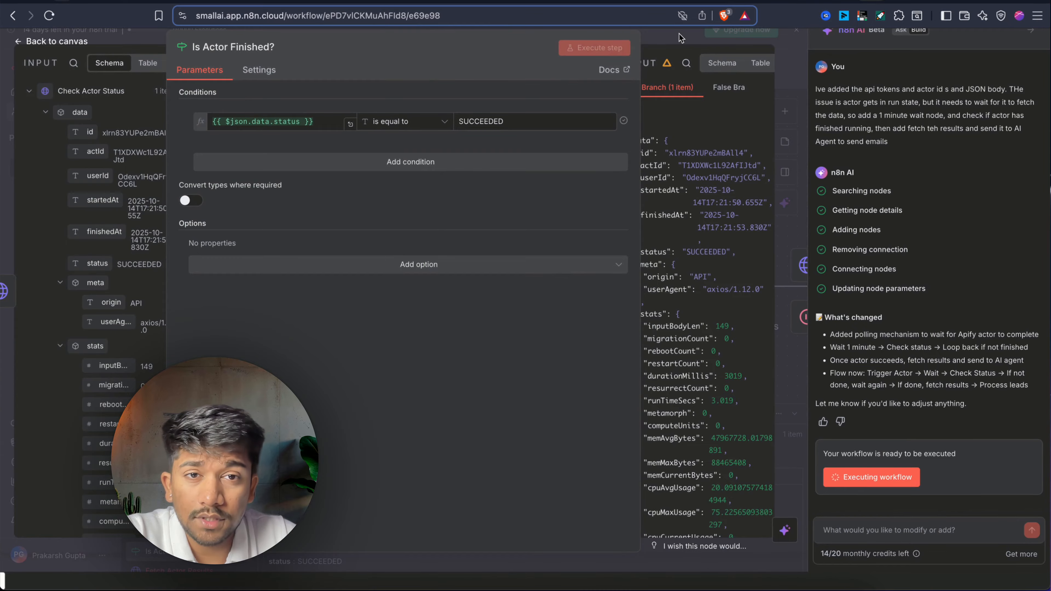
pyautogui.click(682, 38)
# Inspect the failing Fetch Actor Results node's URL expression showing the resource-not-found error.
pyautogui.doubleClick(735, 315)
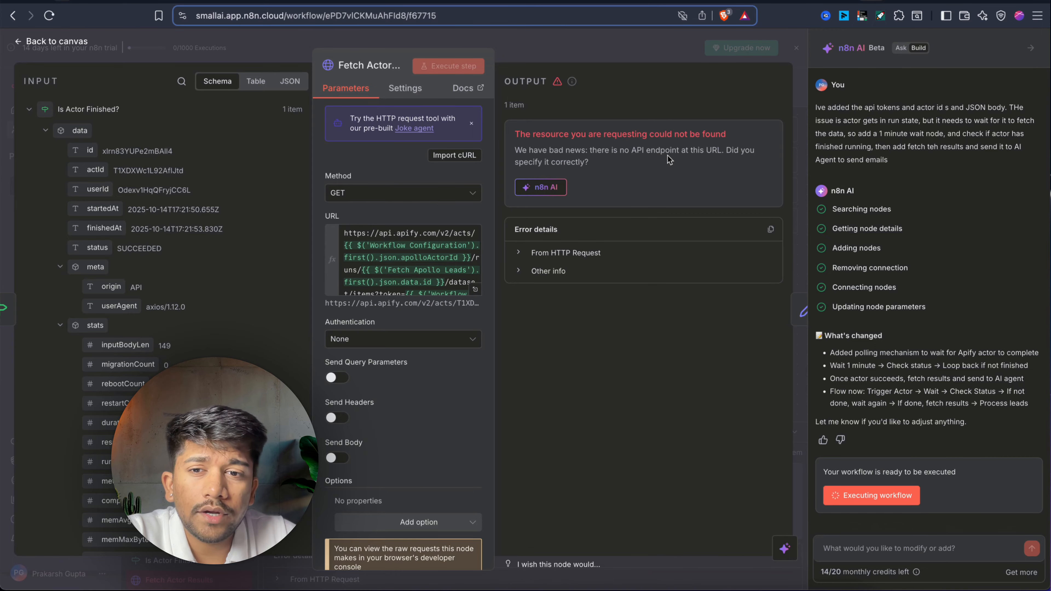
pyautogui.click(475, 291)
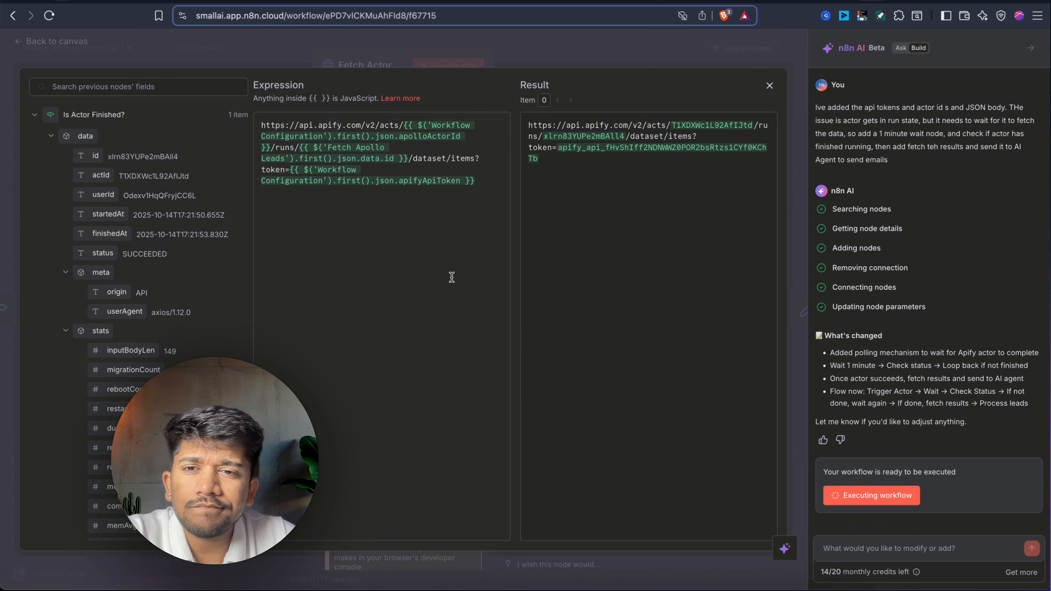
pyautogui.click(668, 53)
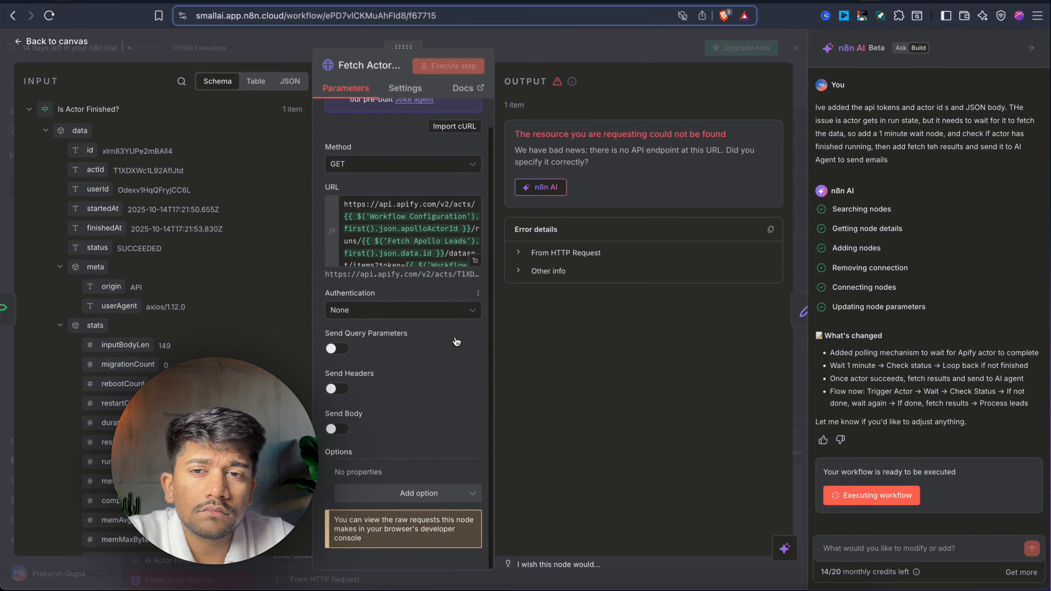
pyautogui.press('Escape')
pyautogui.scroll(-3, 550, 332)
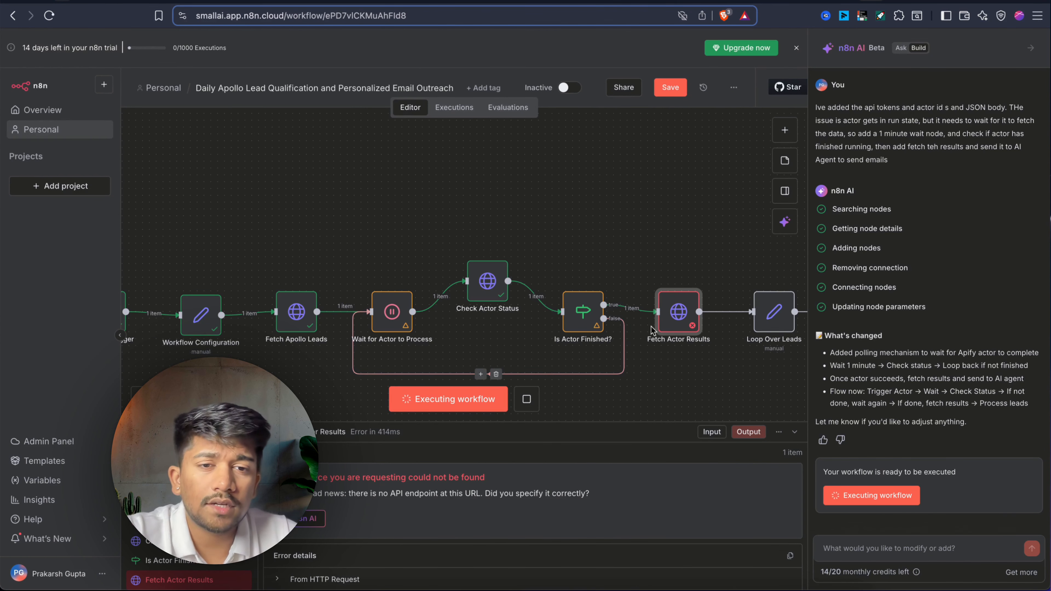
# Pin the output data of Check Actor Status and Fetch Apollo Leads.
pyautogui.click(488, 278)
pyautogui.press('p')
pyautogui.hscroll(-3, 488, 277)
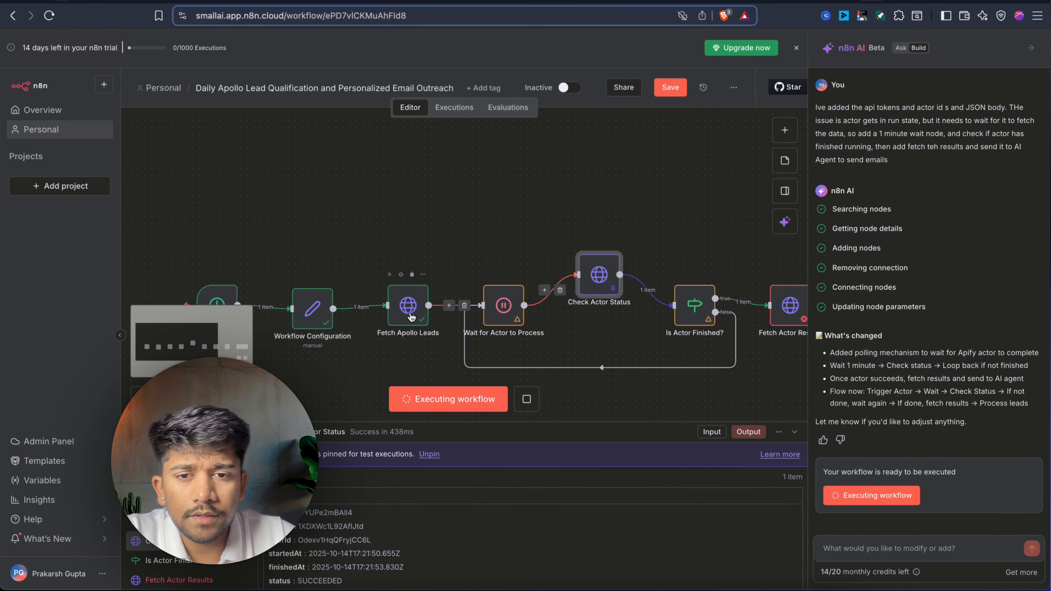
pyautogui.click(411, 317)
pyautogui.press('p')
pyautogui.scroll(-2, 410, 315)
pyautogui.hscroll(-3, 410, 315)
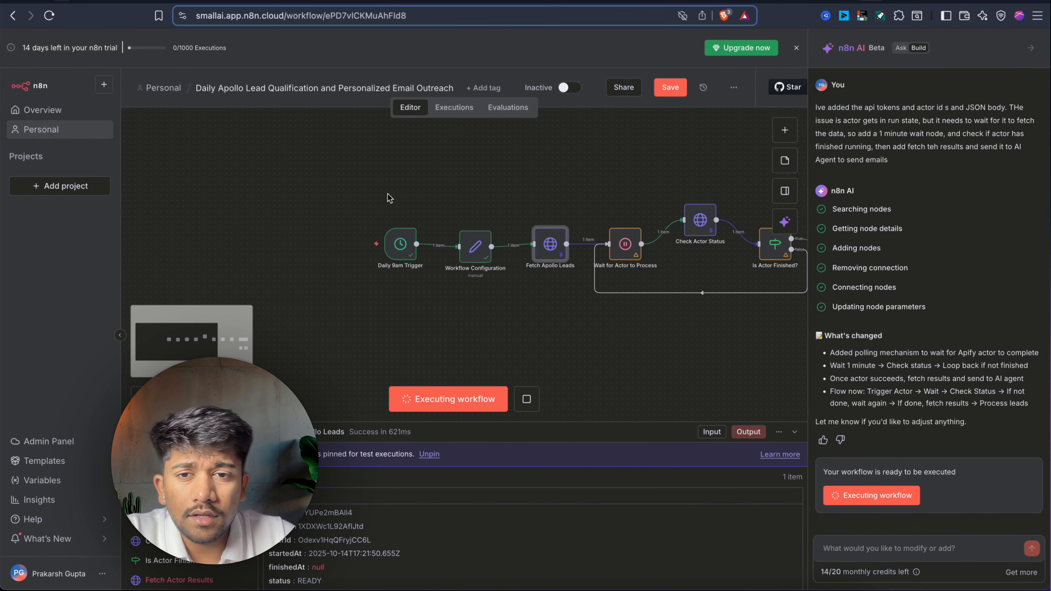
# Select the workflow nodes and open the failing Fetch Actor Results node's details.
pyautogui.moveTo(367, 183); pyautogui.dragTo(570, 325)
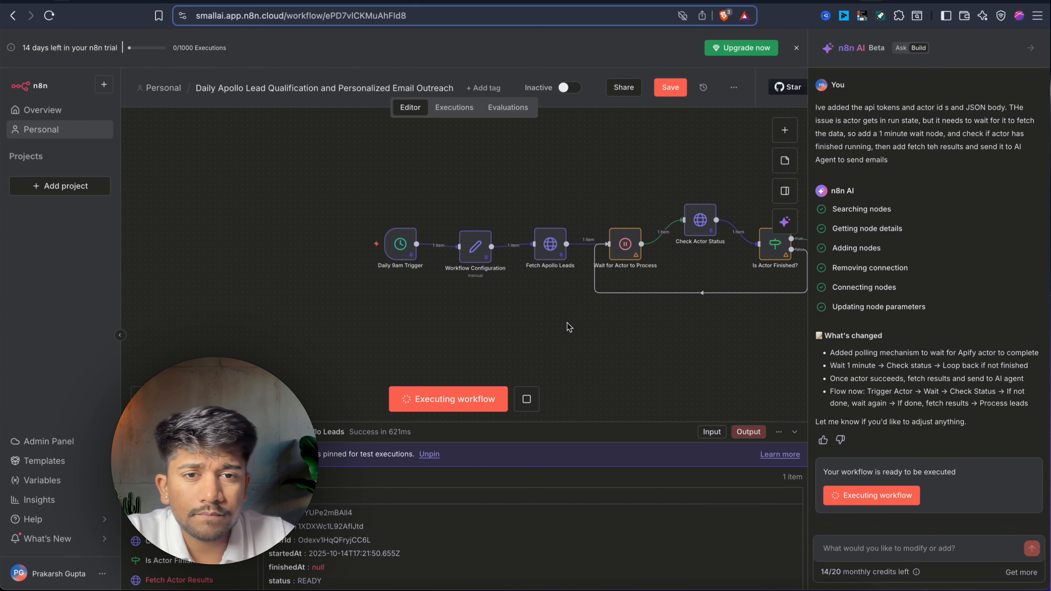
pyautogui.hscroll(4, 592, 289)
pyautogui.click(620, 255)
pyautogui.click(692, 250)
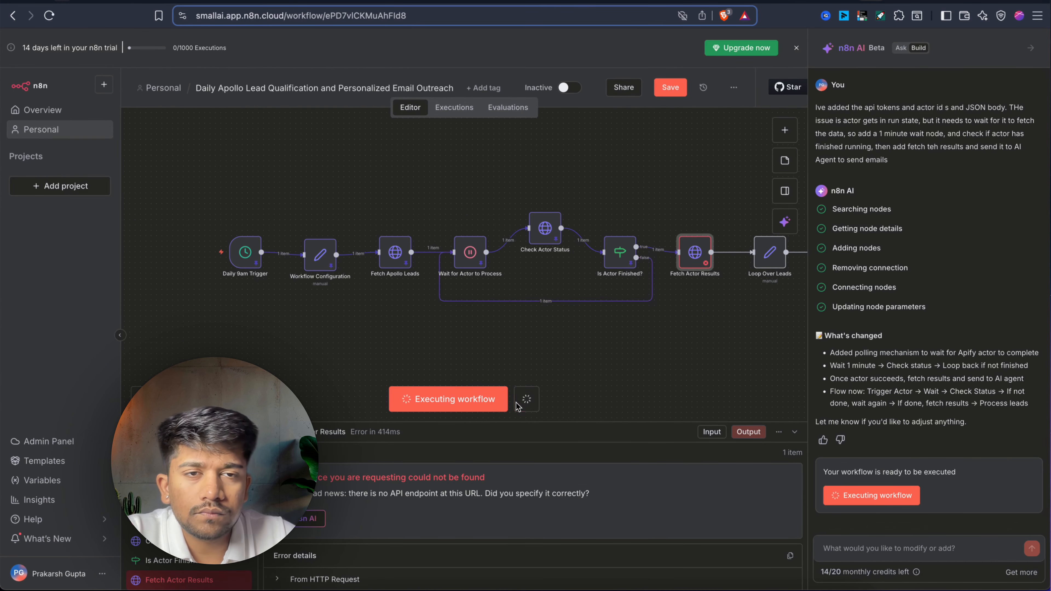
pyautogui.press('super+s')
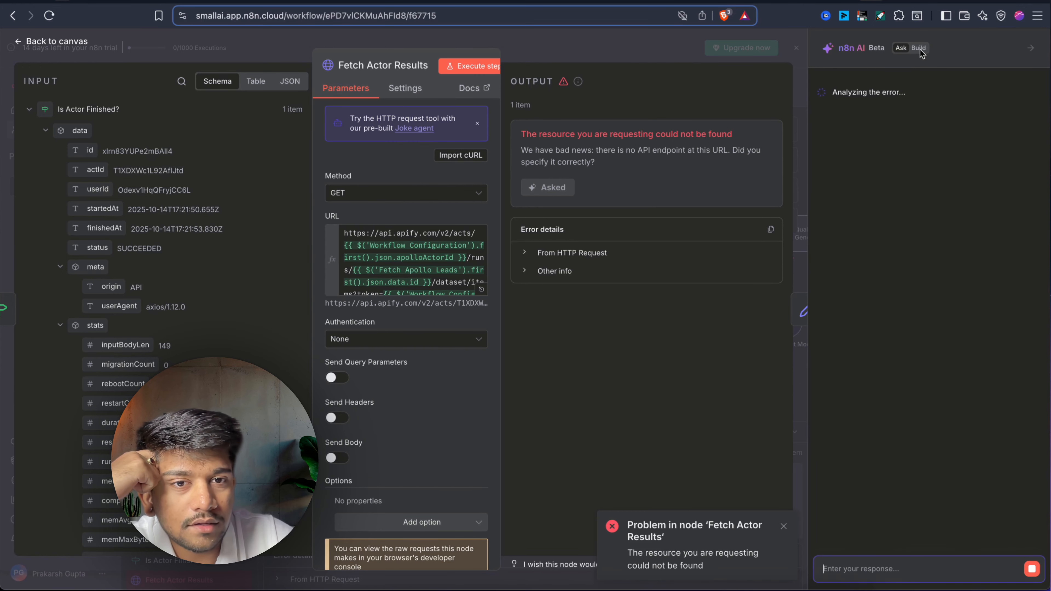
pyautogui.scroll(-1, 460, 386)
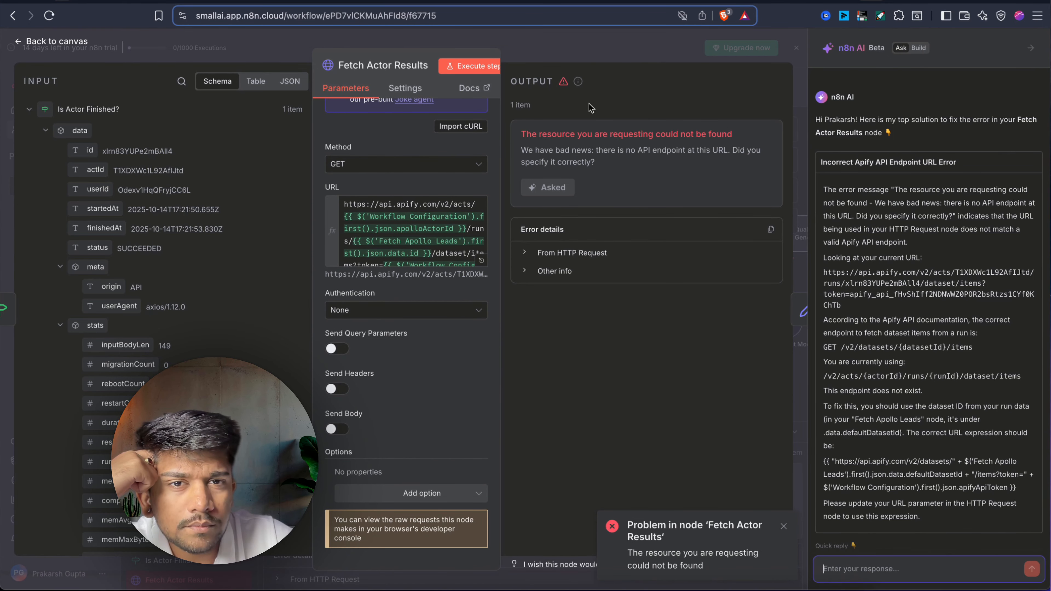
# Review the AI's diagnosis of the error, then close the node details and AI panel.
pyautogui.click(917, 49)
pyautogui.moveTo(595, 144); pyautogui.dragTo(520, 114)
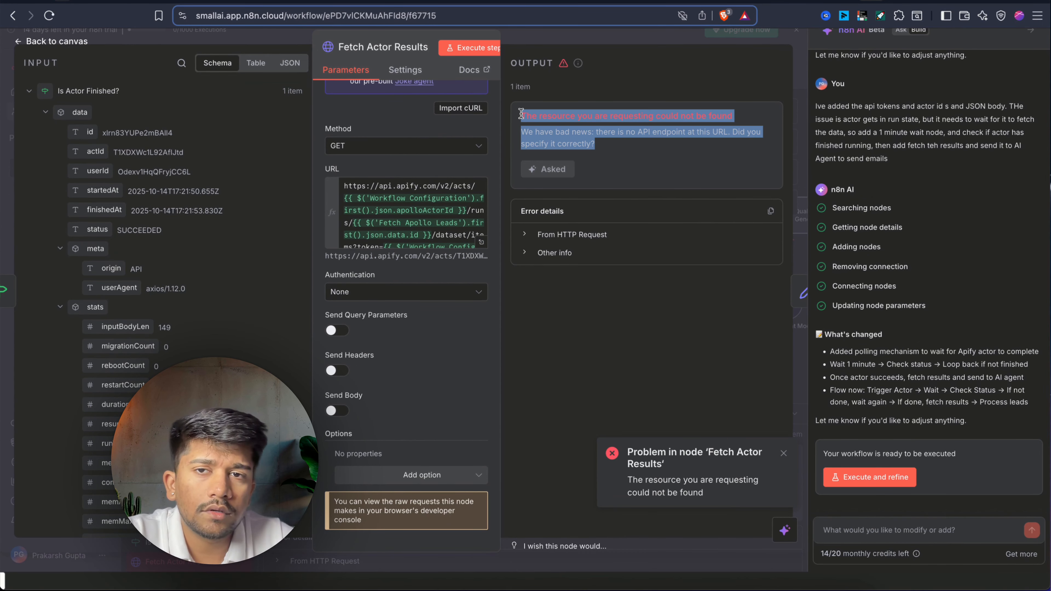
pyautogui.click(796, 568)
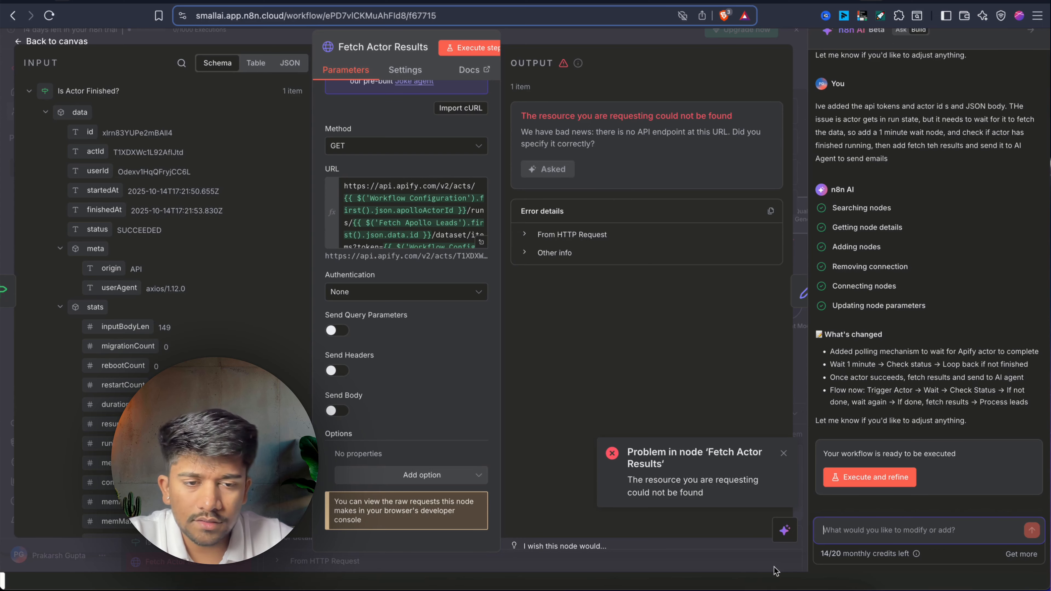
pyautogui.click(776, 552)
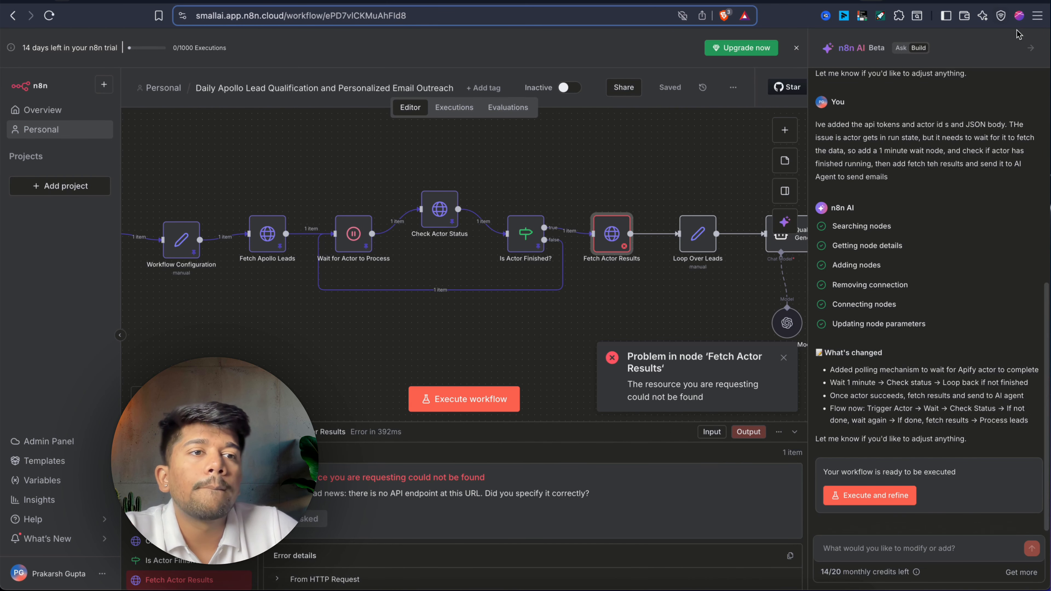
pyautogui.click(1030, 48)
pyautogui.hscroll(10, 671, 293)
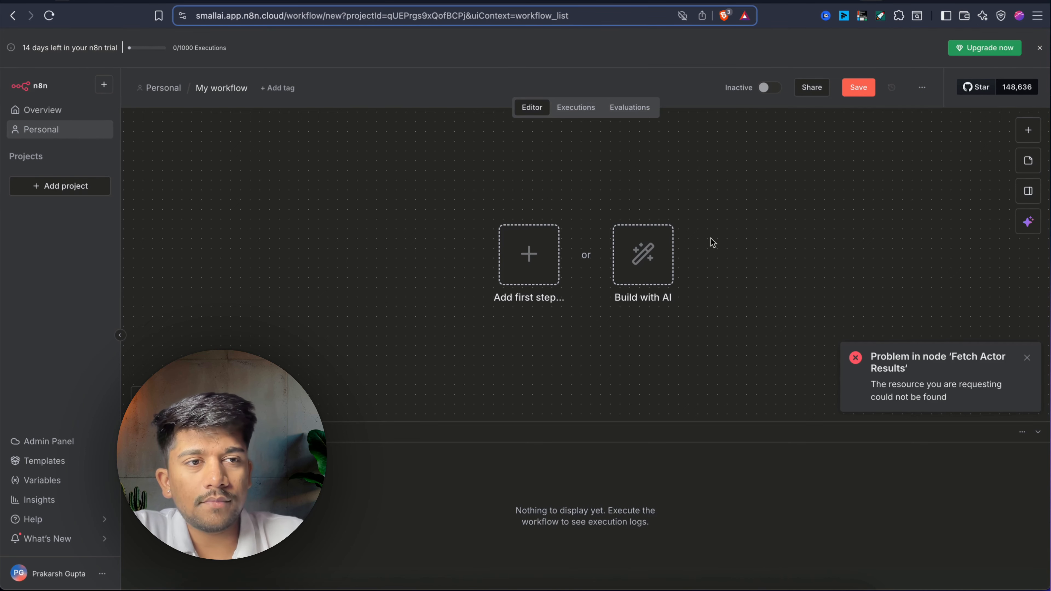
# Generate the 'Collaborative Research and Fact-Checking Report Generator' from the multi-agent research suggestion.
pyautogui.click(660, 283)
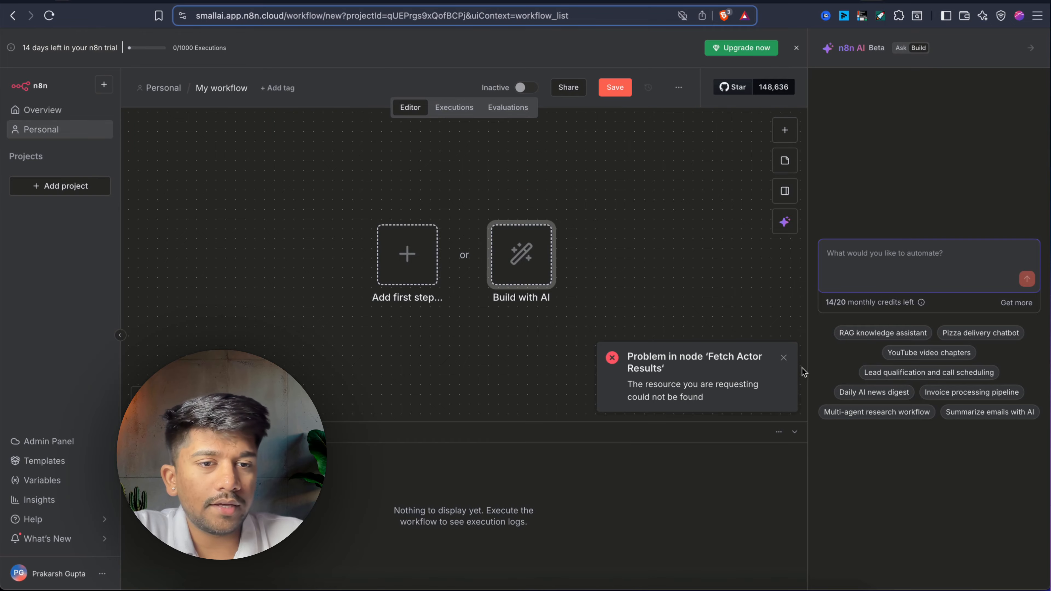
pyautogui.click(787, 361)
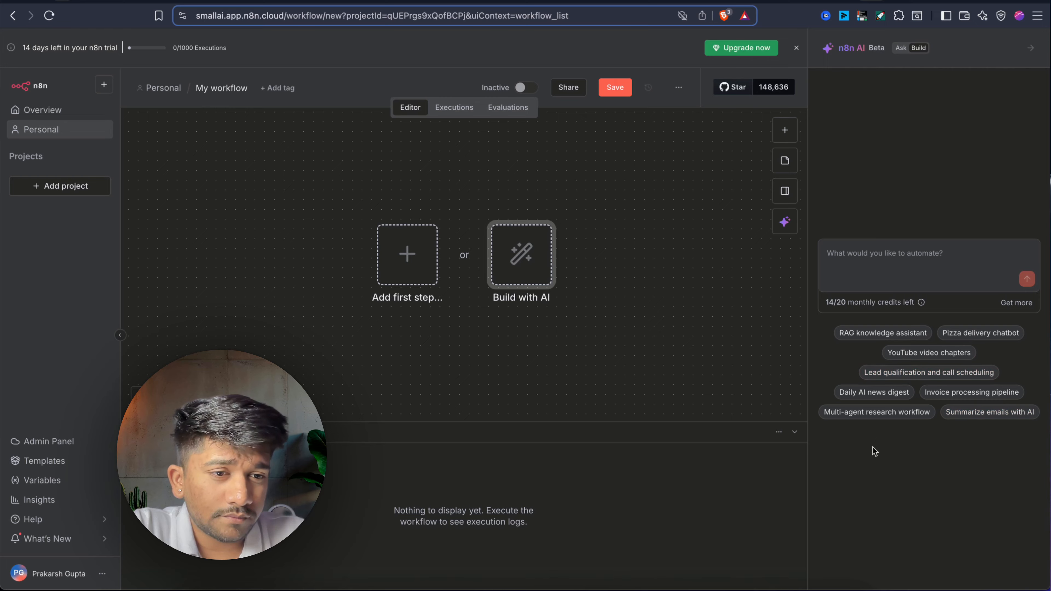
pyautogui.click(849, 414)
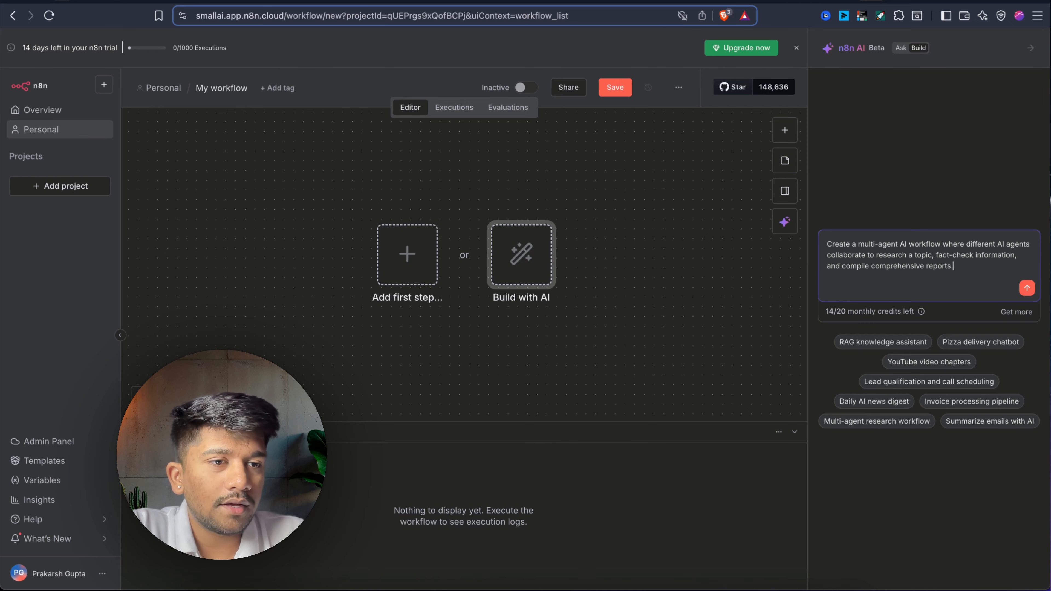
pyautogui.click(1028, 288)
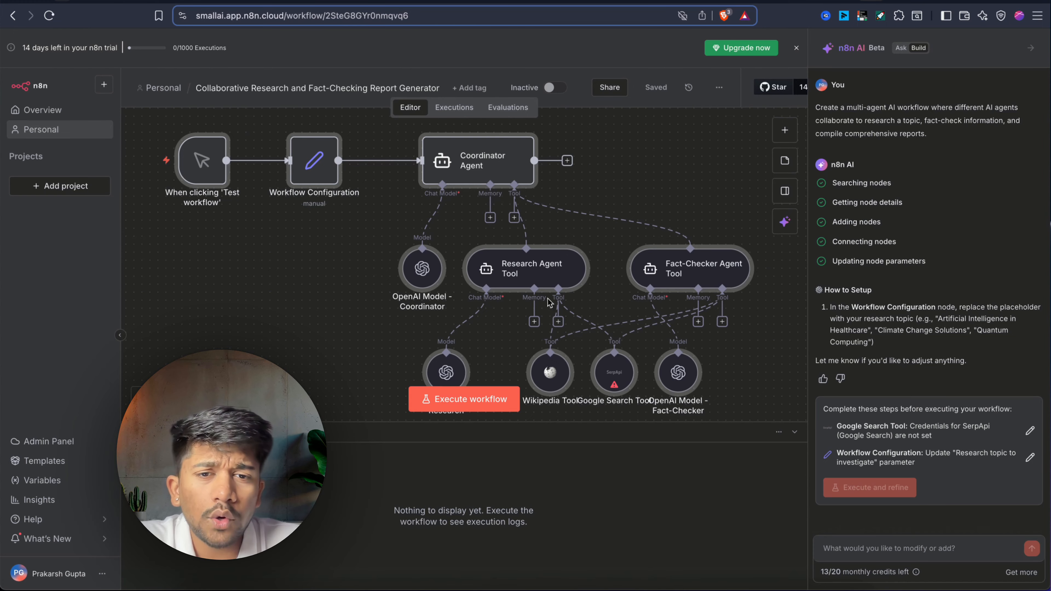
# Spread out the lower nodes, shifting OpenAI Model - Fact-Checker and Google Search Tool to the right.
pyautogui.scroll(-2, 554, 311)
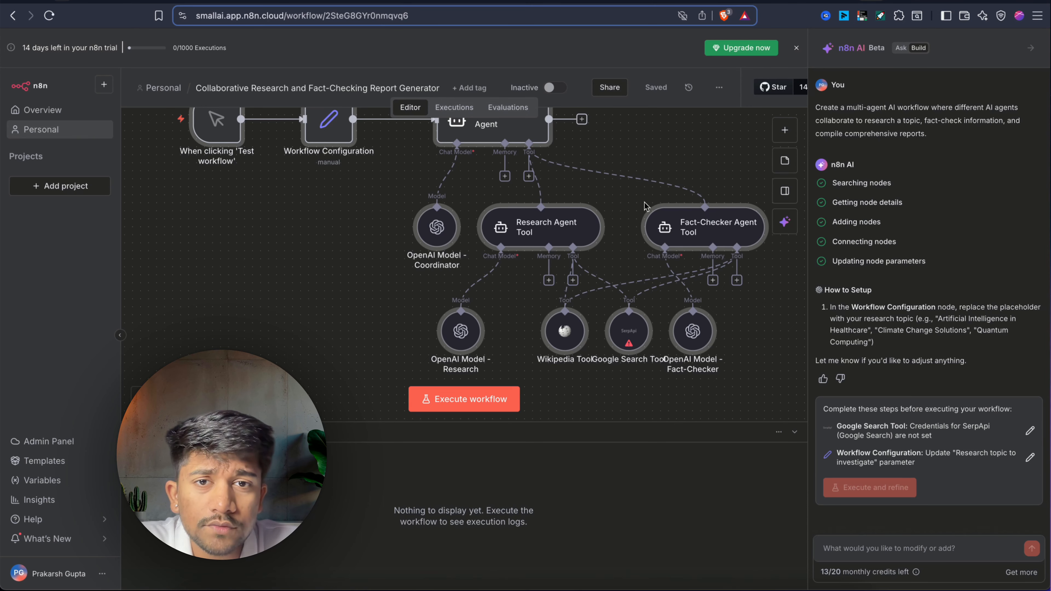
pyautogui.scroll(-3, 671, 150)
pyautogui.scroll(2, 671, 150)
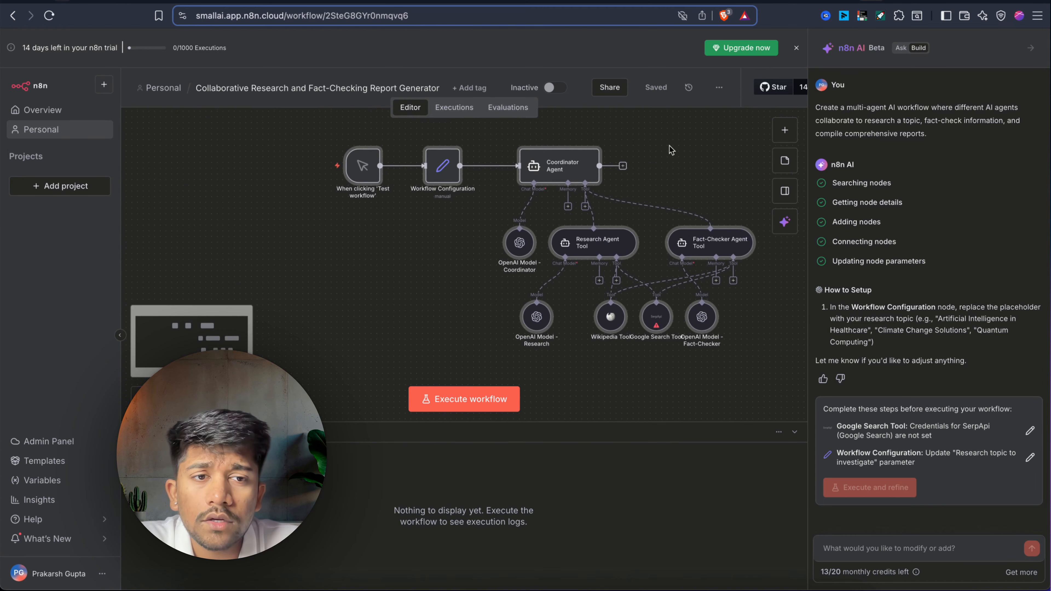
pyautogui.hscroll(1, 671, 150)
pyautogui.scroll(1, 671, 150)
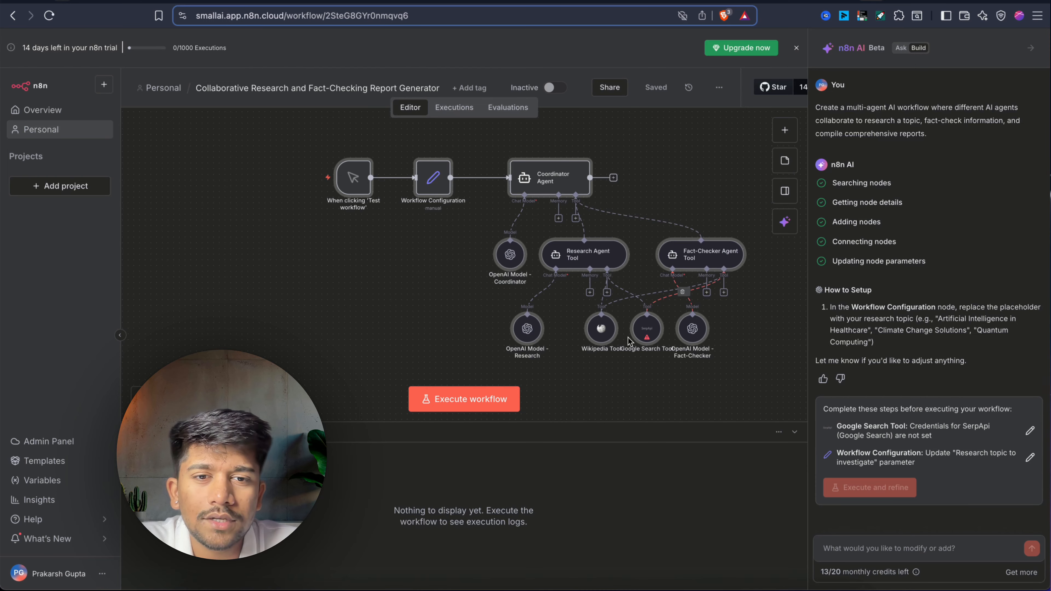
pyautogui.moveTo(603, 334); pyautogui.dragTo(591, 351)
pyautogui.click(707, 207)
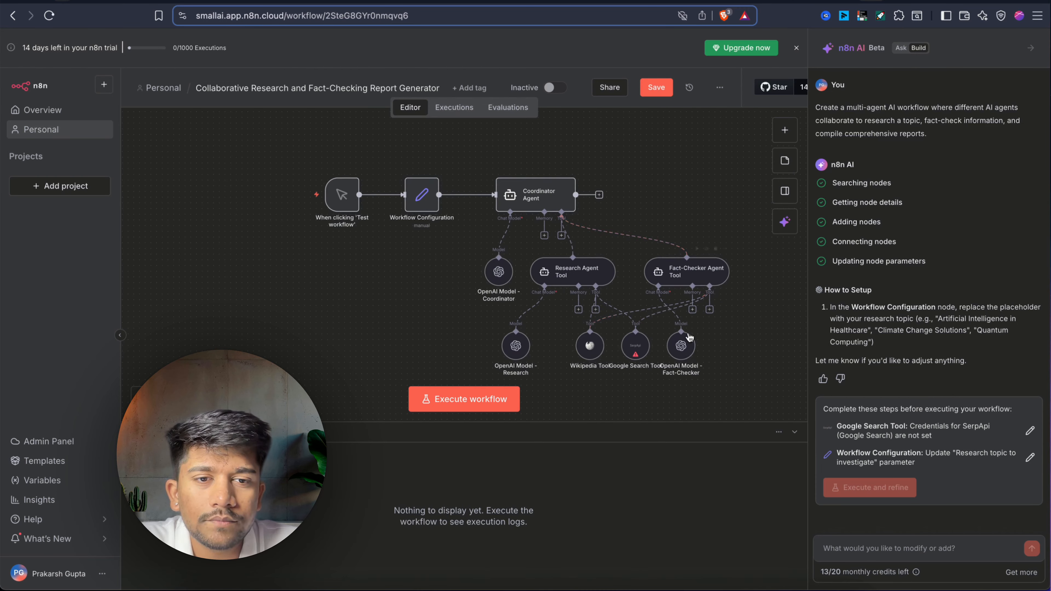
pyautogui.moveTo(688, 338); pyautogui.dragTo(746, 337)
pyautogui.moveTo(645, 345); pyautogui.dragTo(673, 344)
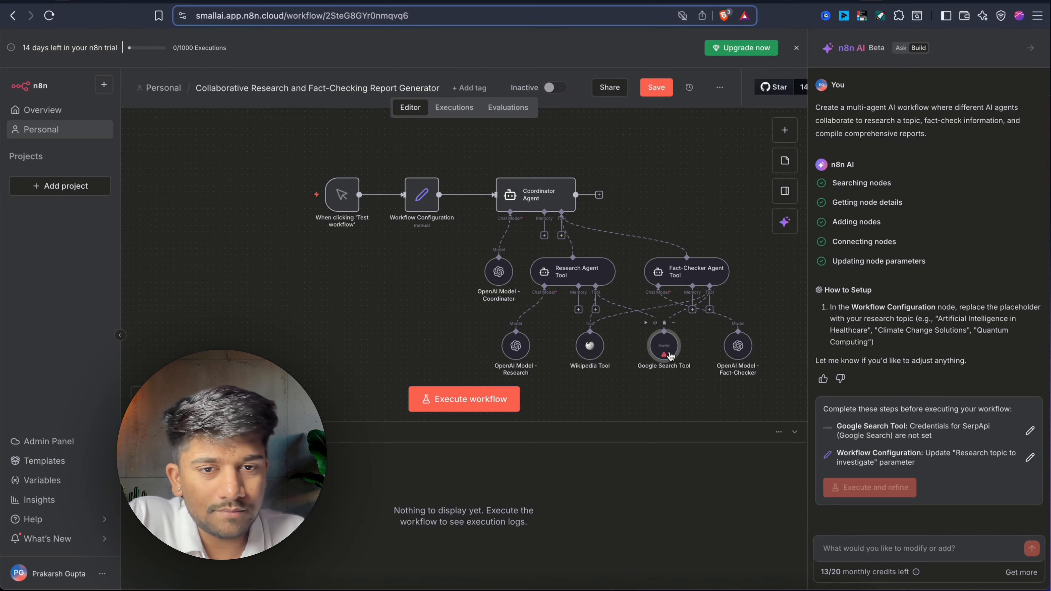
# Check the Wikipedia Tool's settings, then pull Google Search Tool down off the Fact-Checker agent.
pyautogui.doubleClick(598, 356)
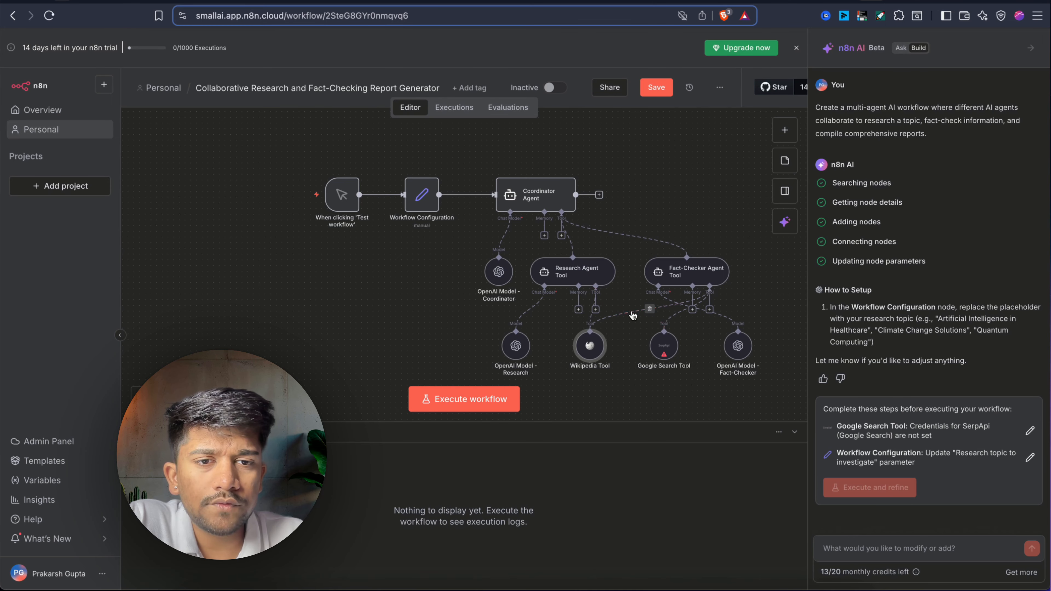
pyautogui.moveTo(665, 351)
pyautogui.mouseDown()
pyautogui.moveTo(656, 409)
pyautogui.moveTo(654, 366)
pyautogui.mouseUp()
pyautogui.scroll(1, 652, 364)
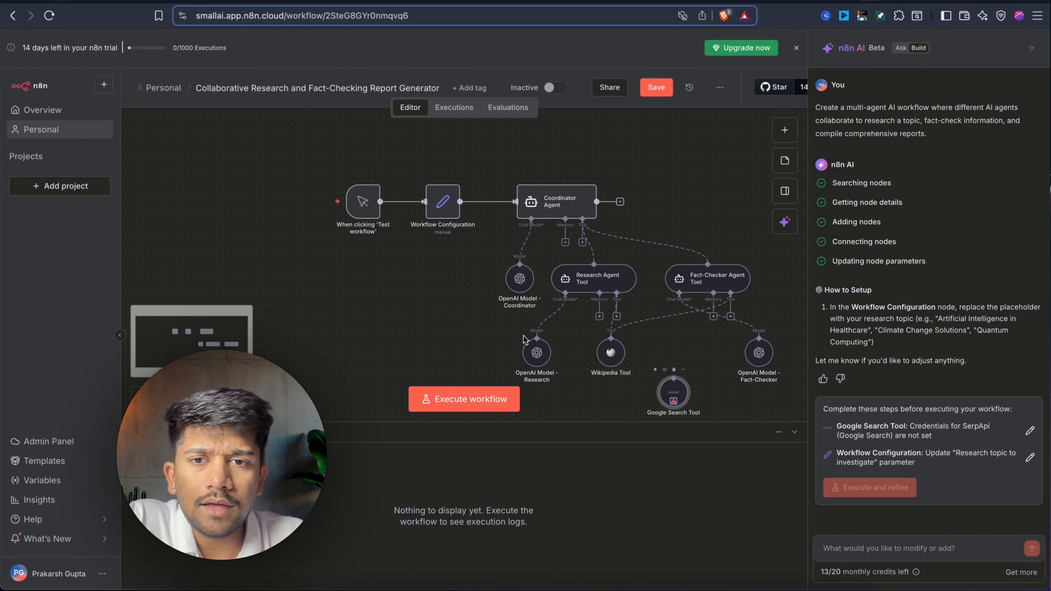
# Run the workflow, then set Workflow Configuration's researchTopic to 'n8n AI WOrkflow BUilder'.
pyautogui.click(487, 407)
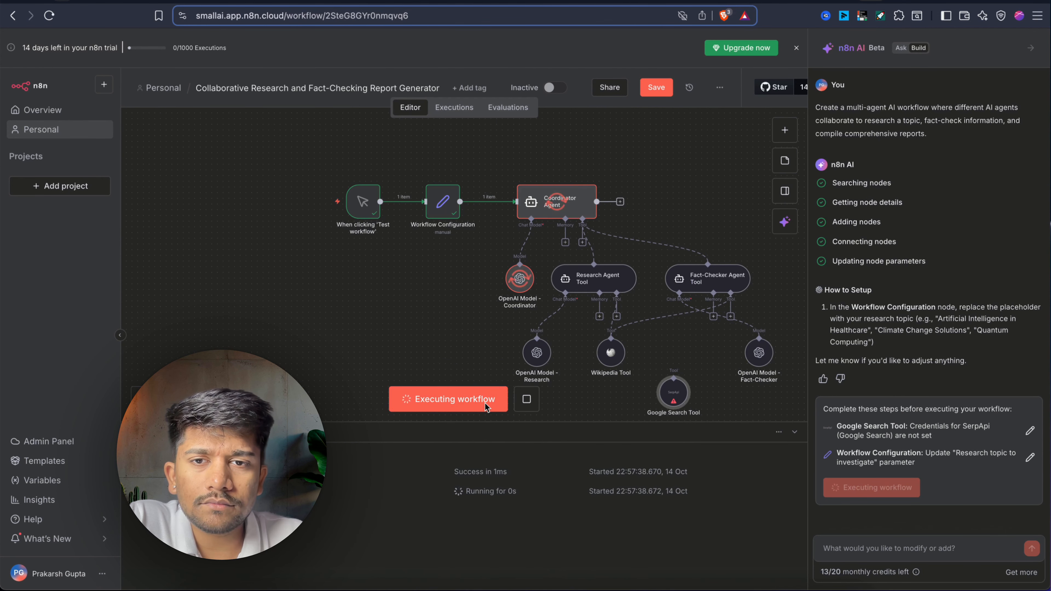
pyautogui.doubleClick(438, 209)
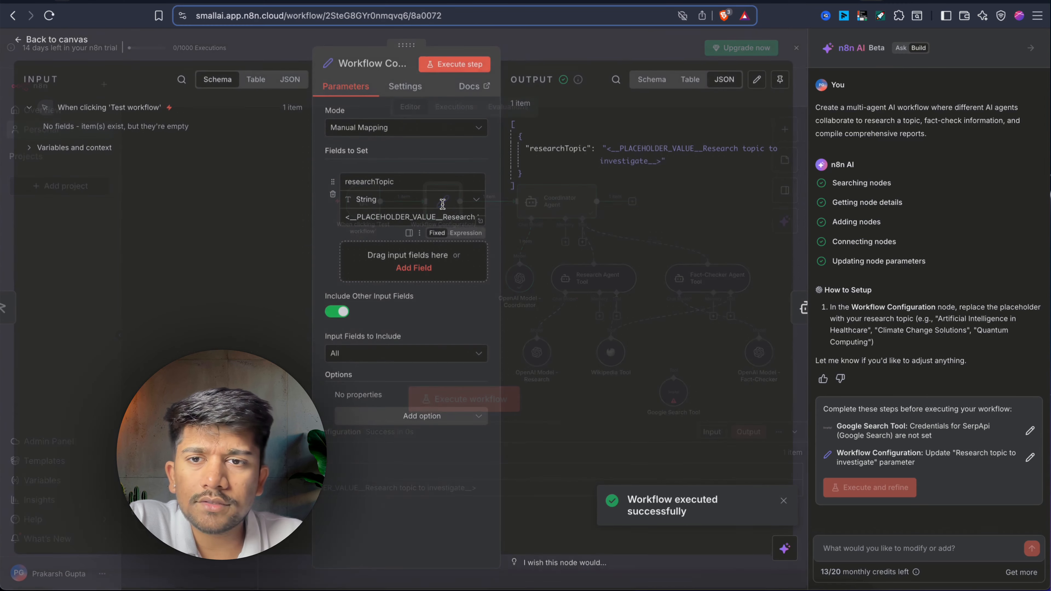
pyautogui.tripleClick(412, 216)
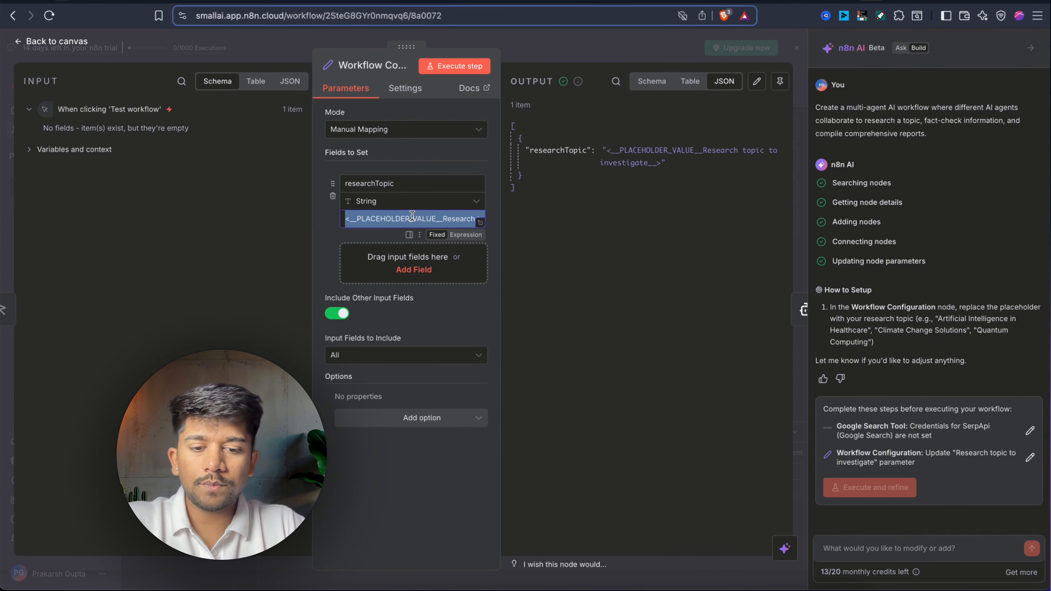
pyautogui.write('n')
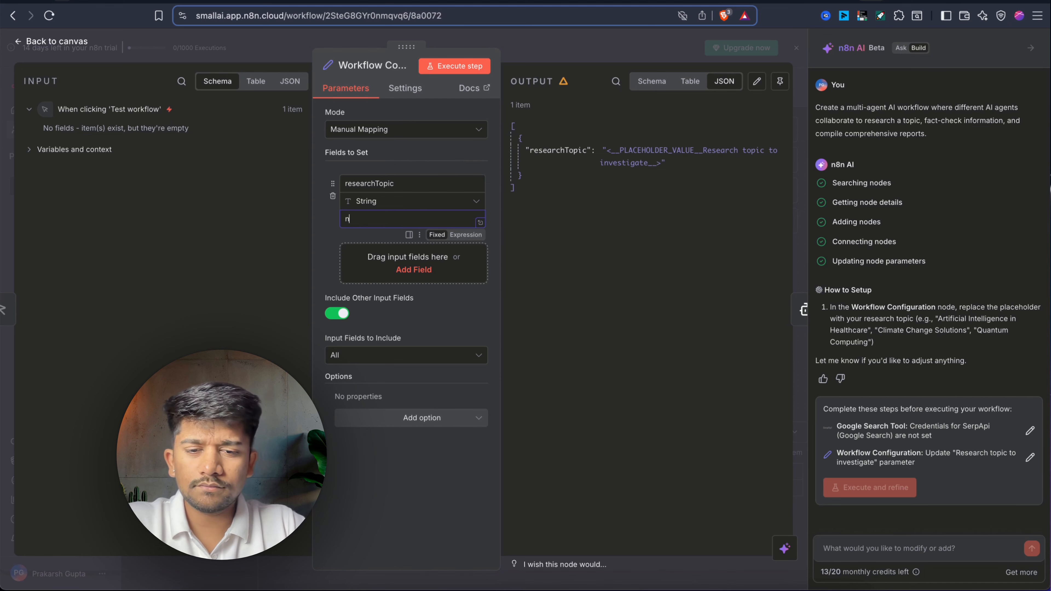
pyautogui.write('8n AI')
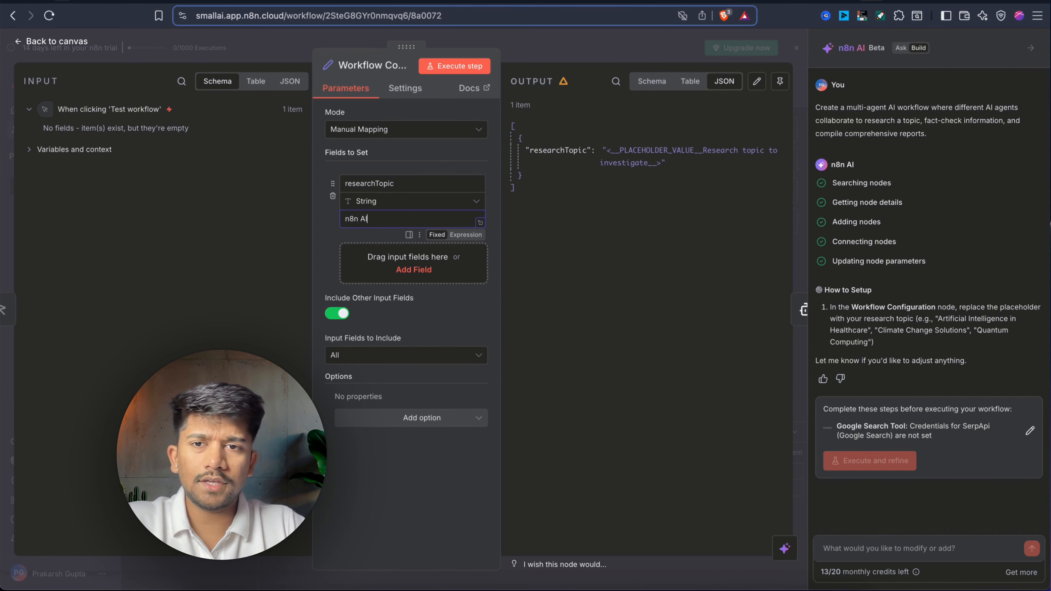
pyautogui.write(' WOrkflow')
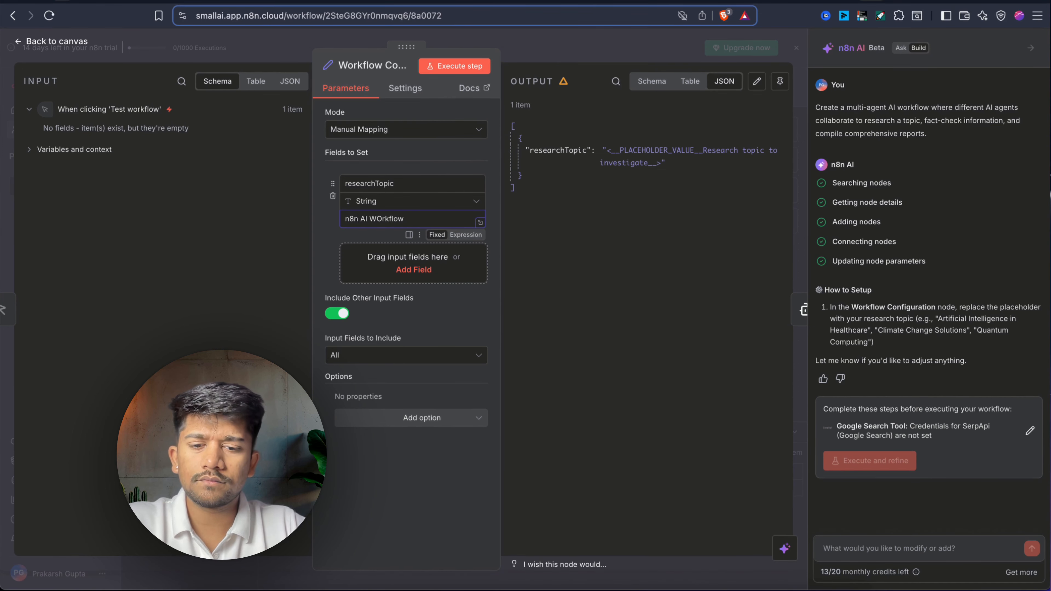
pyautogui.write(' BUilder')
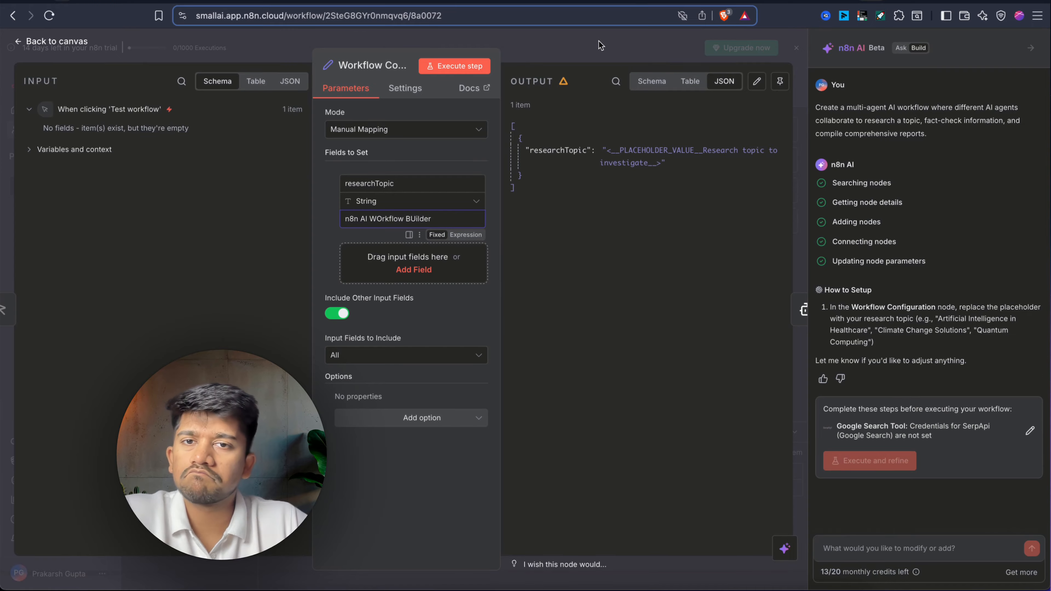
pyautogui.click(543, 58)
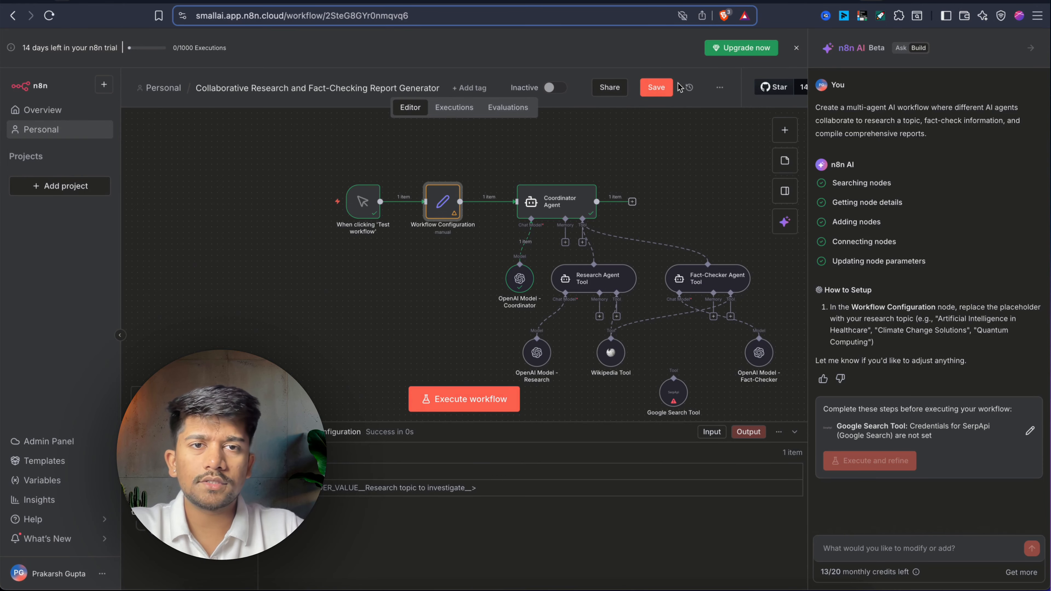
# Save and rerun the workflow, then inspect OpenAI Model - Research's invalid tool function-name error.
pyautogui.click(670, 87)
pyautogui.click(475, 399)
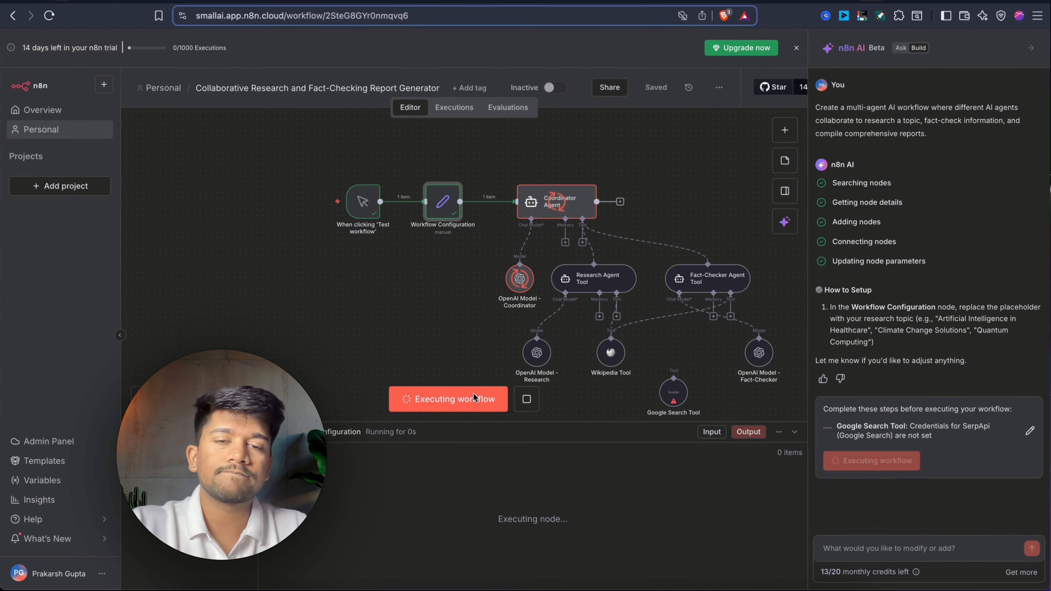
pyautogui.doubleClick(537, 355)
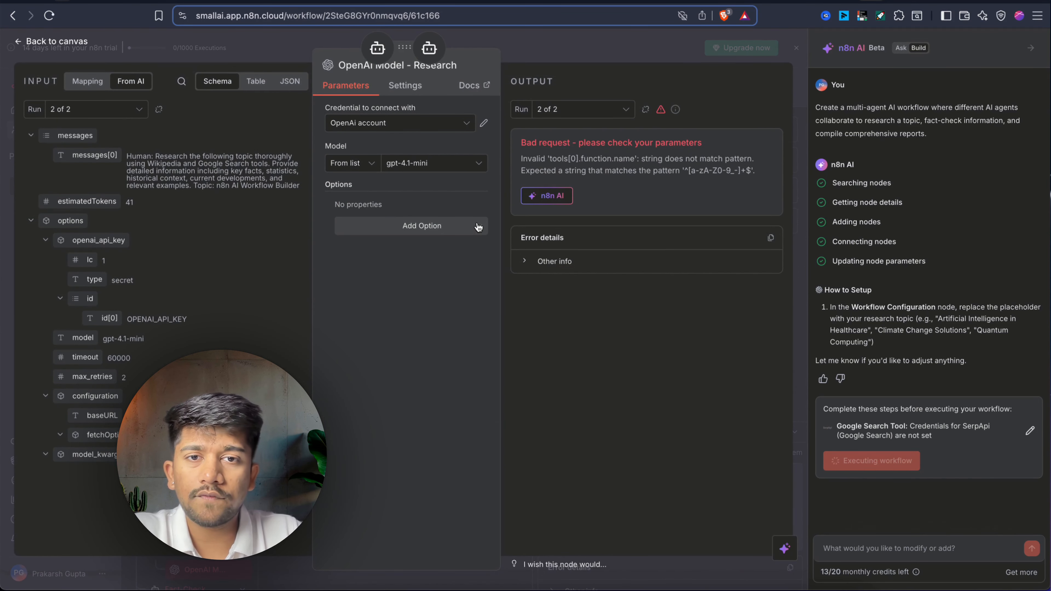
pyautogui.click(583, 56)
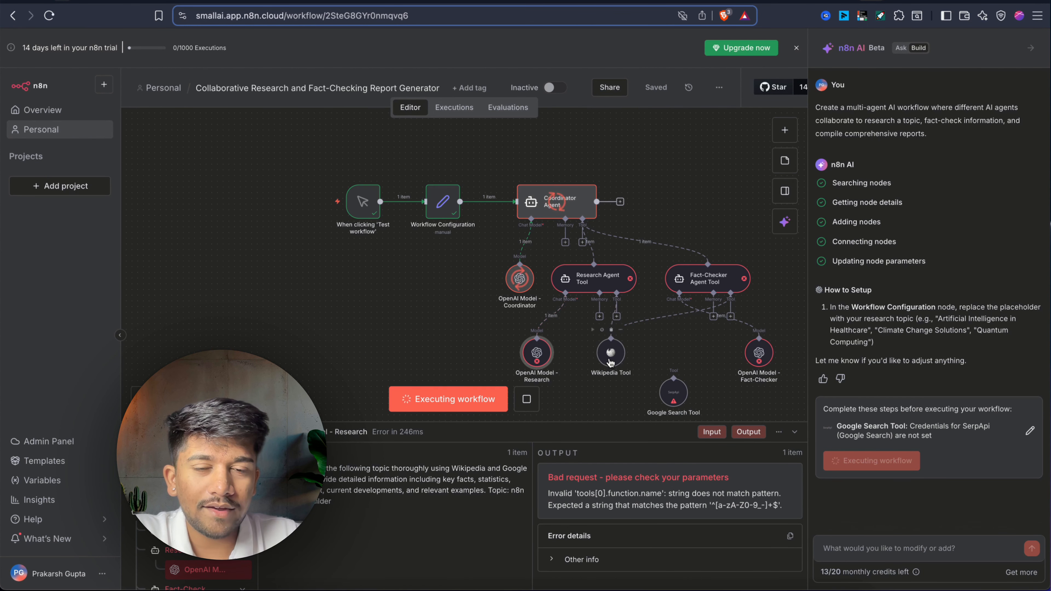
pyautogui.doubleClick(528, 356)
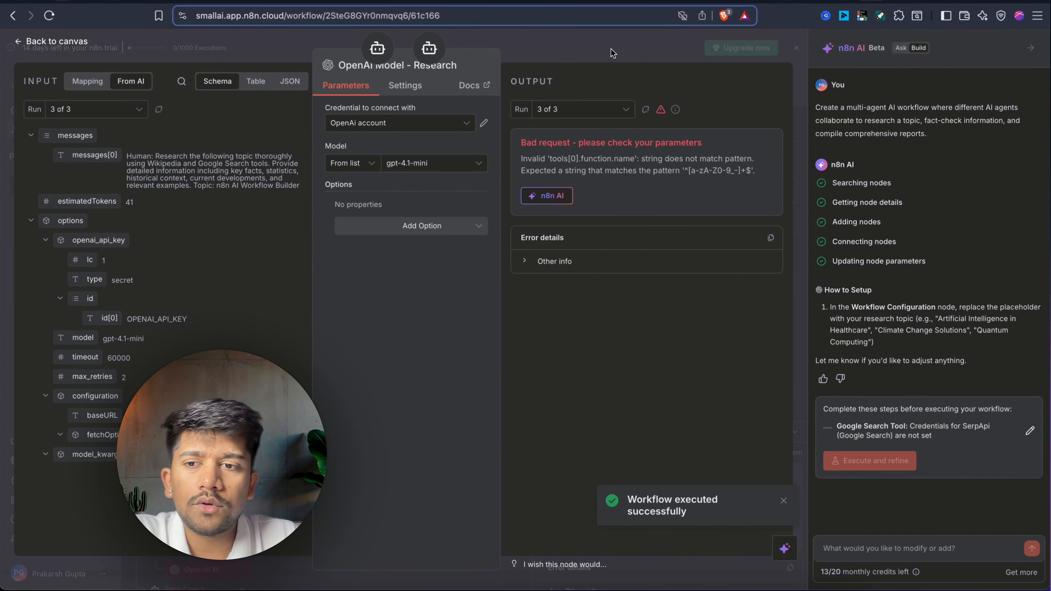
pyautogui.press('Escape')
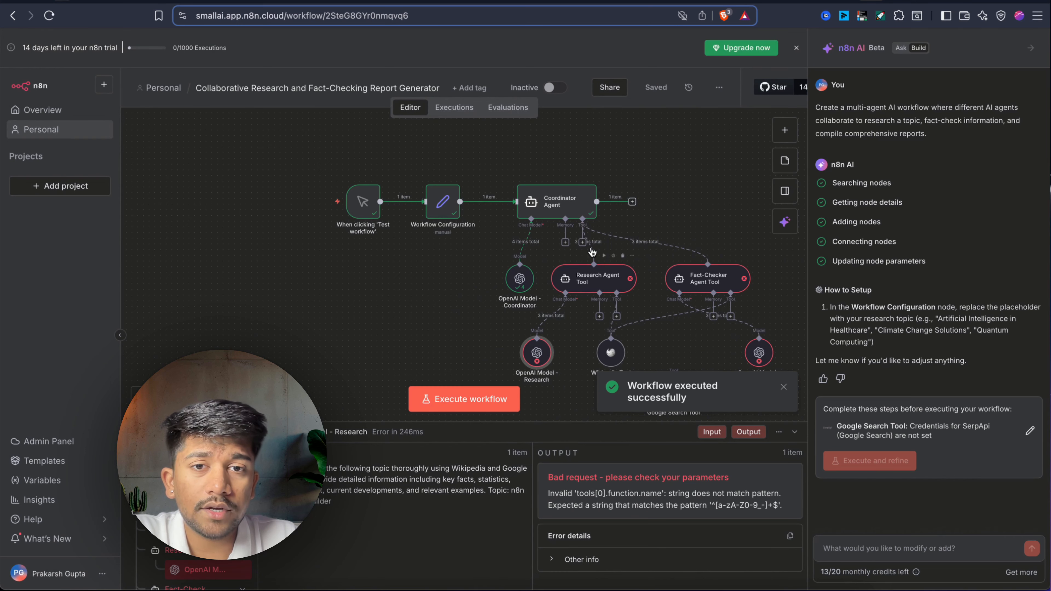
# Review the Research Agent Tool's prompt expression and description, then the Fact-Checker Agent Tool's settings.
pyautogui.doubleClick(581, 283)
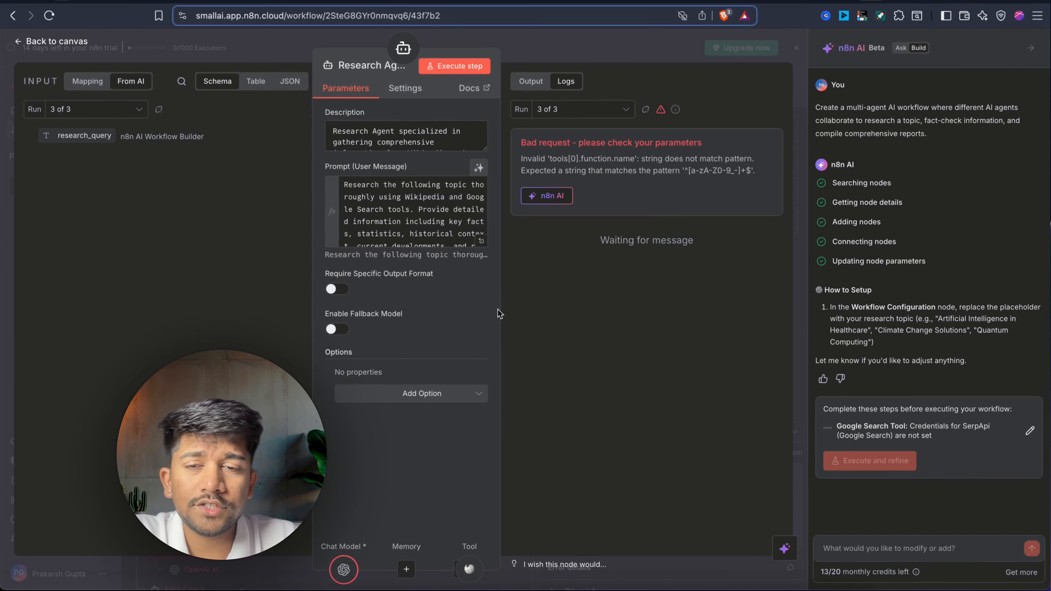
pyautogui.click(481, 241)
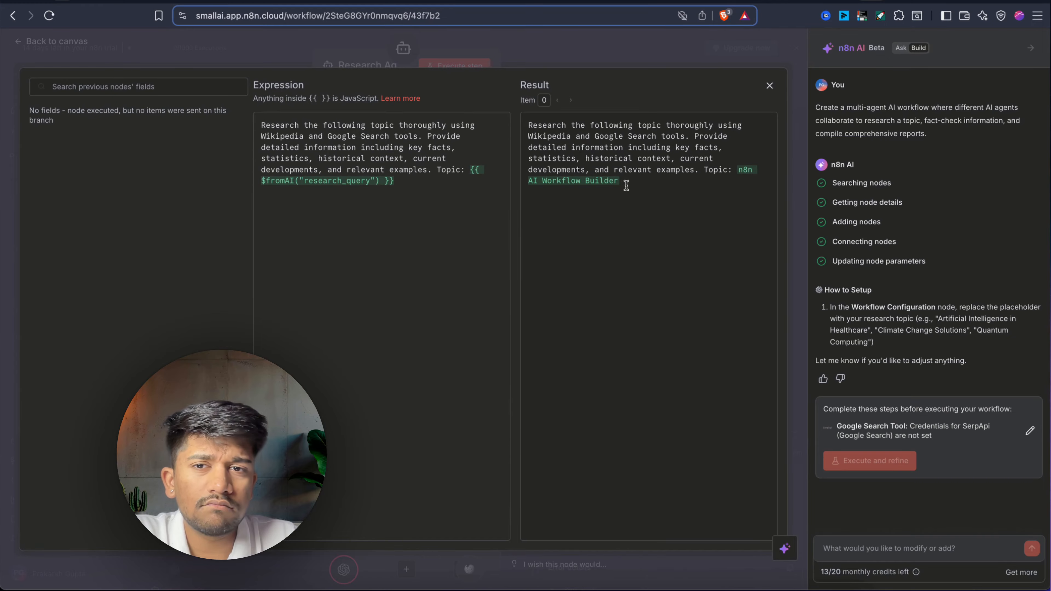
pyautogui.click(626, 35)
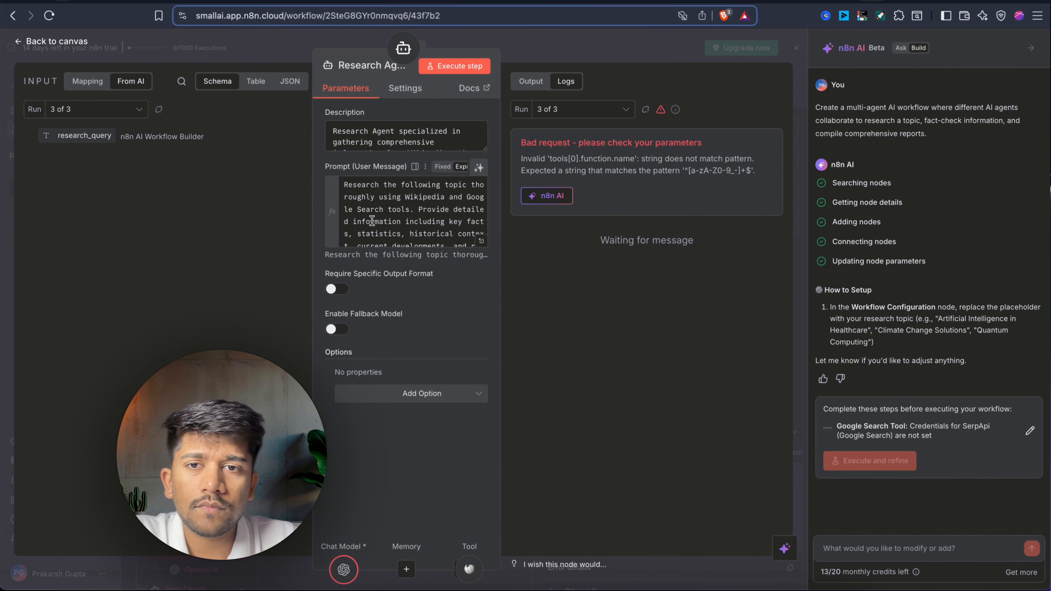
pyautogui.moveTo(484, 148); pyautogui.dragTo(484, 318)
pyautogui.click(600, 44)
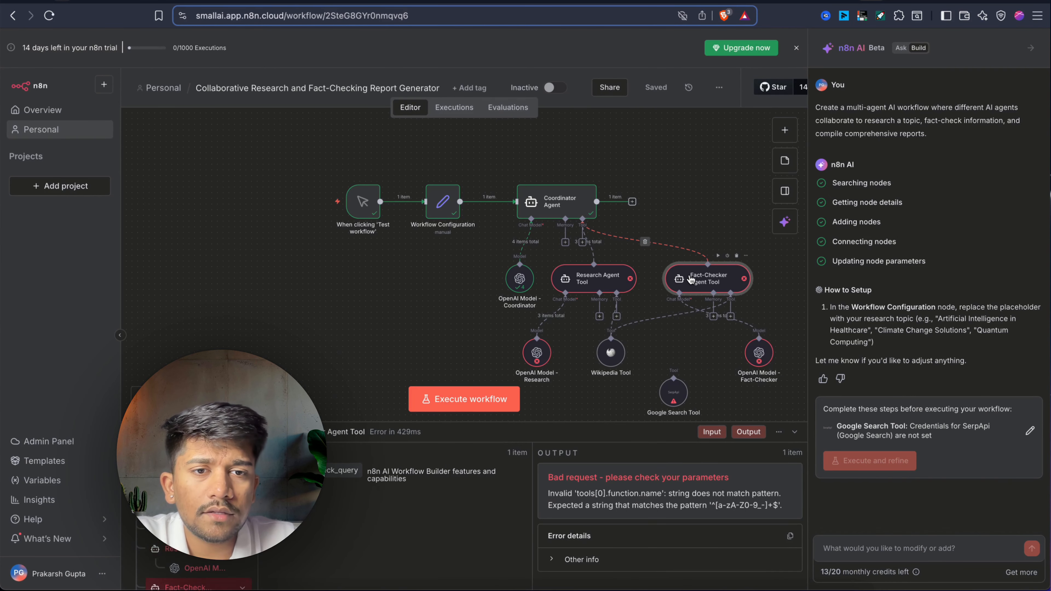
pyautogui.doubleClick(688, 274)
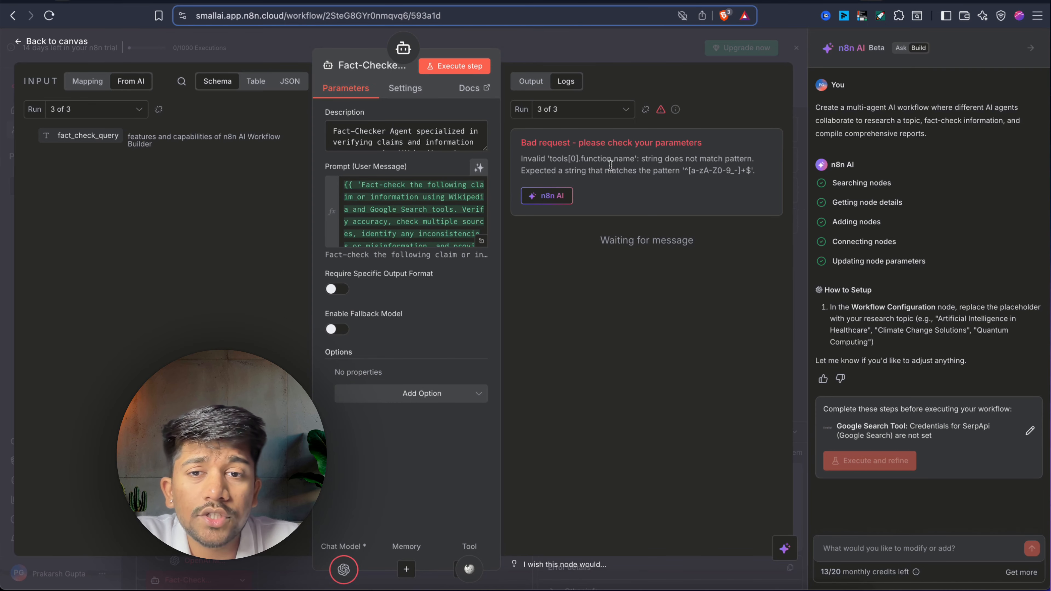
pyautogui.click(676, 49)
# Rename OpenAI Model - Research to remove the hyphen from its name.
pyautogui.click(536, 354)
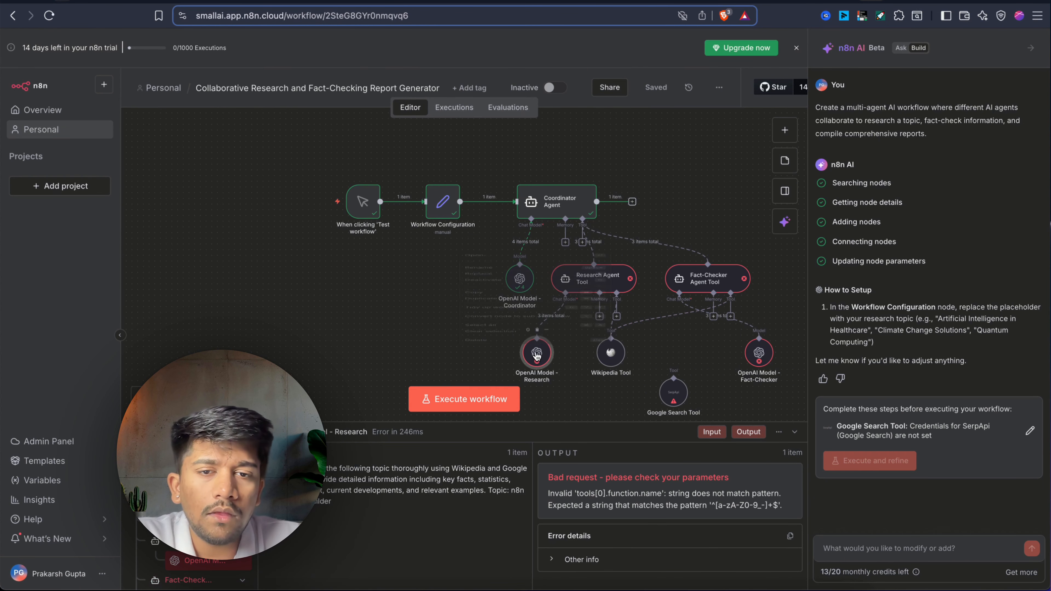
pyautogui.rightClick(537, 354)
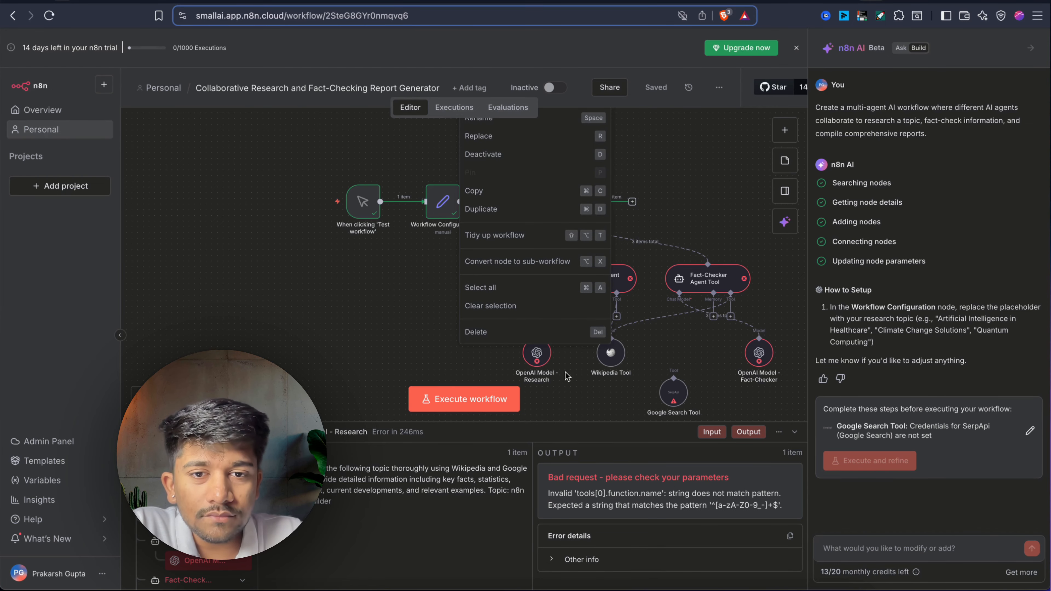
pyautogui.click(550, 364)
pyautogui.doubleClick(536, 360)
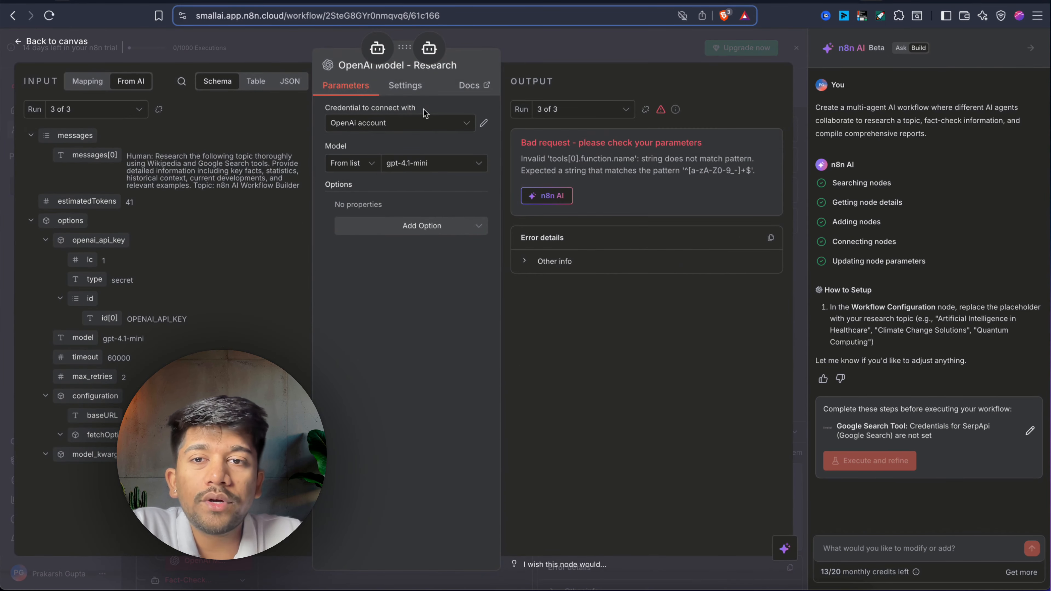
pyautogui.click(399, 74)
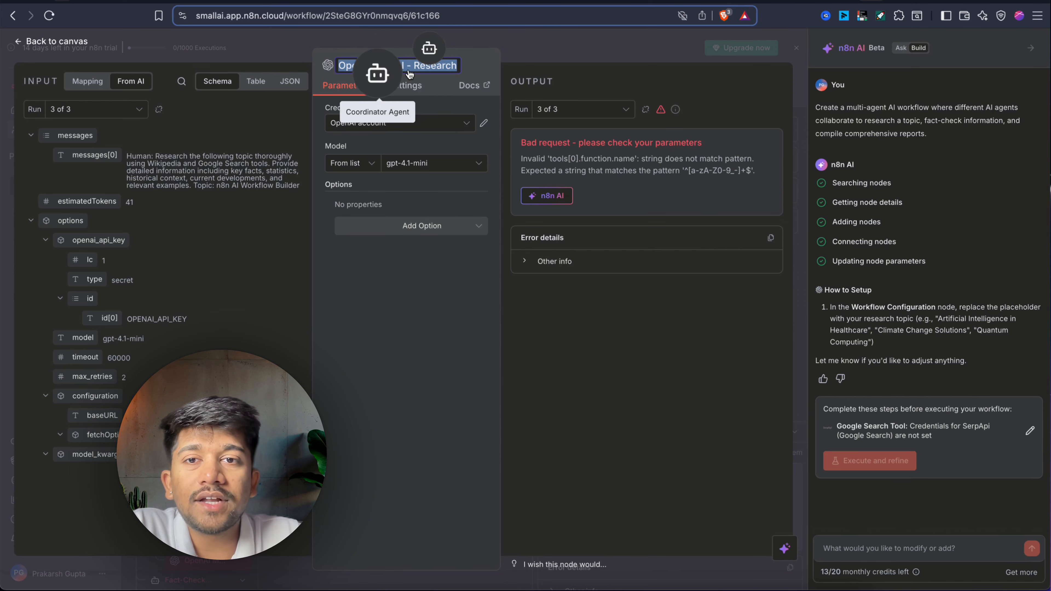
pyautogui.press('Right')
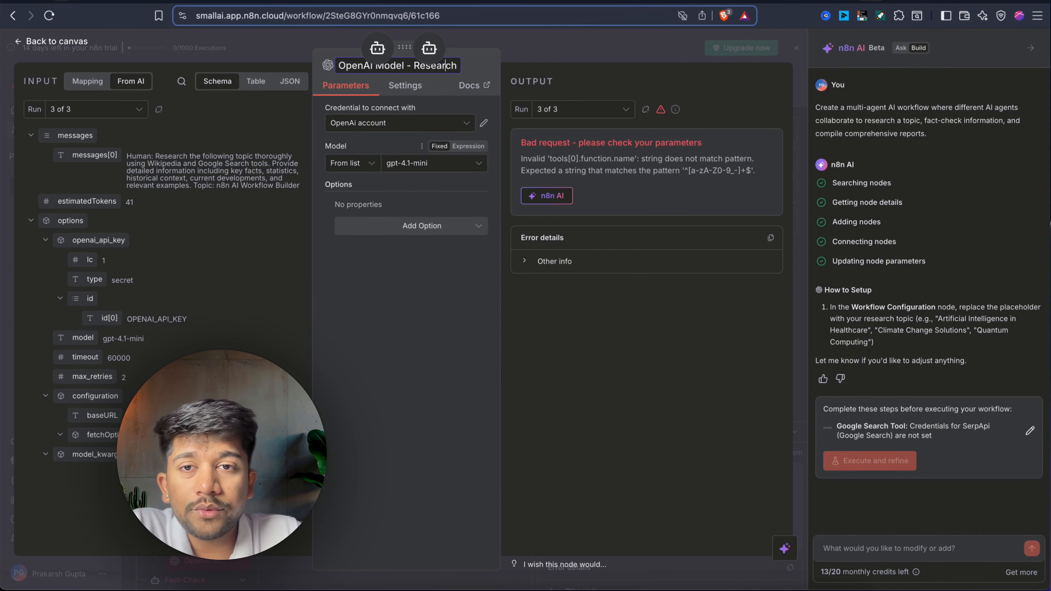
pyautogui.press('BackSpace')
pyautogui.press('Return')
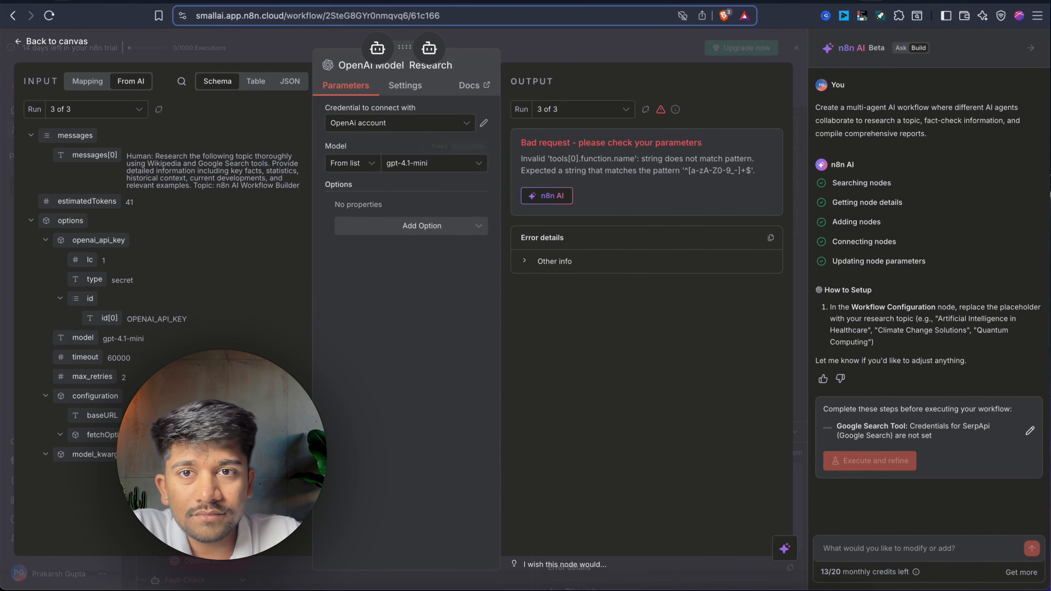
pyautogui.click(597, 53)
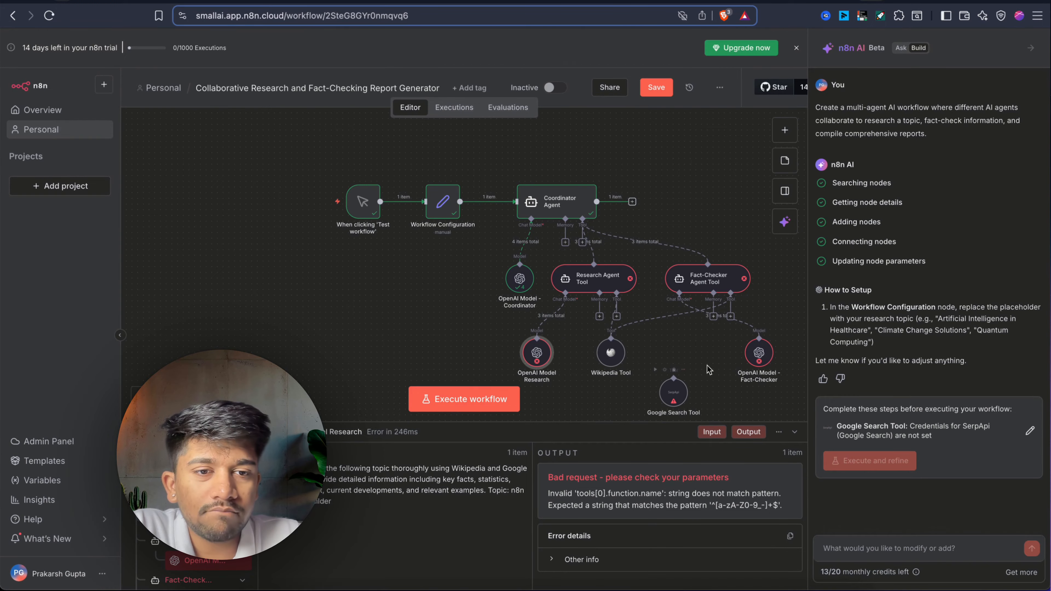
# Remove both hyphens from the OpenAI Model - Fact-Checker node's name.
pyautogui.doubleClick(757, 354)
pyautogui.click(399, 64)
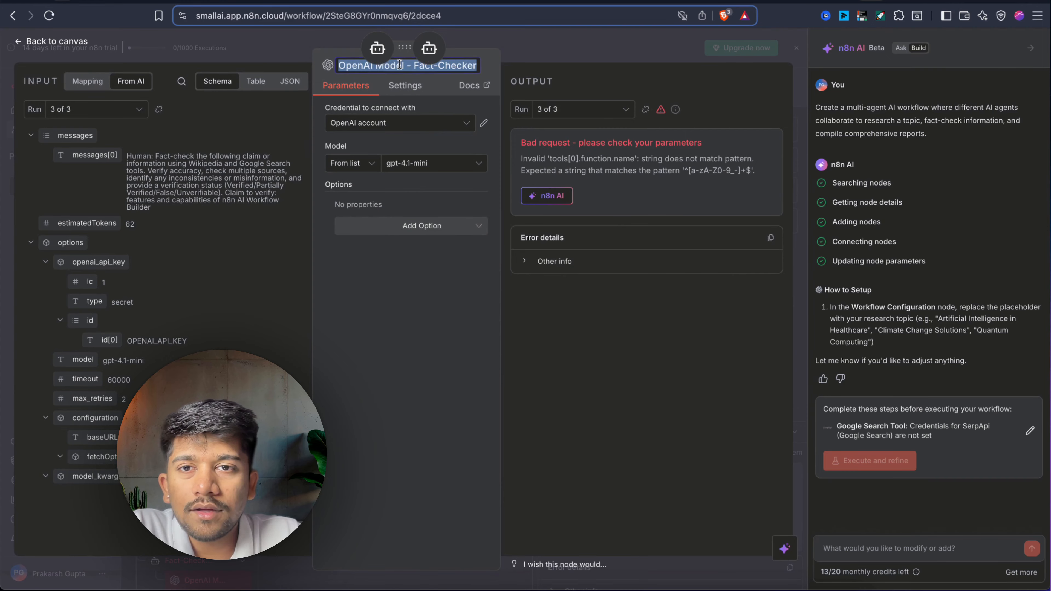
pyautogui.click(399, 64)
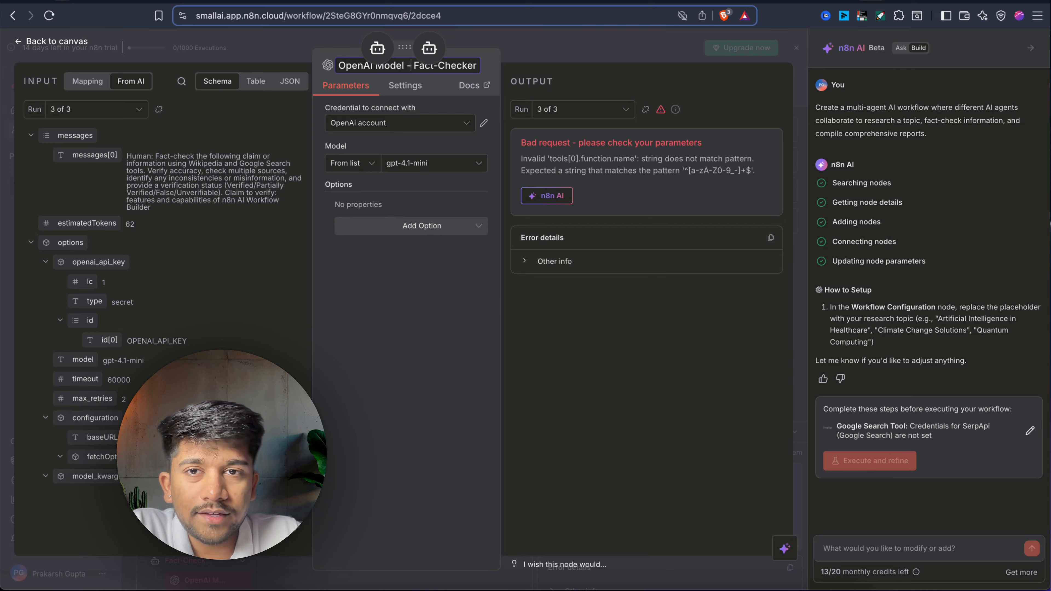
pyautogui.press('BackSpace')
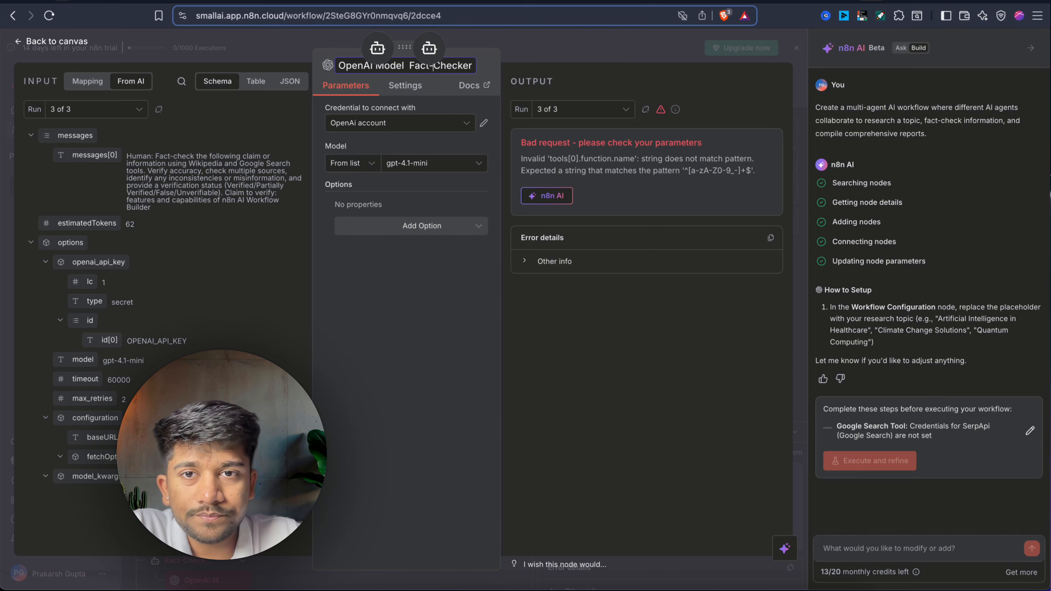
pyautogui.press('BackSpace')
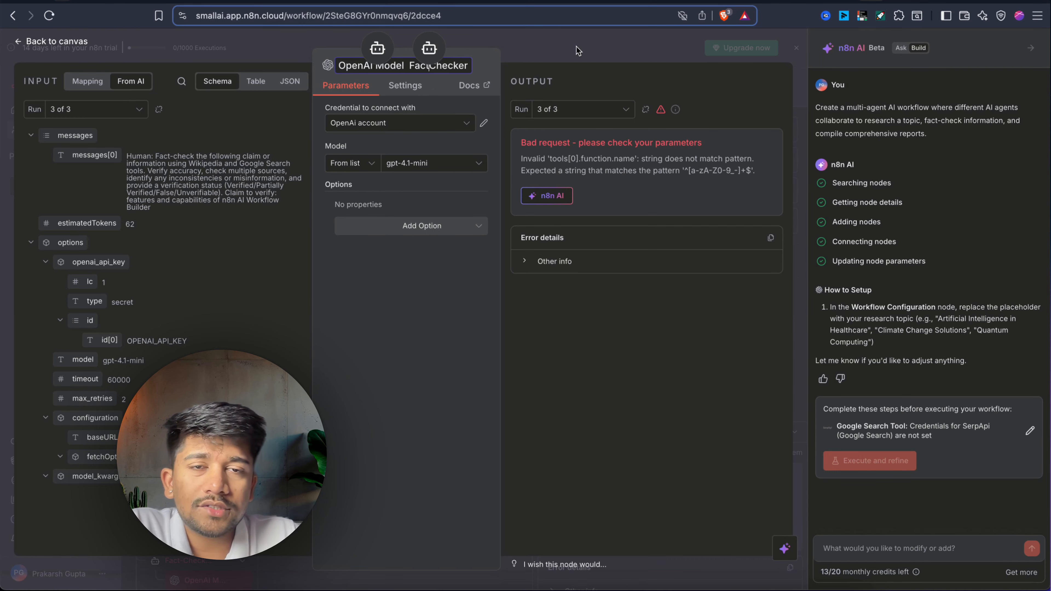
pyautogui.click(578, 51)
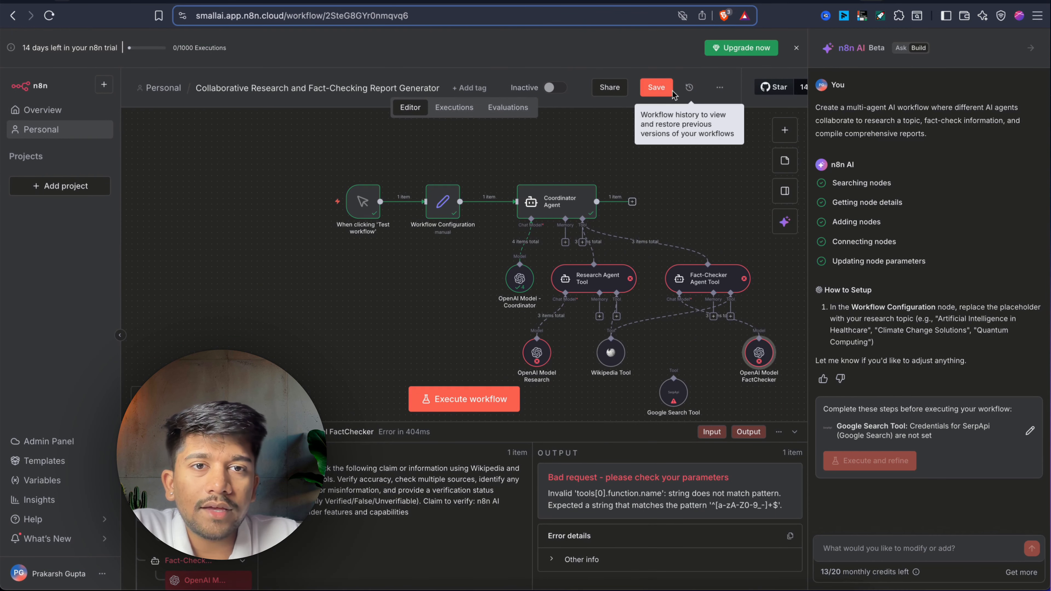
# Move the Google Search Tool node left beside OpenAI Model Research.
pyautogui.scroll(-1, 577, 318)
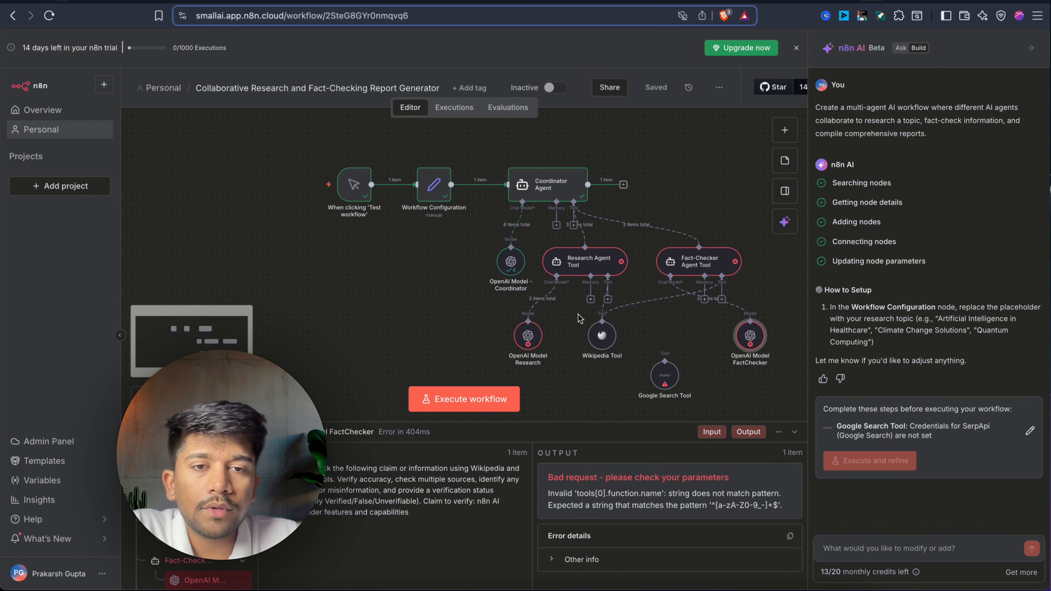
pyautogui.scroll(-3, 578, 318)
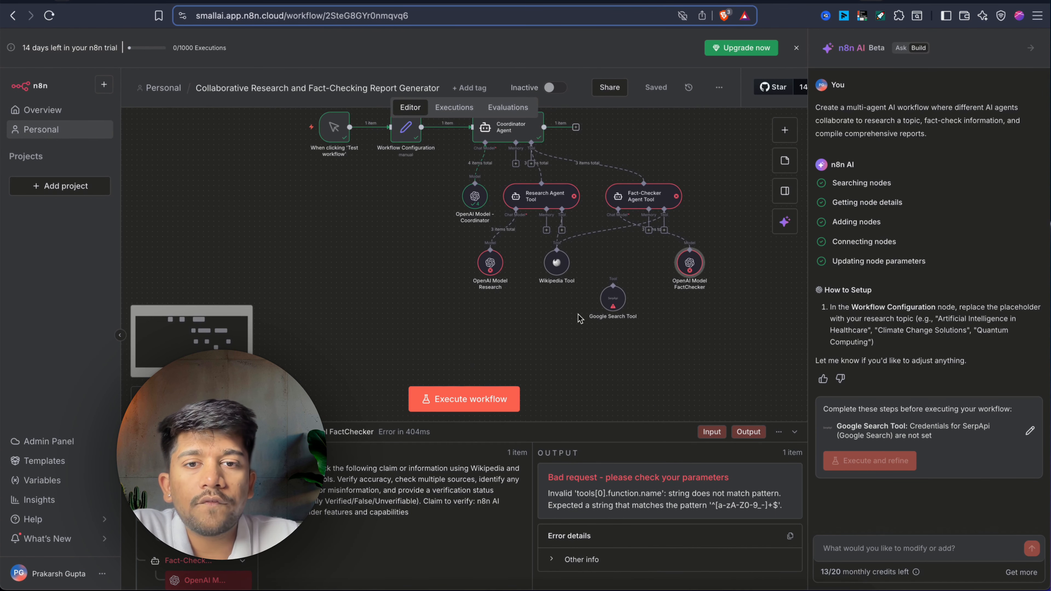
pyautogui.scroll(1, 577, 318)
pyautogui.moveTo(621, 351); pyautogui.dragTo(419, 322)
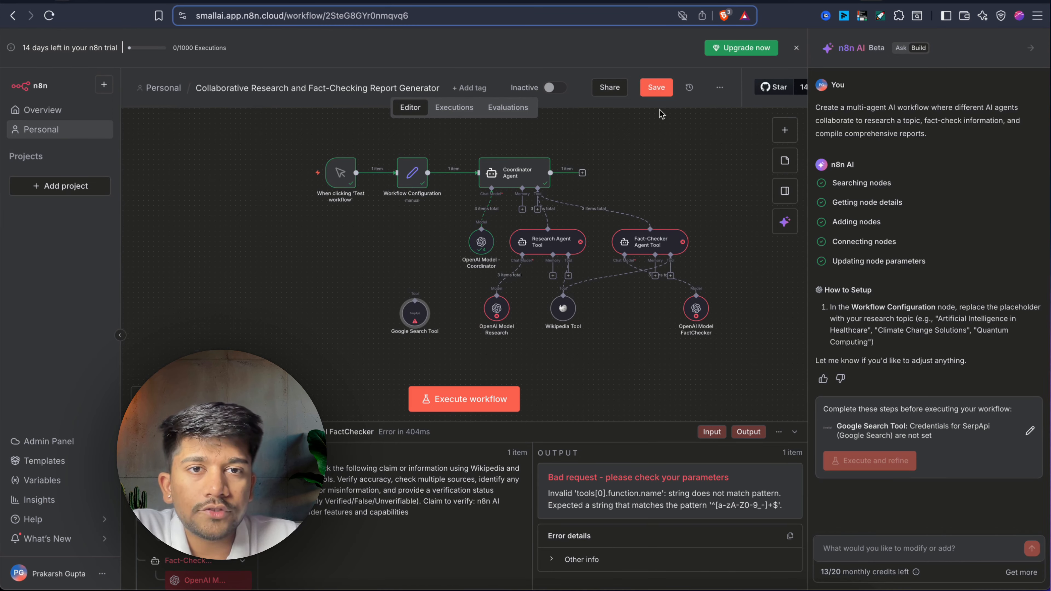
# Save and rerun the workflow, then have n8n AI explain the Research Agent Tool's function-name error.
pyautogui.click(651, 91)
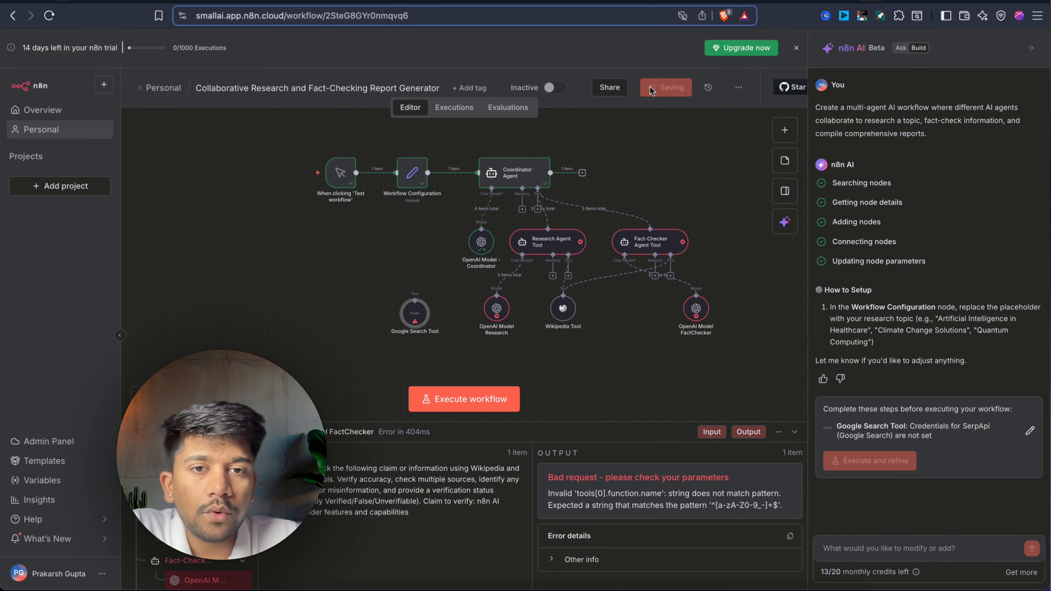
pyautogui.click(476, 400)
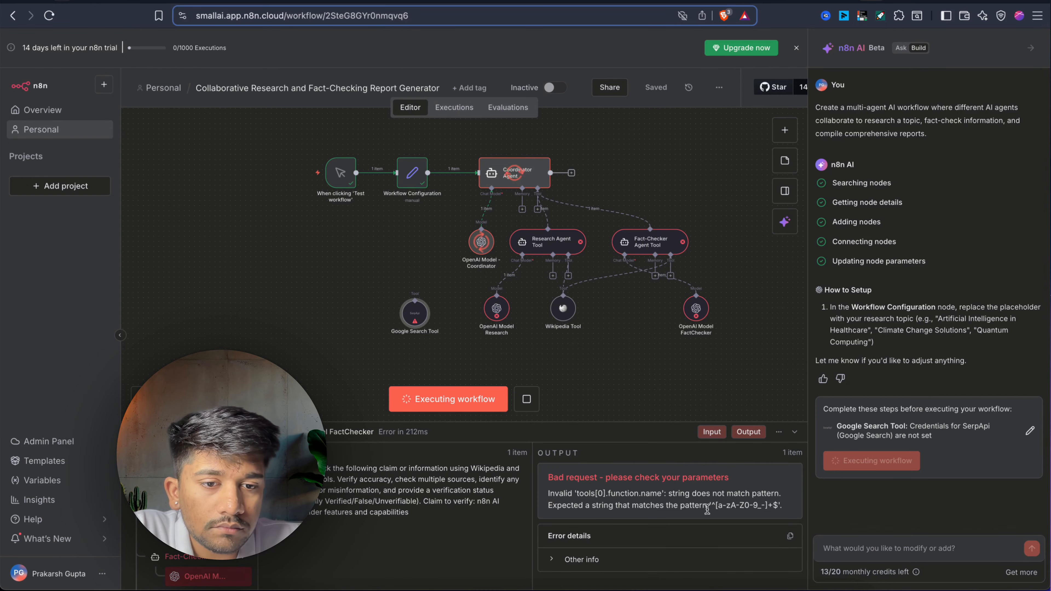
pyautogui.rightClick(496, 314)
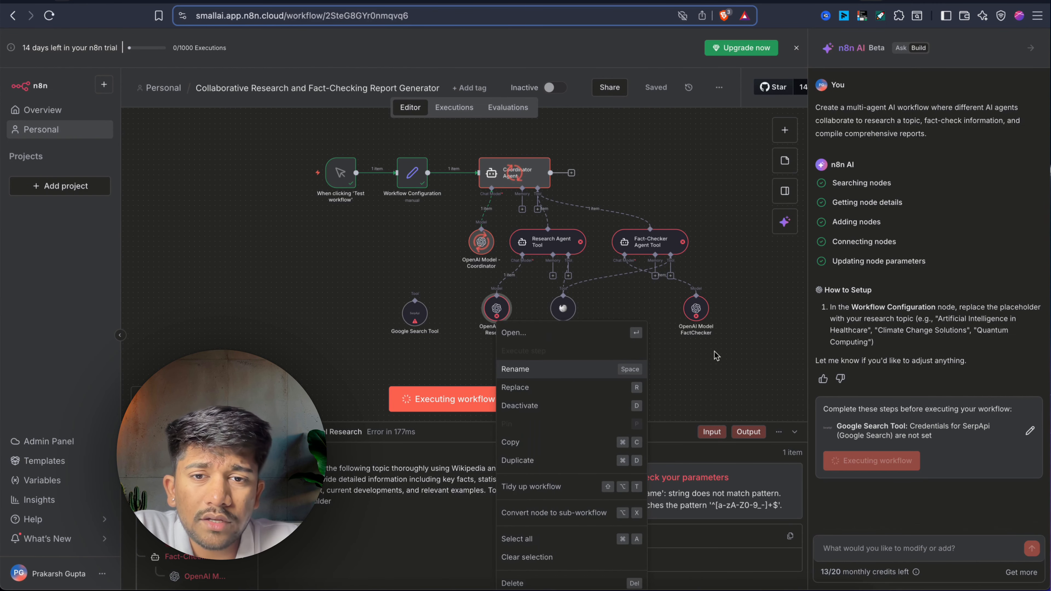
pyautogui.press('Escape')
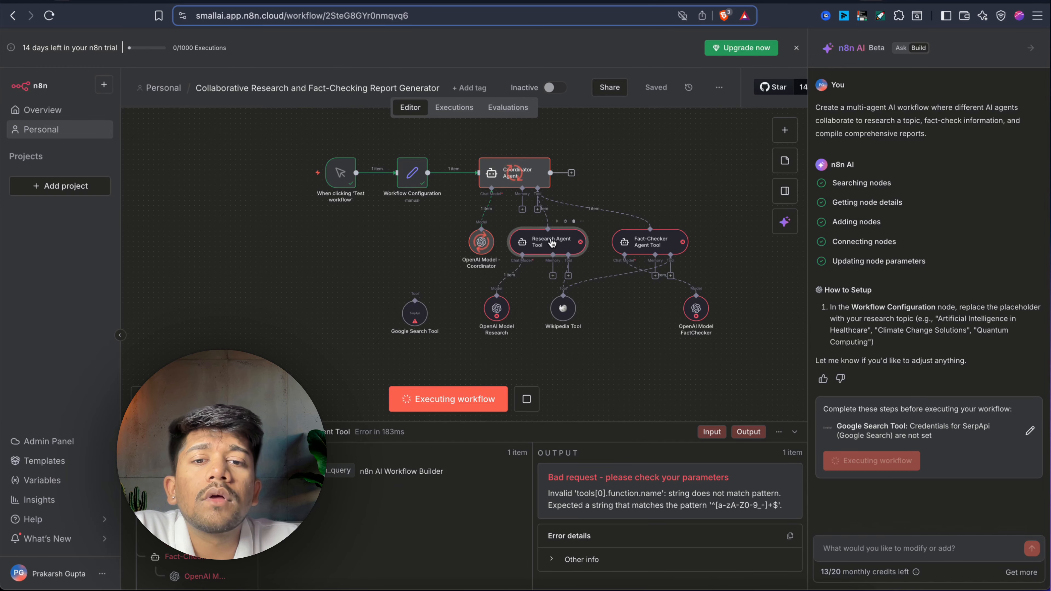
pyautogui.doubleClick(553, 242)
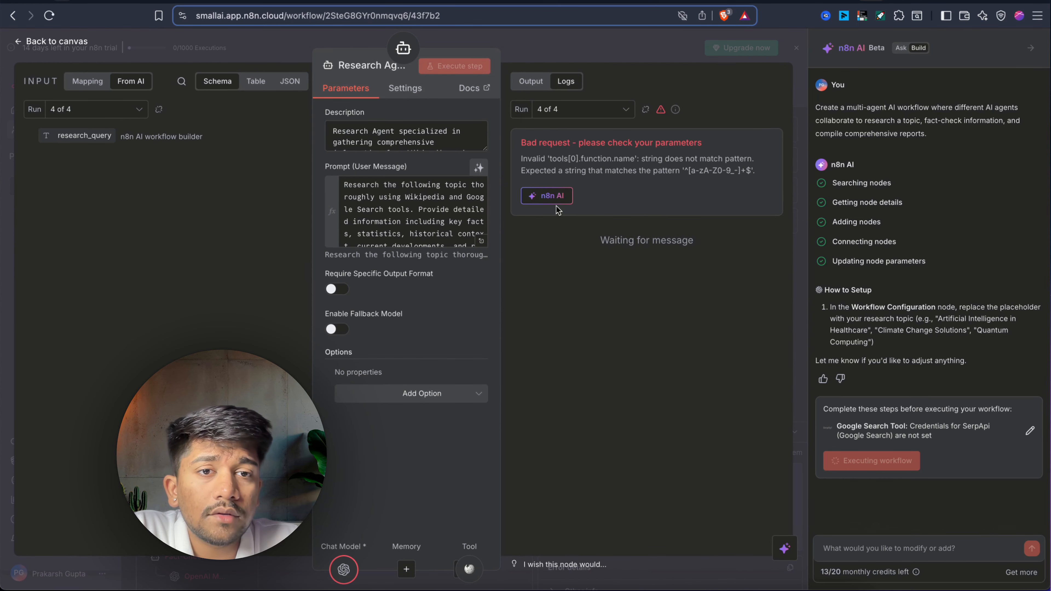
pyautogui.click(551, 196)
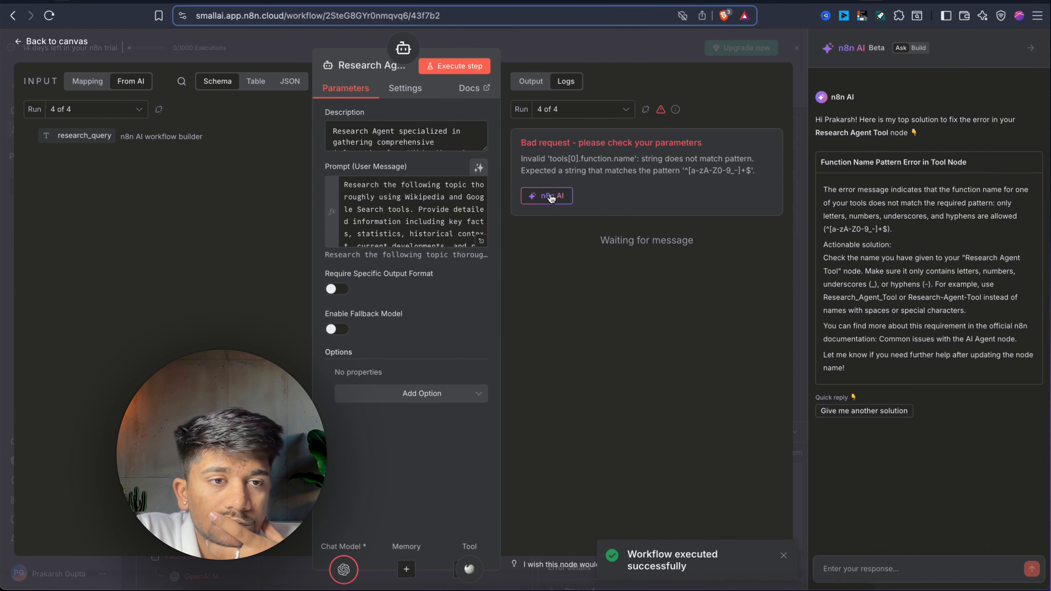
pyautogui.press('Escape')
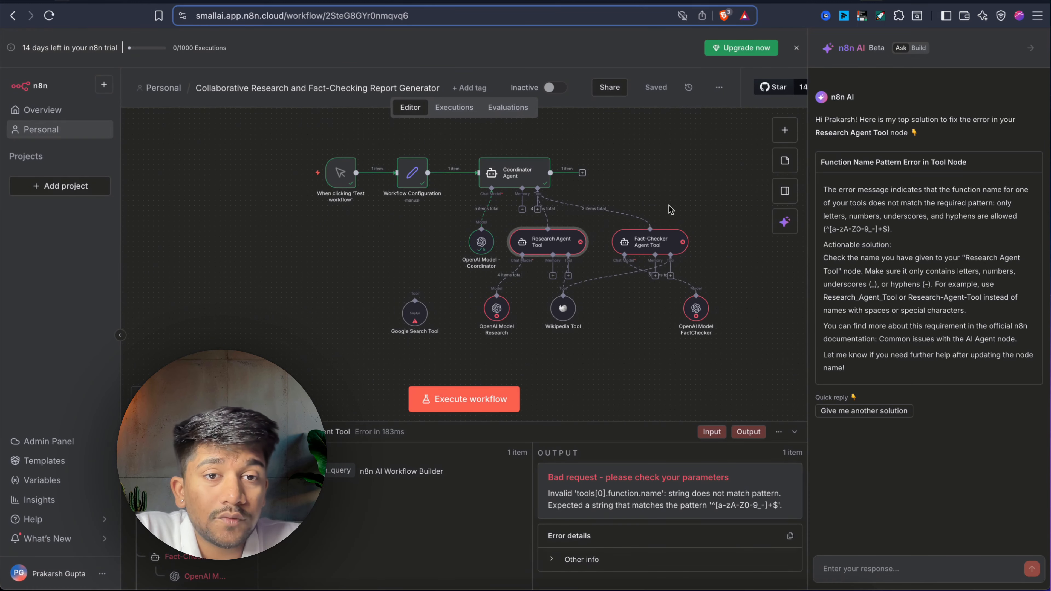
# Read the Coordinator Agent's report, then view the Fact-Checker Agent Tool's invalid function-name error.
pyautogui.doubleClick(511, 176)
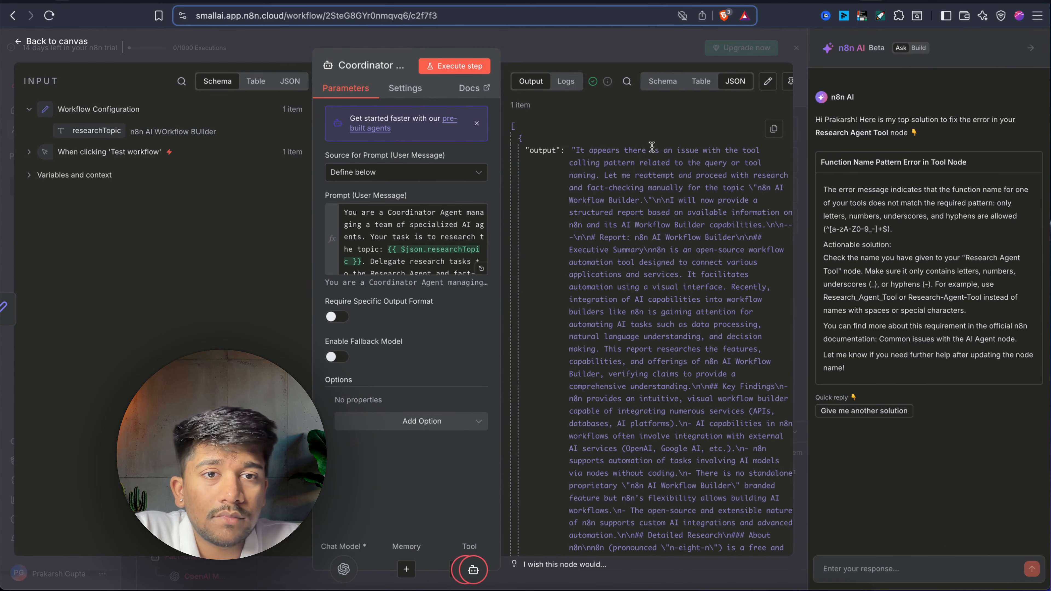
pyautogui.press('Escape')
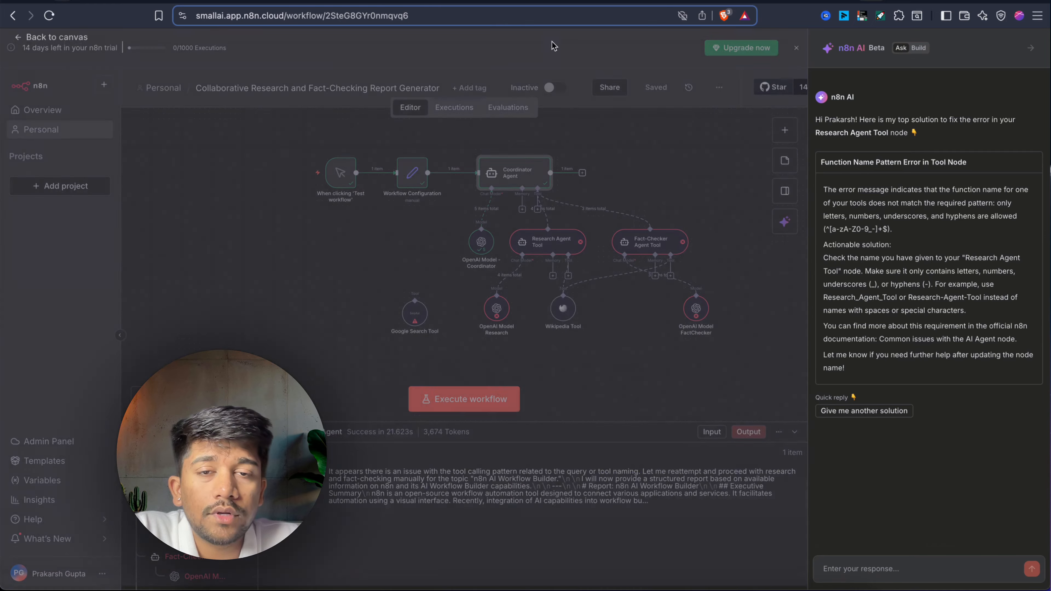
pyautogui.doubleClick(656, 253)
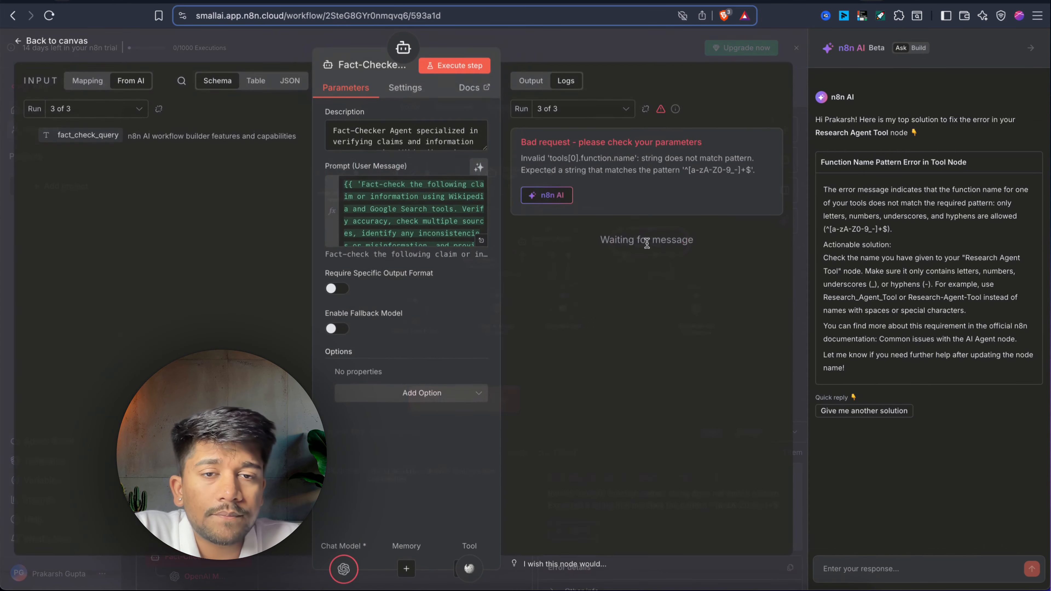
pyautogui.moveTo(523, 156)
pyautogui.mouseDown()
pyautogui.moveTo(755, 172)
pyautogui.moveTo(535, 170)
pyautogui.moveTo(522, 161)
pyautogui.mouseUp()
pyautogui.click(690, 171)
pyautogui.click(611, 59)
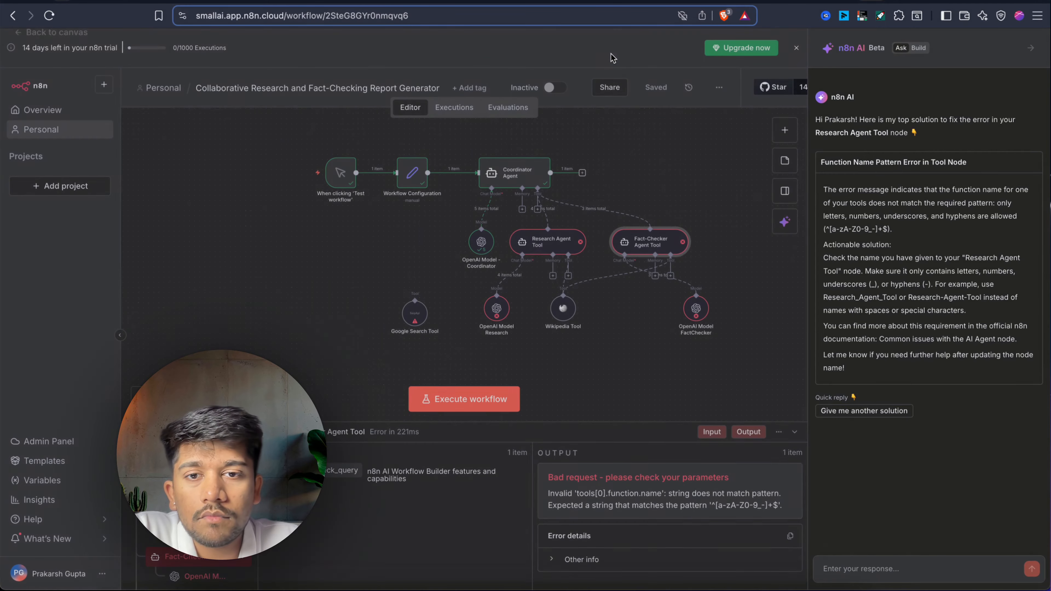